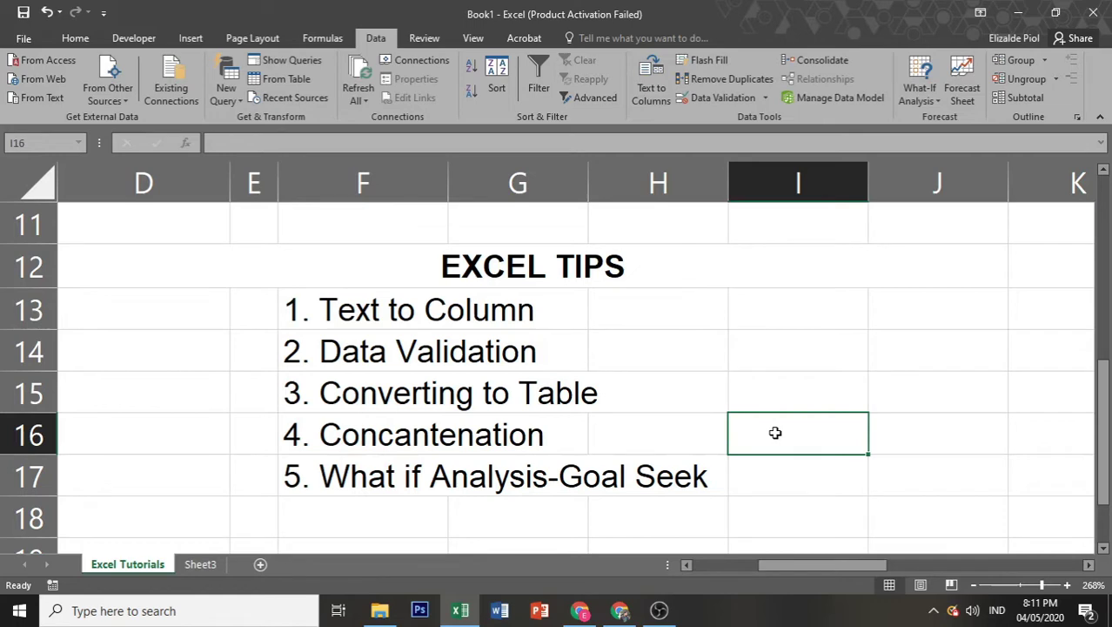
Step: Review the five tips, from Text to Column through Goal Seek, in the tips list
click(369, 322)
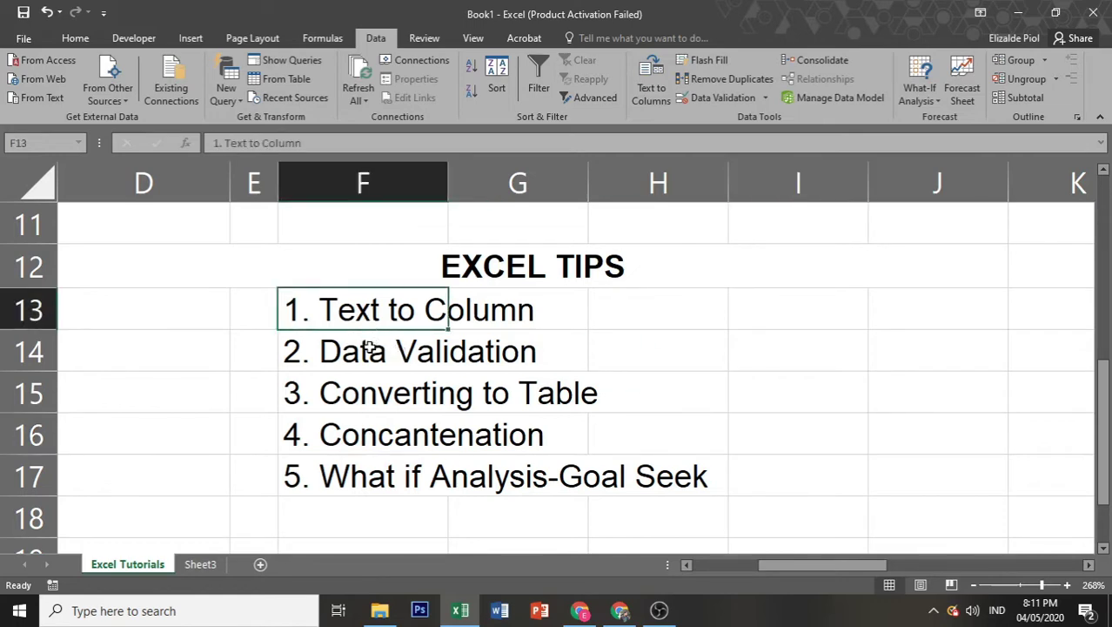
click(369, 348)
click(376, 393)
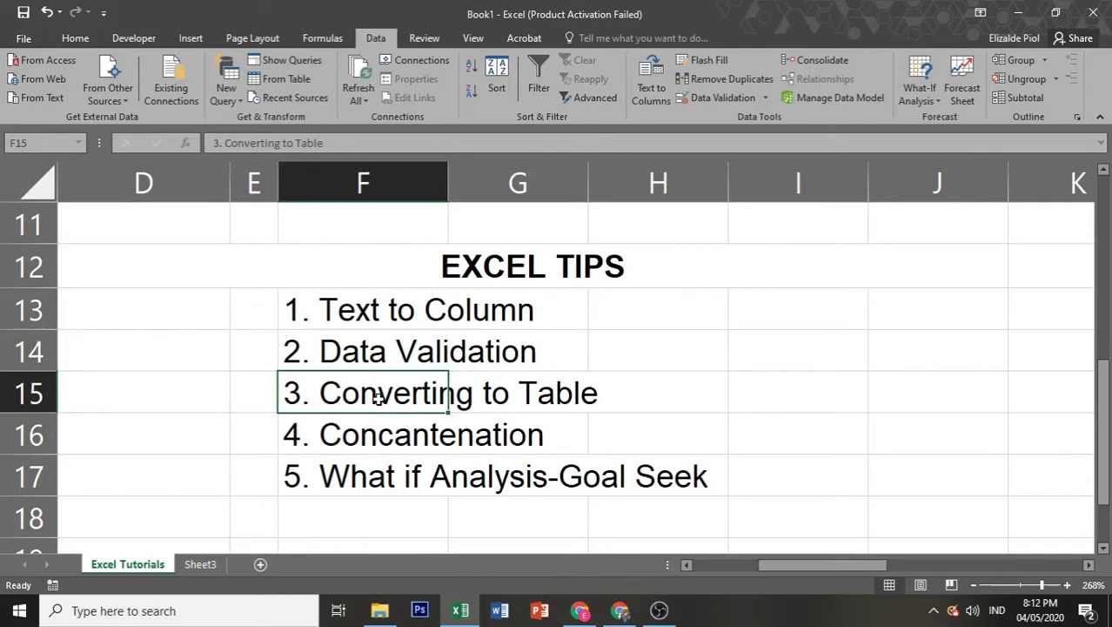
click(375, 433)
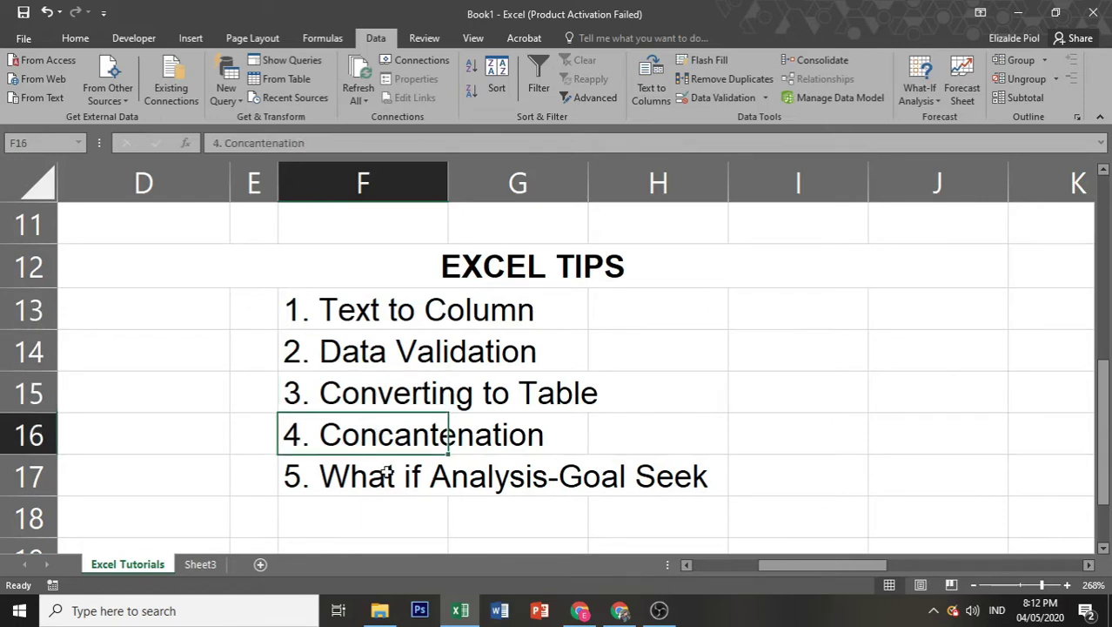
click(386, 473)
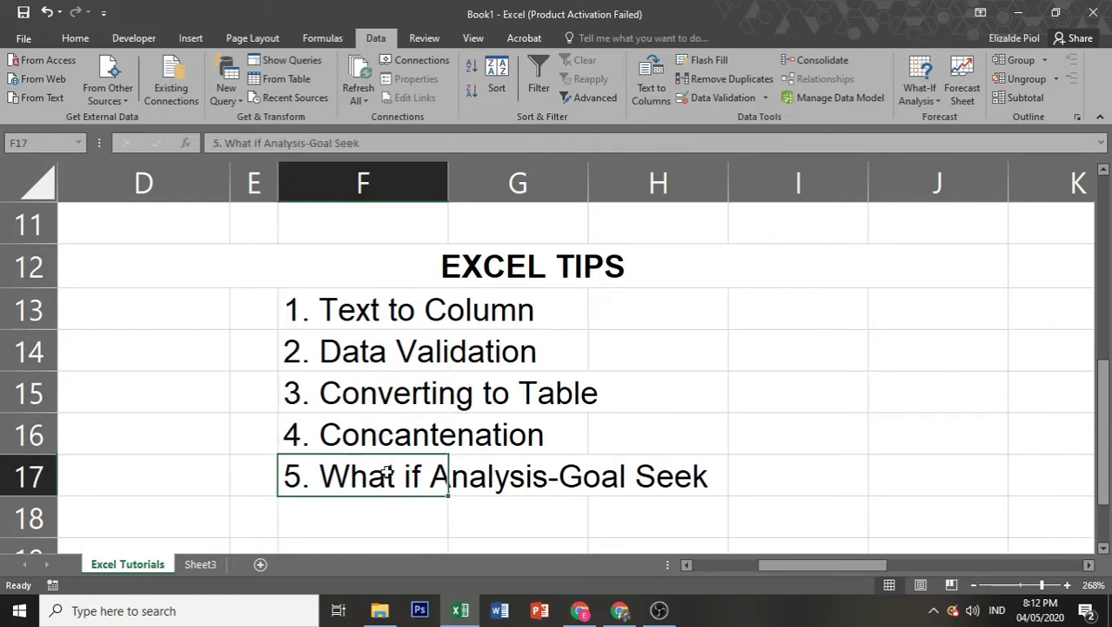
drag(568, 472, 588, 471)
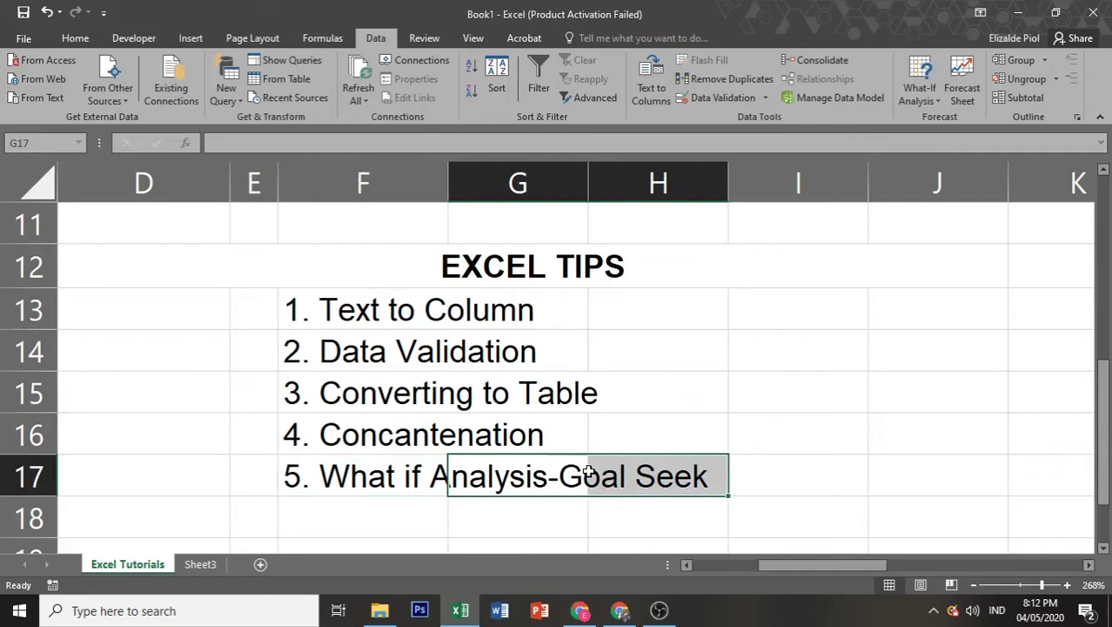
click(374, 472)
click(666, 475)
click(581, 476)
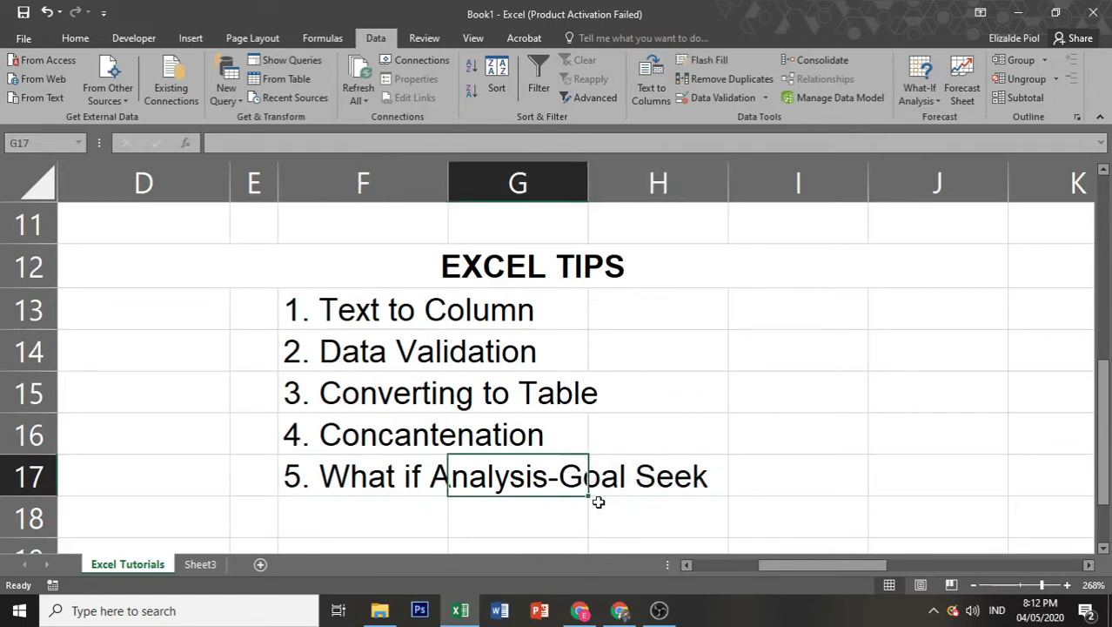
Step: Zoom the sheet out and scroll back to the top to show the Student Name list
click(973, 585)
click(973, 585)
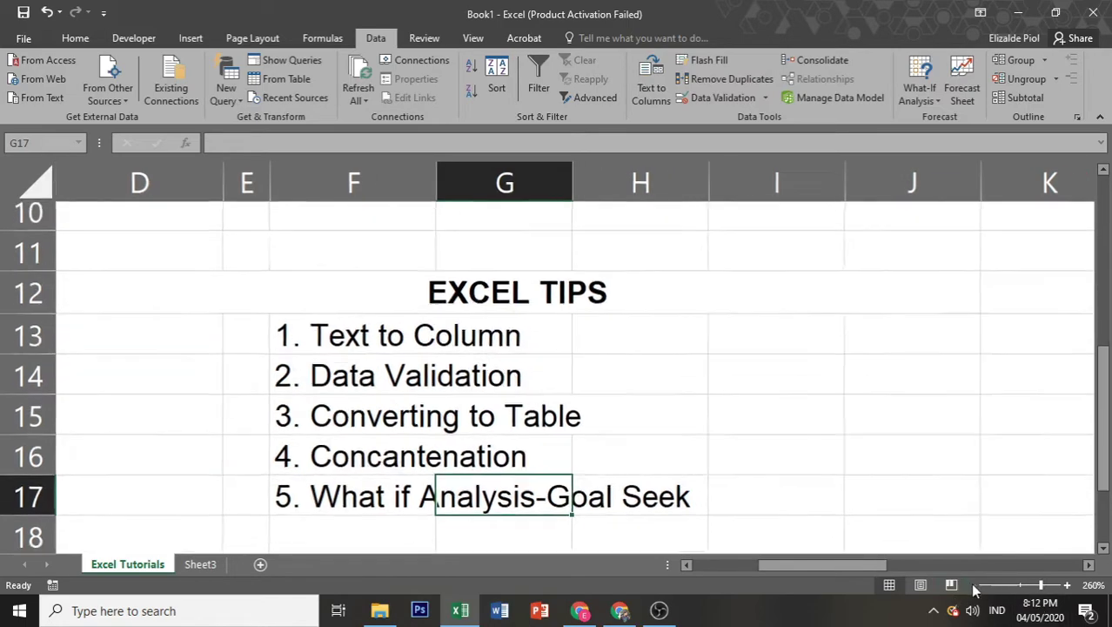
click(974, 585)
click(973, 585)
click(973, 585)
click(973, 585)
click(973, 585)
click(973, 585)
click(973, 585)
click(973, 585)
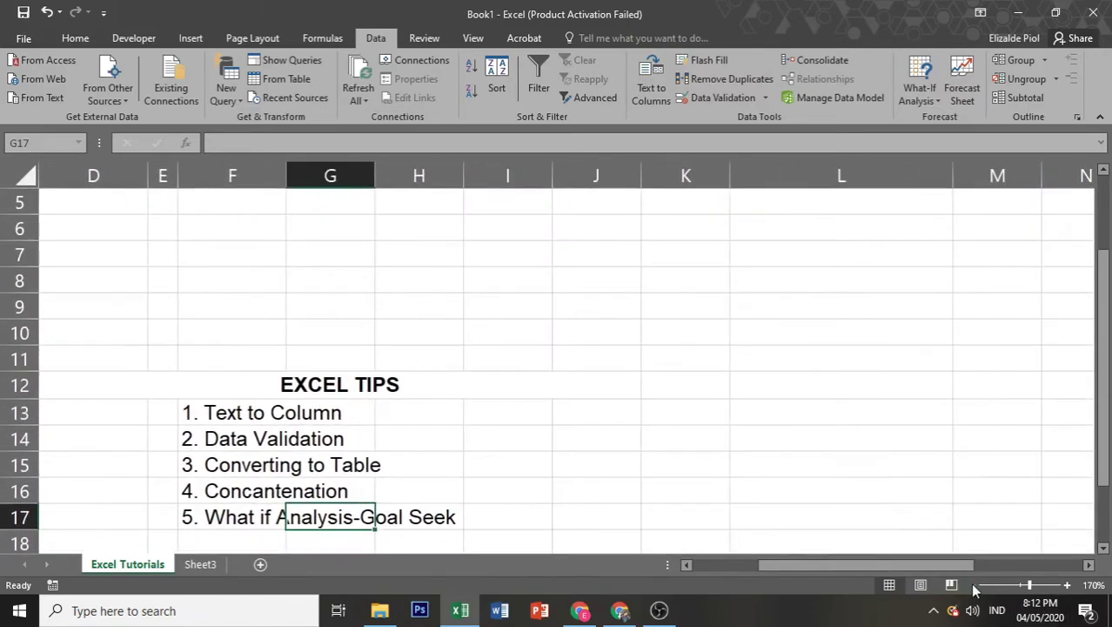
drag(840, 563, 766, 557)
click(651, 416)
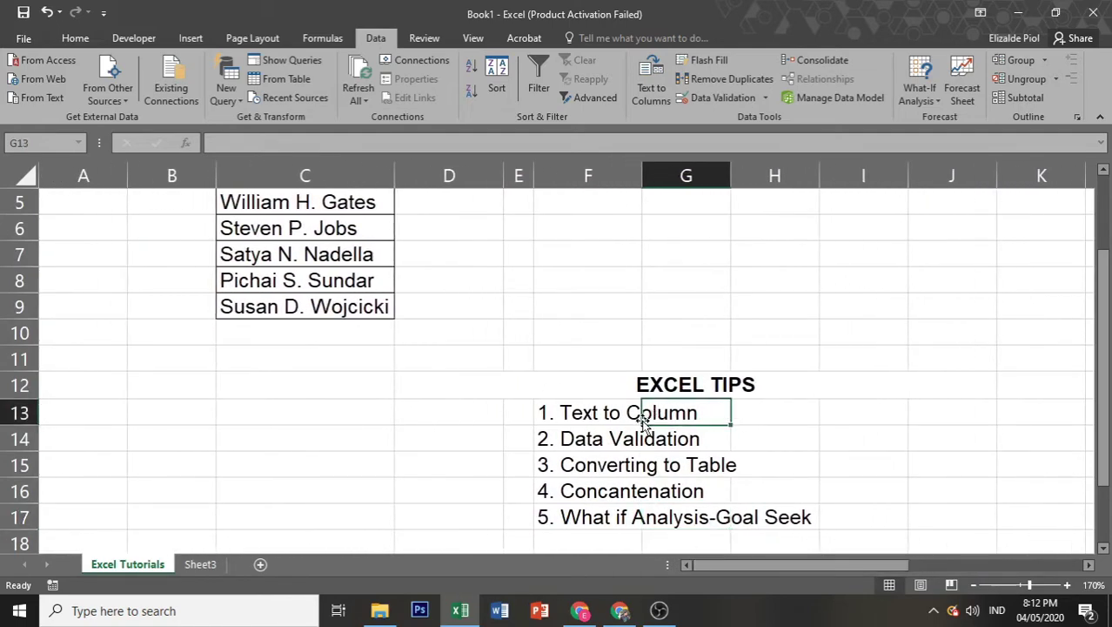
click(588, 412)
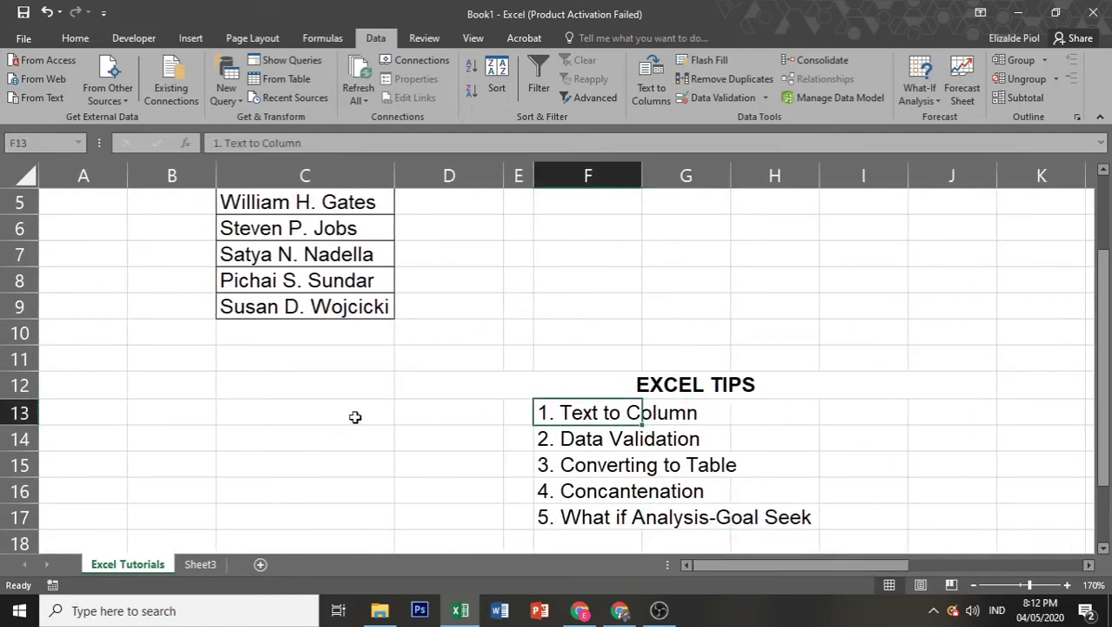
scroll(336, 423, up, 1)
scroll(336, 423, up, 1)
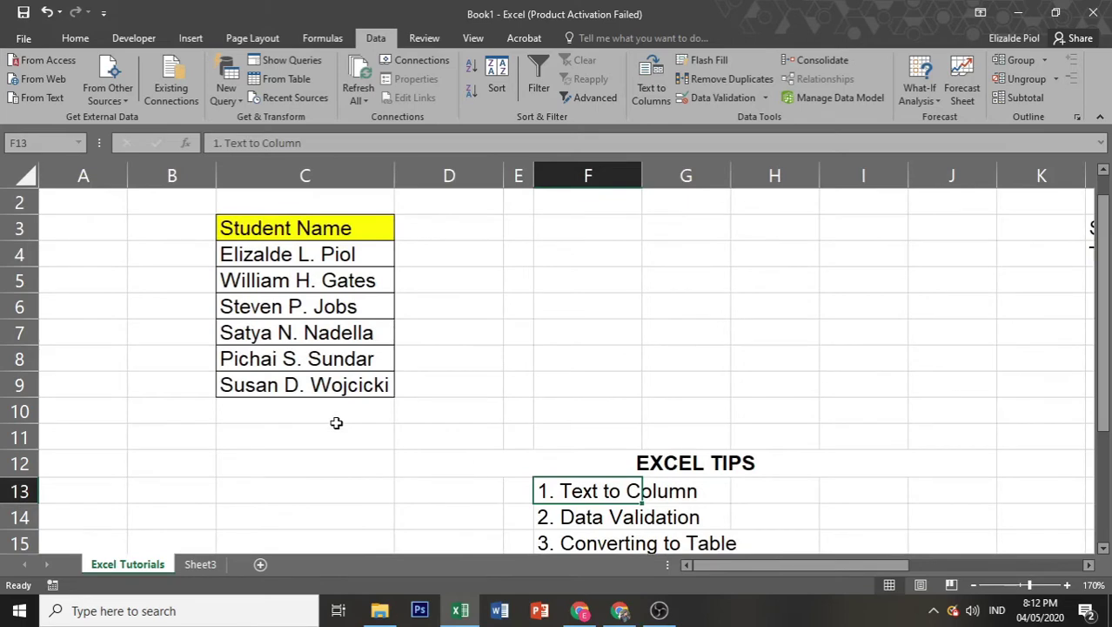
scroll(336, 423, up, 1)
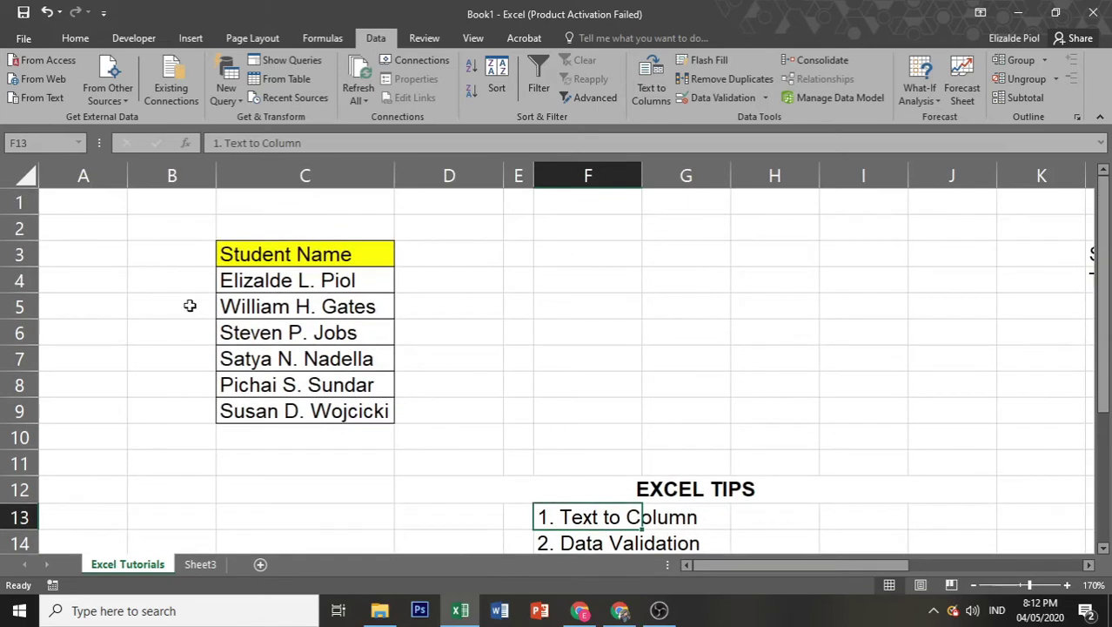
Step: Select the six full student names in C4:C9
drag(228, 253, 261, 435)
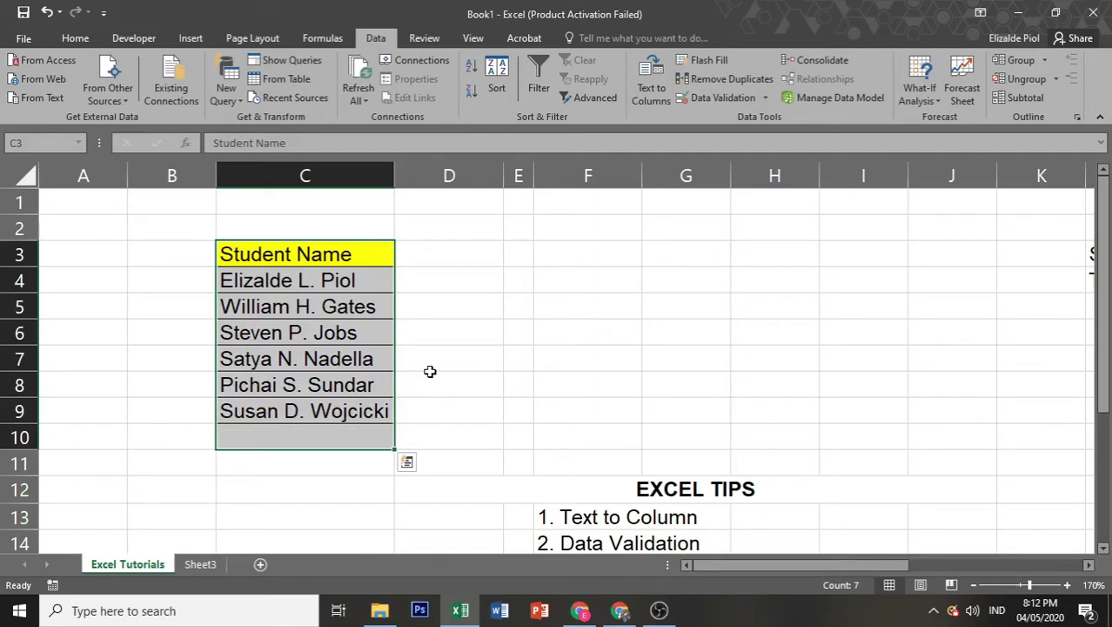
drag(353, 282, 357, 407)
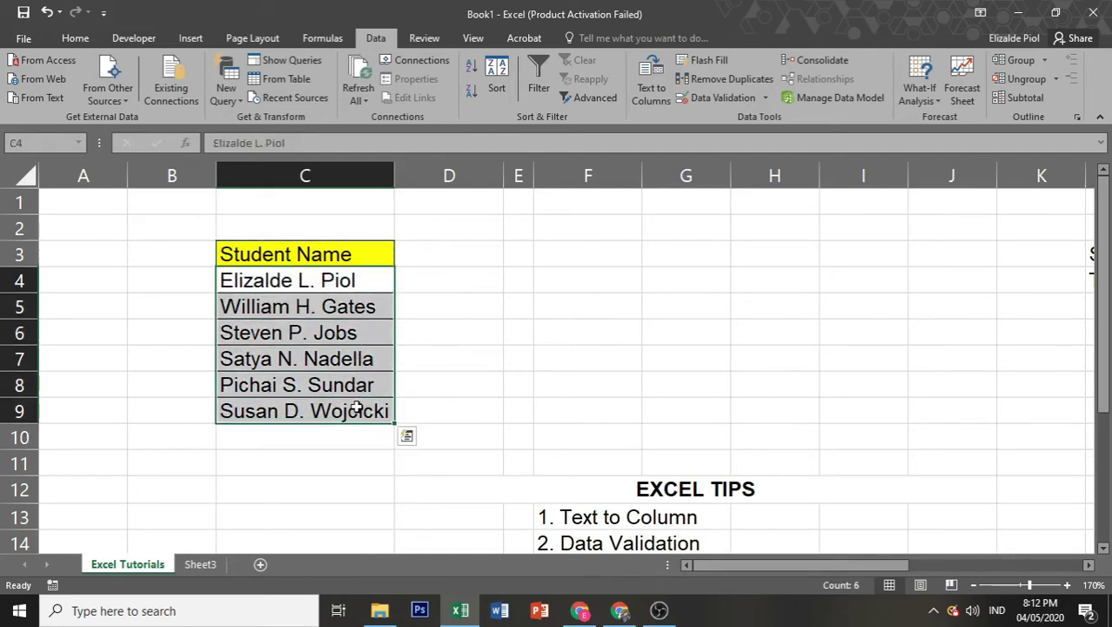
drag(315, 278, 321, 410)
click(570, 517)
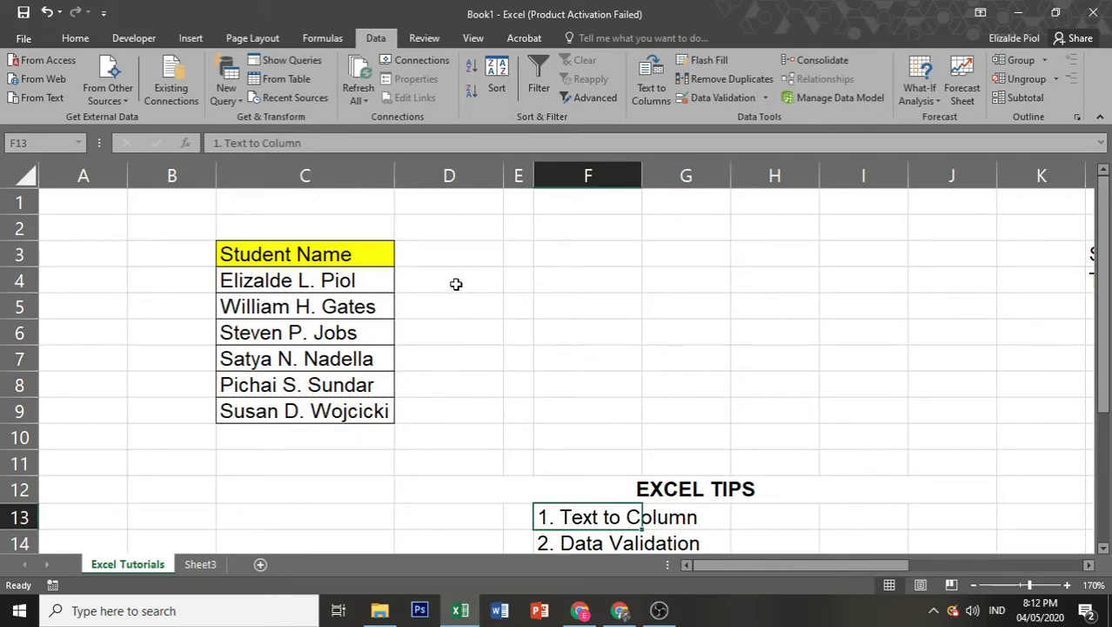
drag(367, 277, 355, 404)
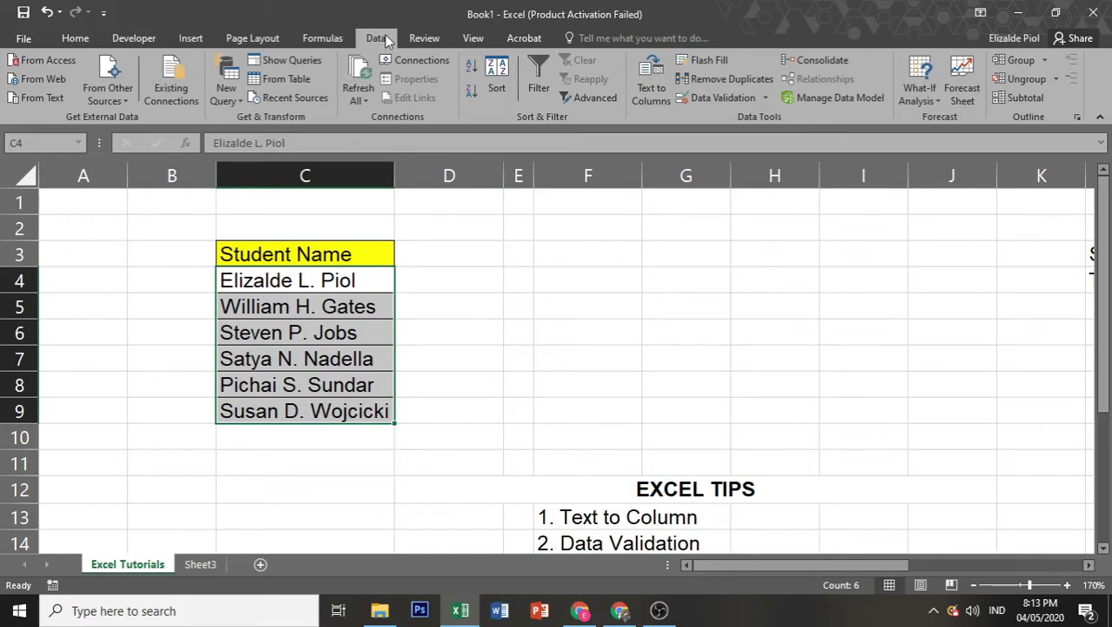
Step: Run Text to Columns as Delimited on Tab and Space, advancing to the step-3 Destination field
click(668, 102)
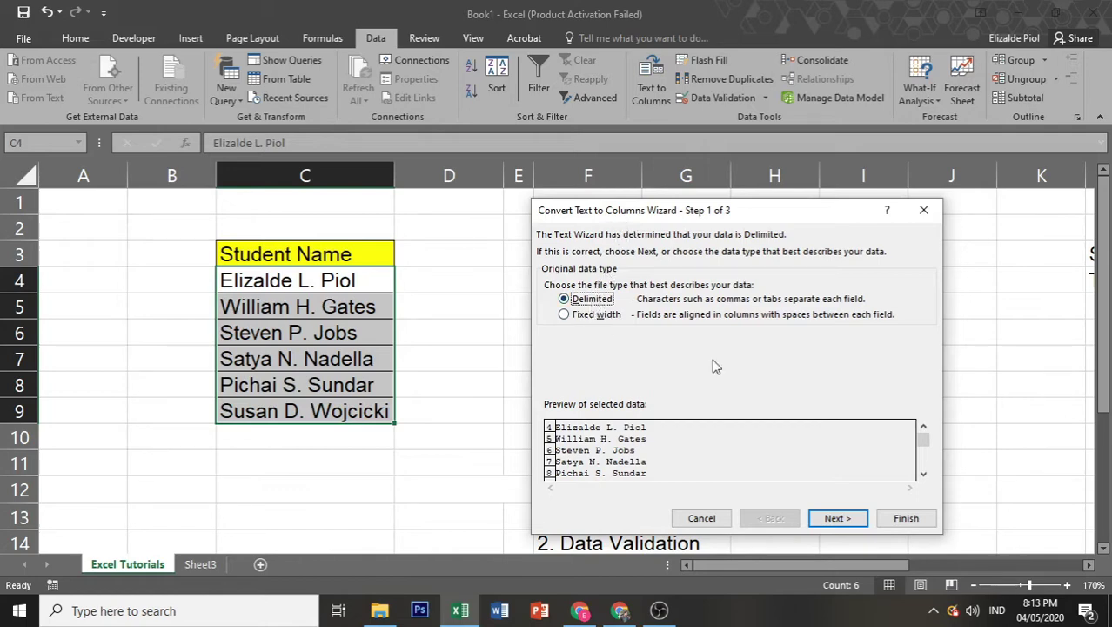
click(827, 521)
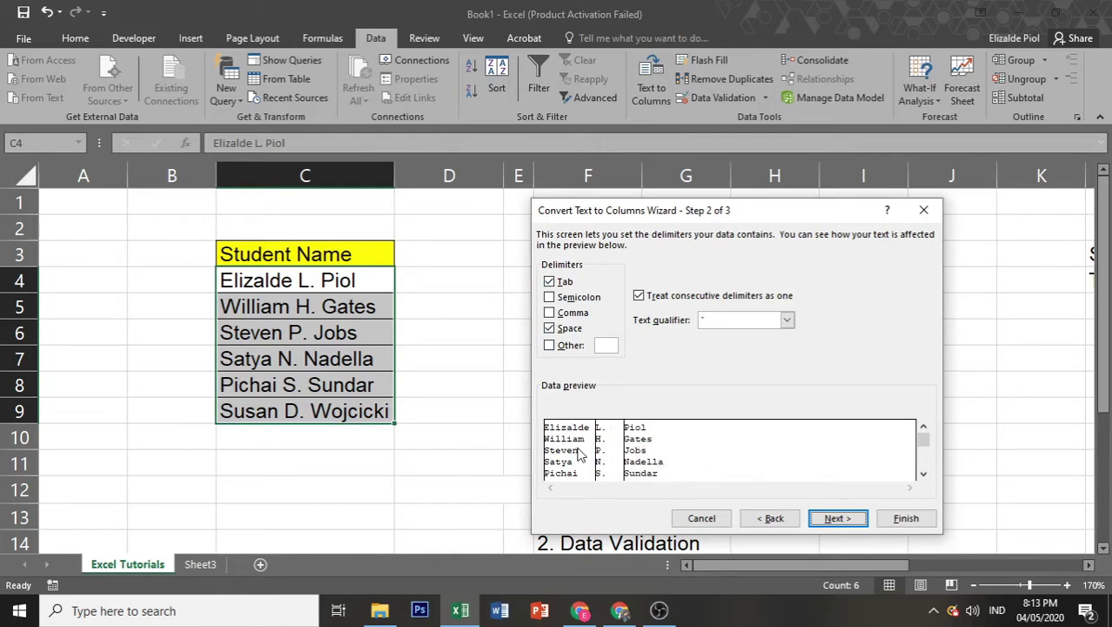
click(836, 520)
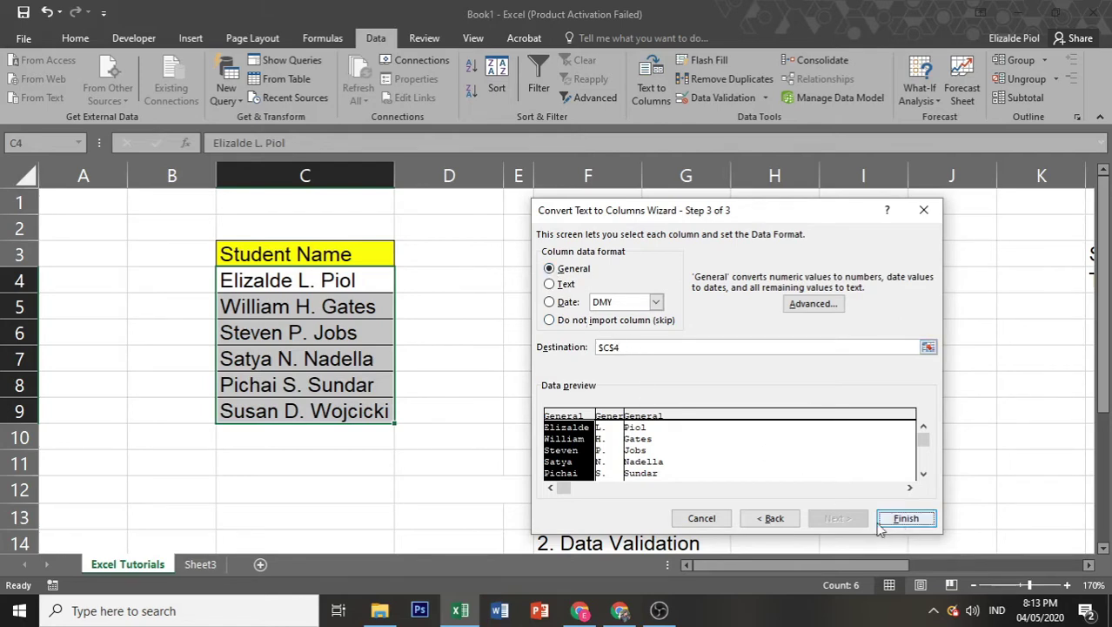
click(750, 348)
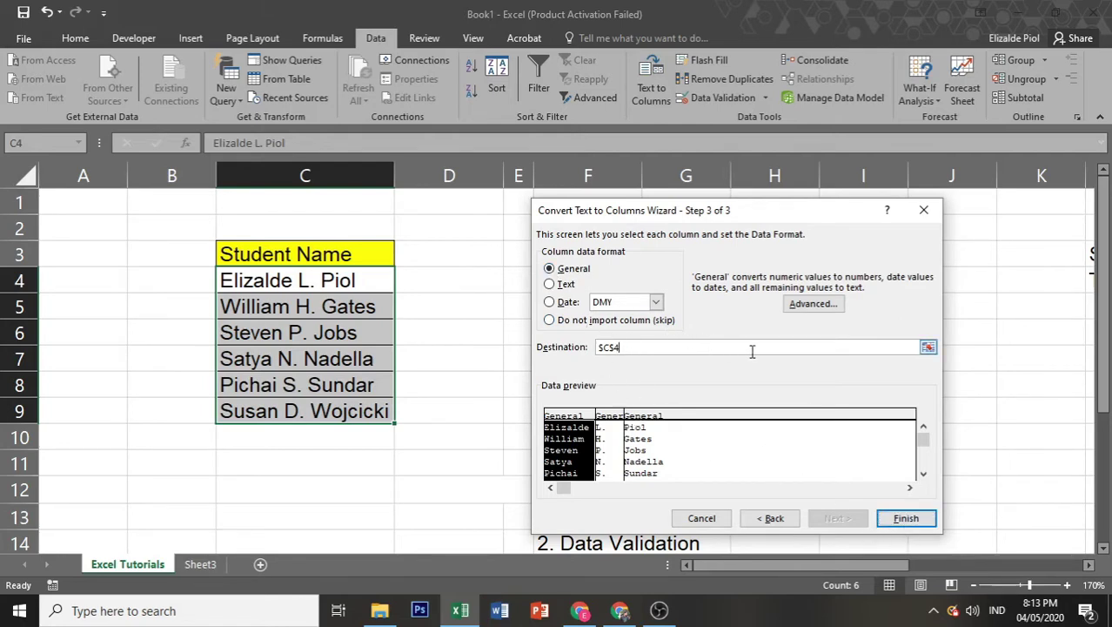
drag(783, 218, 802, 365)
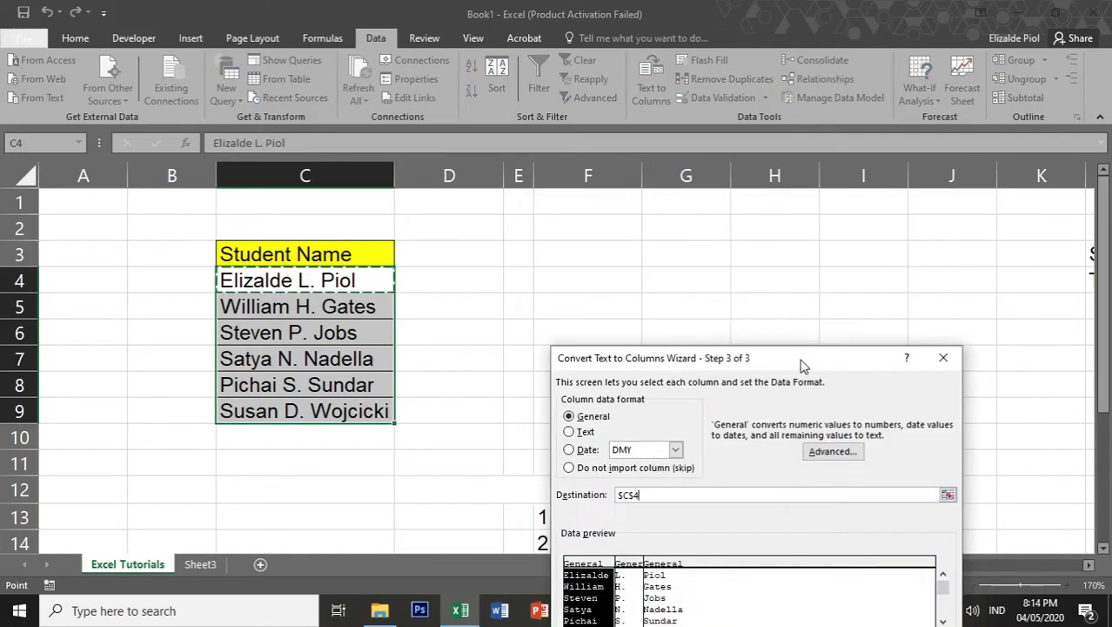
Step: Set the split destination to $D$4:$F$9, fix the invalid reference, and finish the split
click(948, 496)
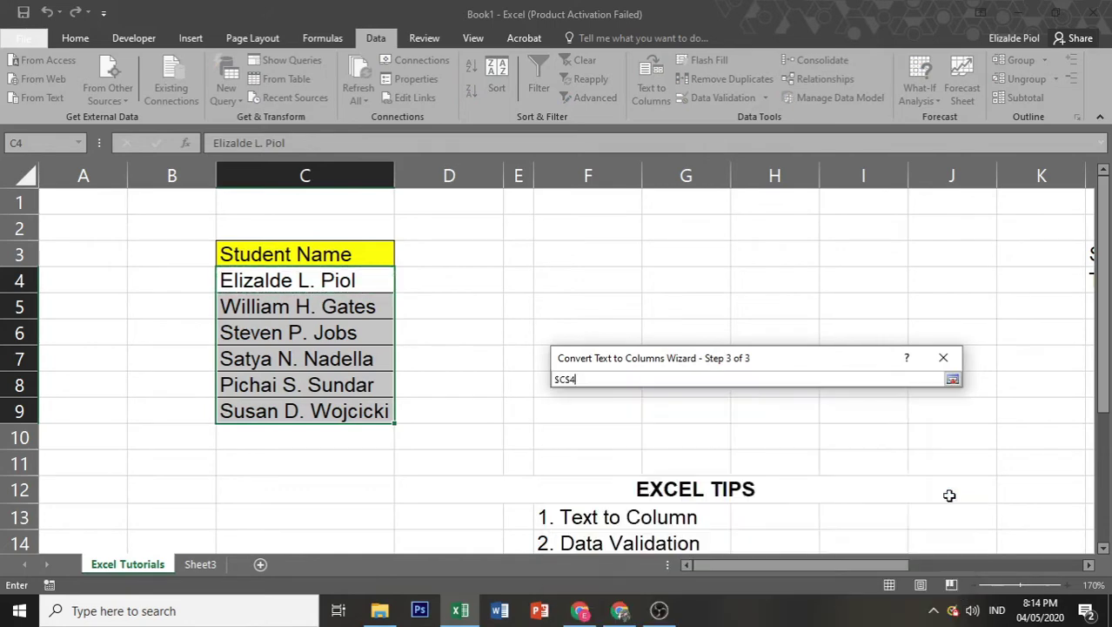
text(+)
click(425, 278)
drag(502, 278, 572, 406)
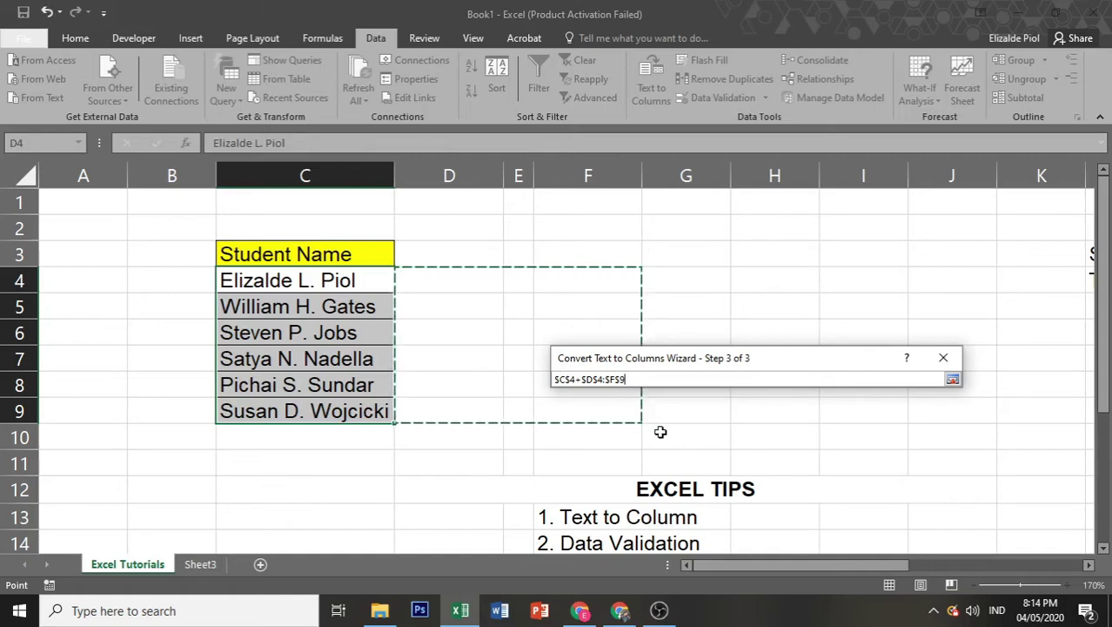
click(952, 380)
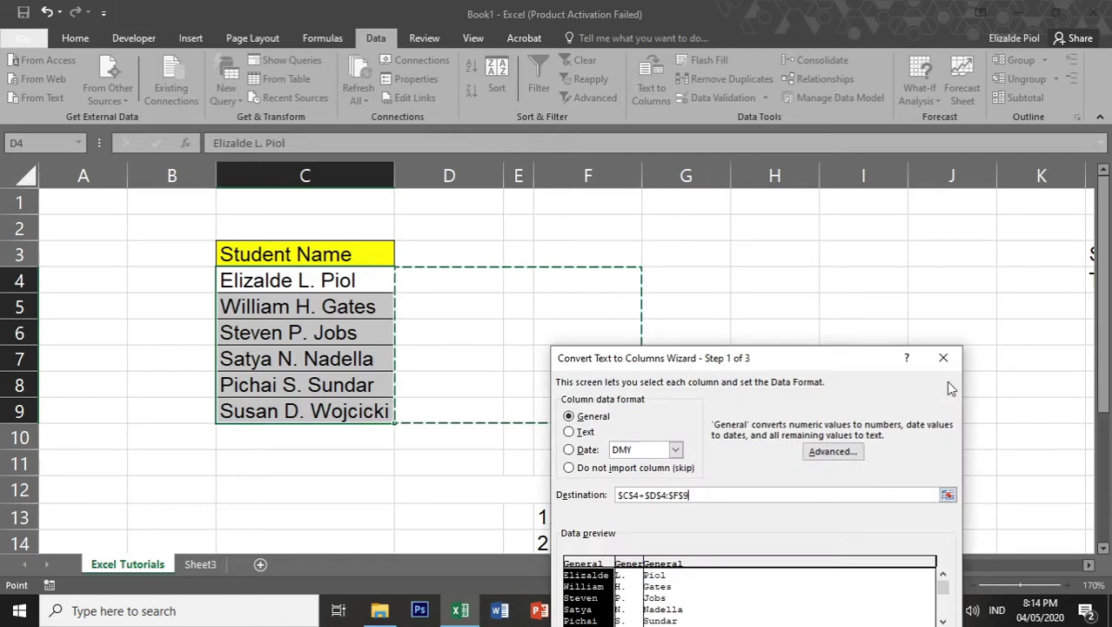
drag(886, 363, 881, 173)
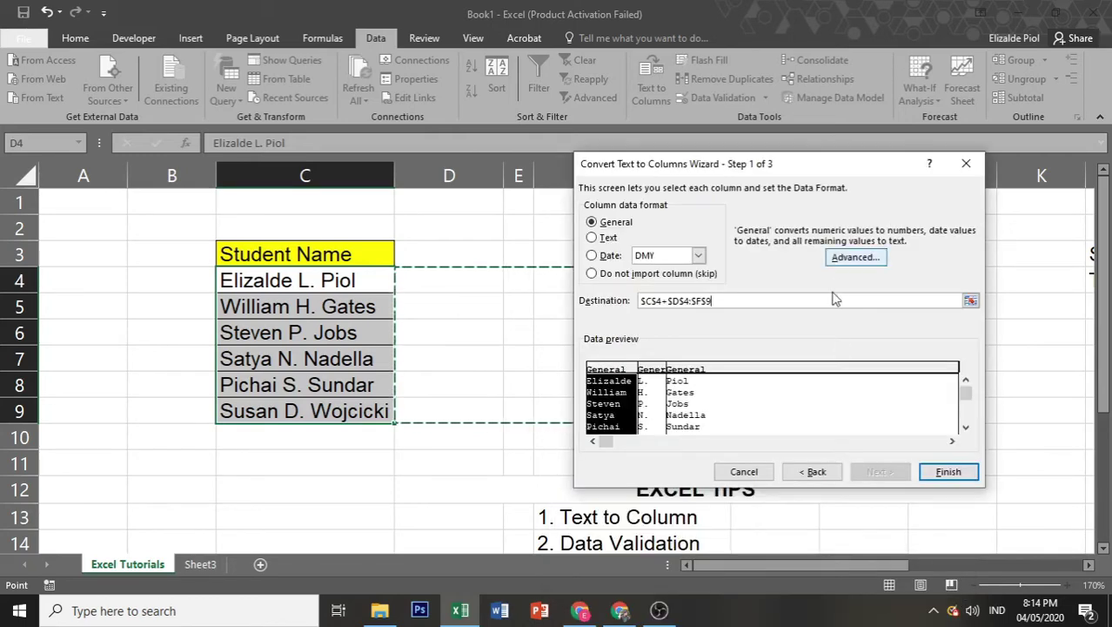
click(947, 472)
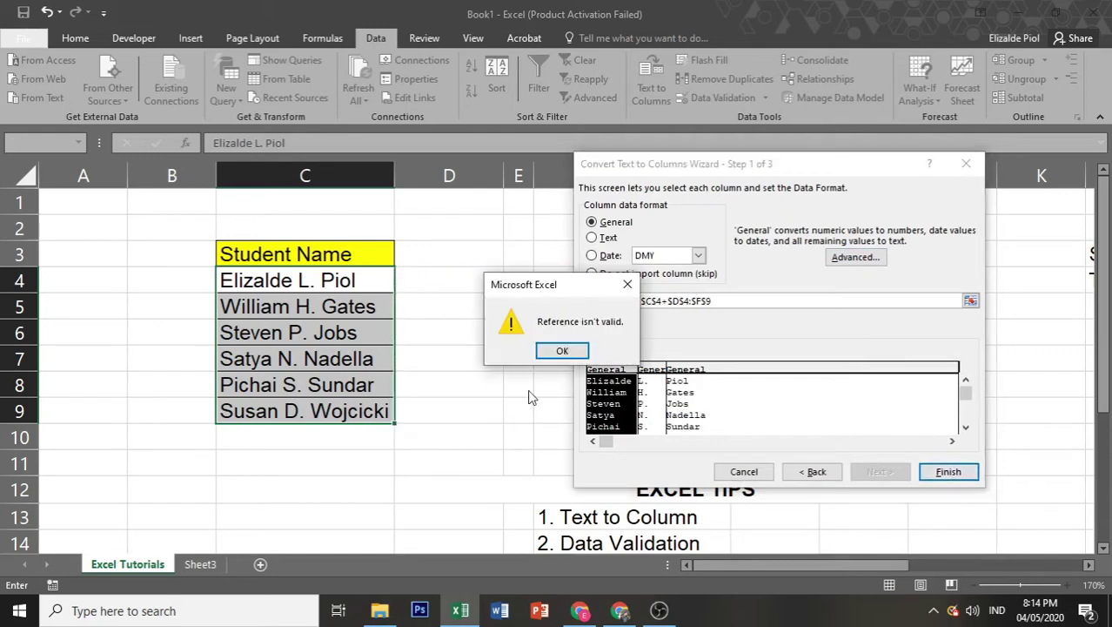
click(586, 355)
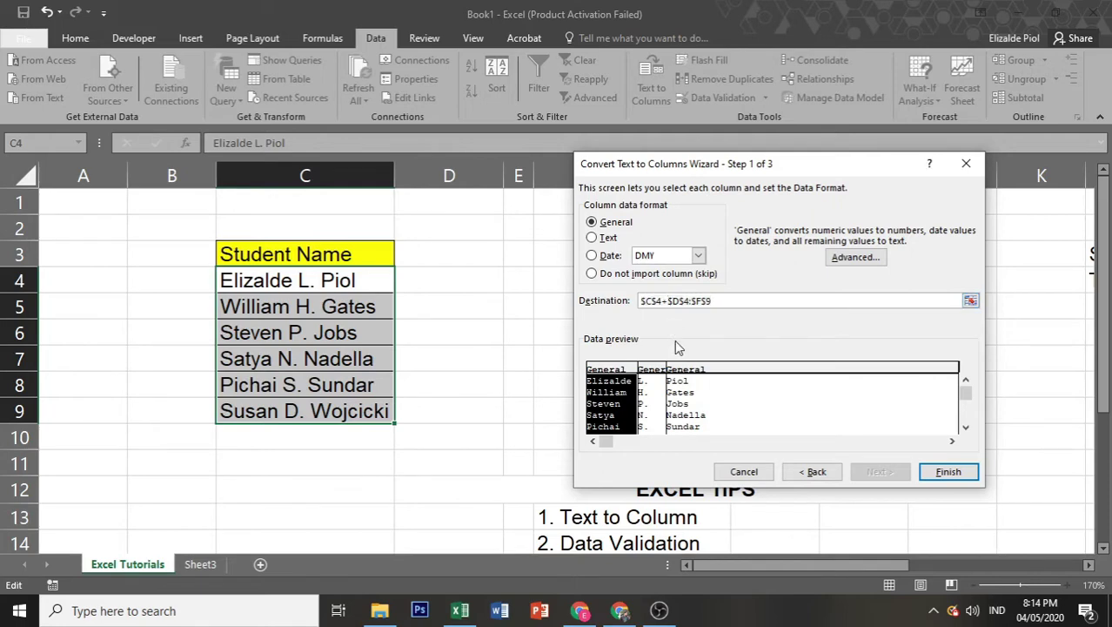
key(BackSpace)
key(BackSpace)
key(BackSpace)
key(BackSpace)
key(BackSpace)
click(947, 470)
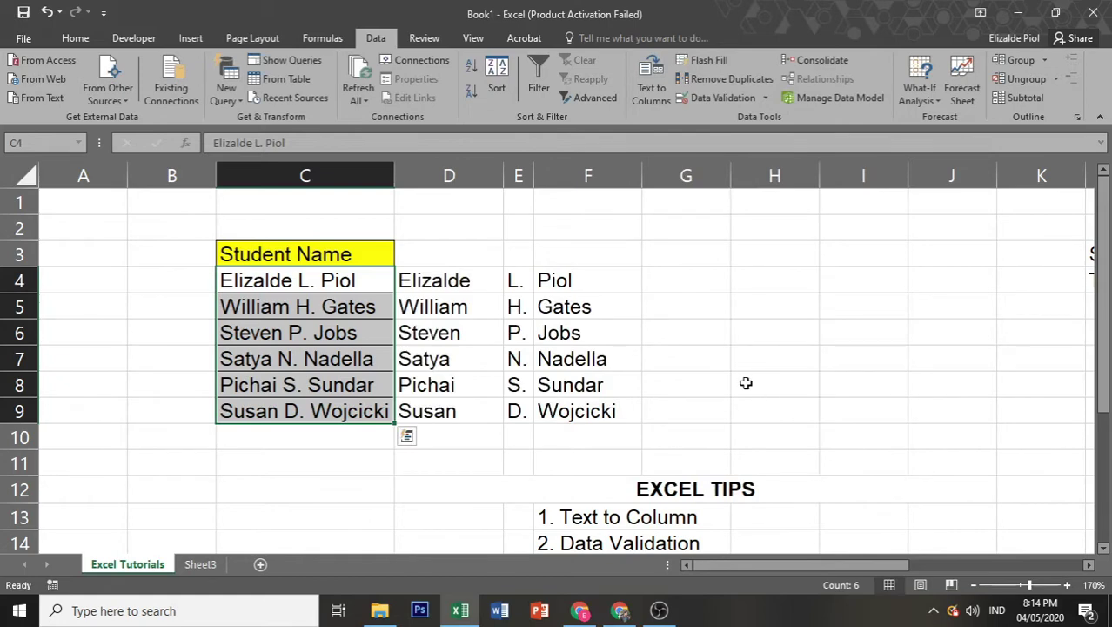
Step: Clear the split names from D4:F9
click(700, 312)
click(422, 277)
drag(421, 277, 583, 410)
right_click(544, 376)
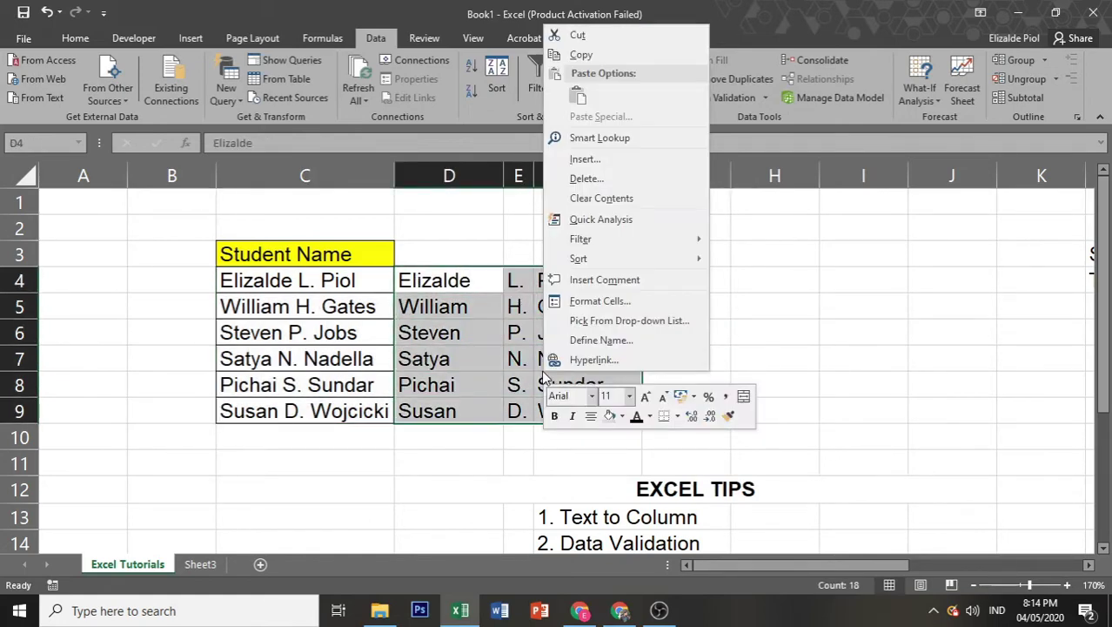
click(601, 198)
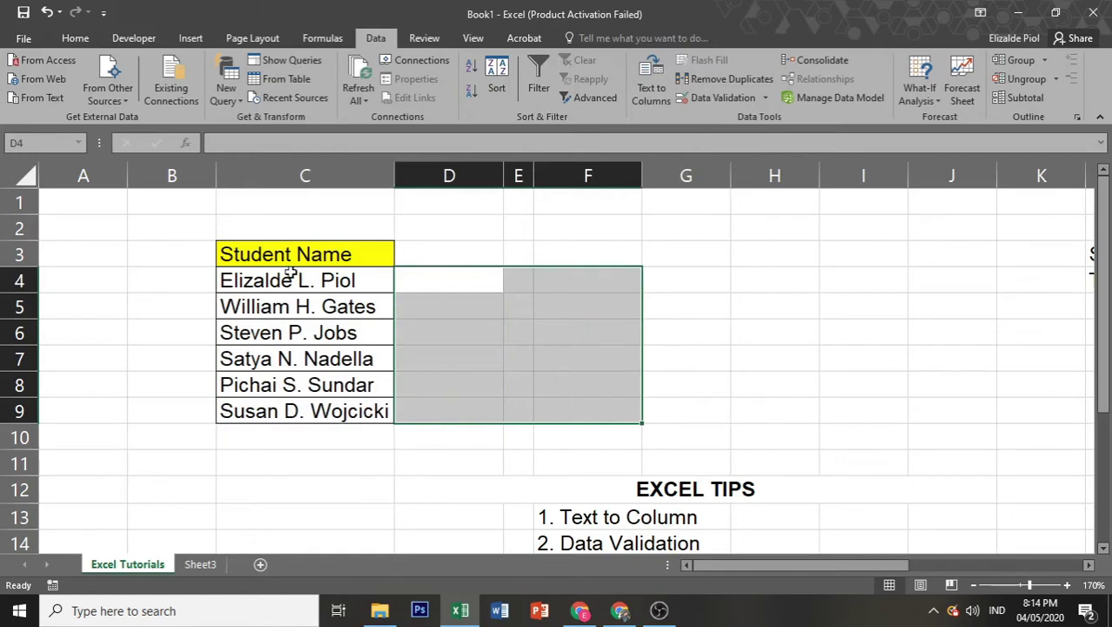
Step: Rerun Text to Columns on C4:C9 as Delimited on Space, reaching step 3
drag(290, 276, 290, 410)
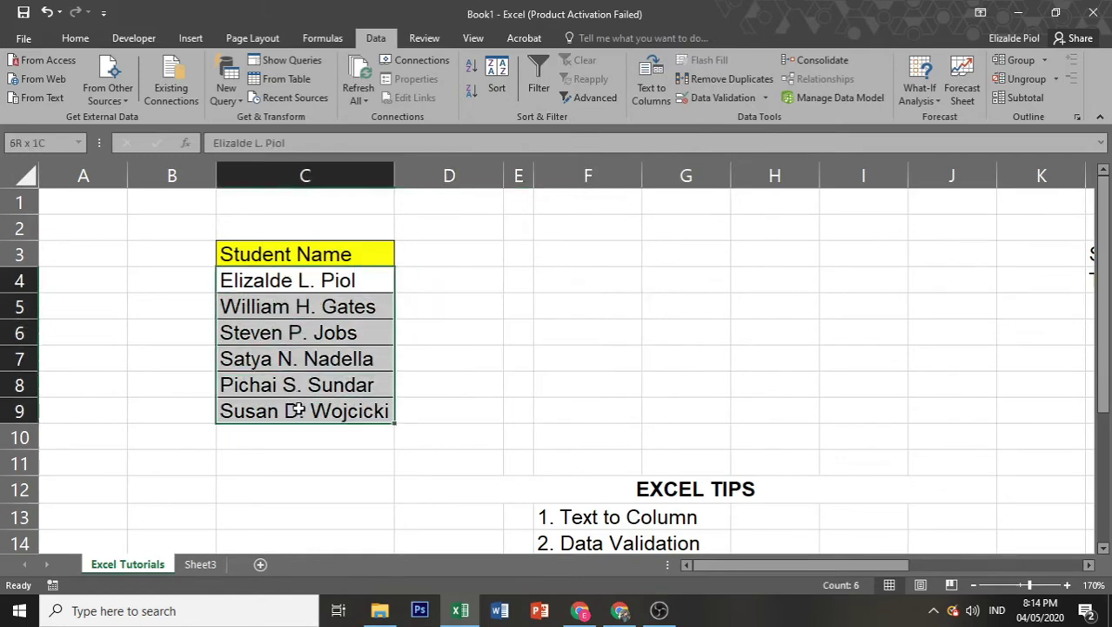
click(659, 64)
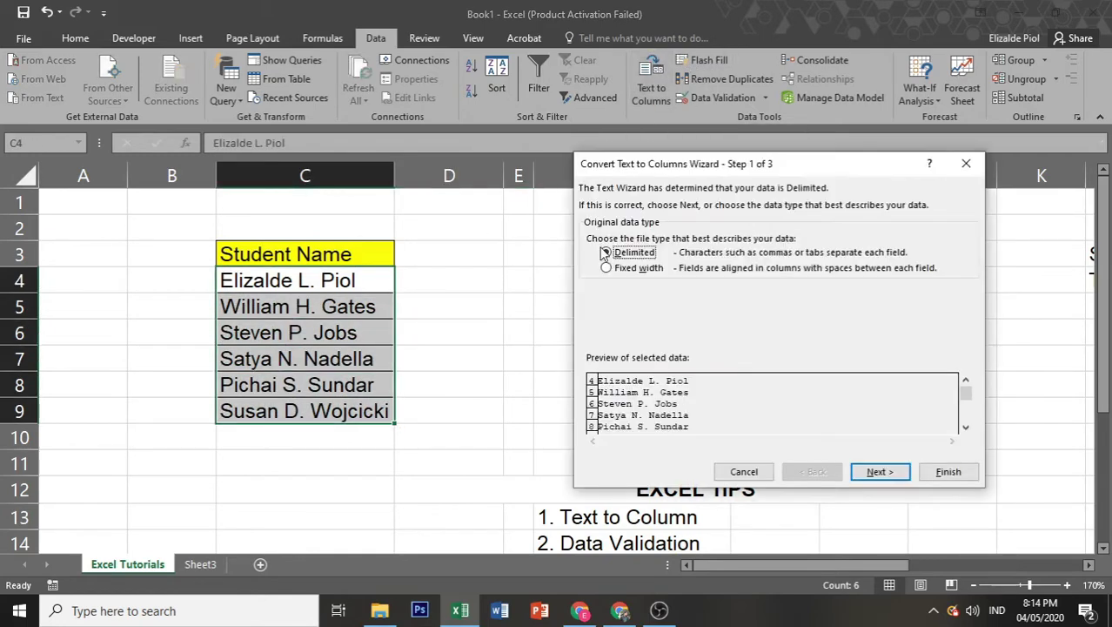
click(877, 472)
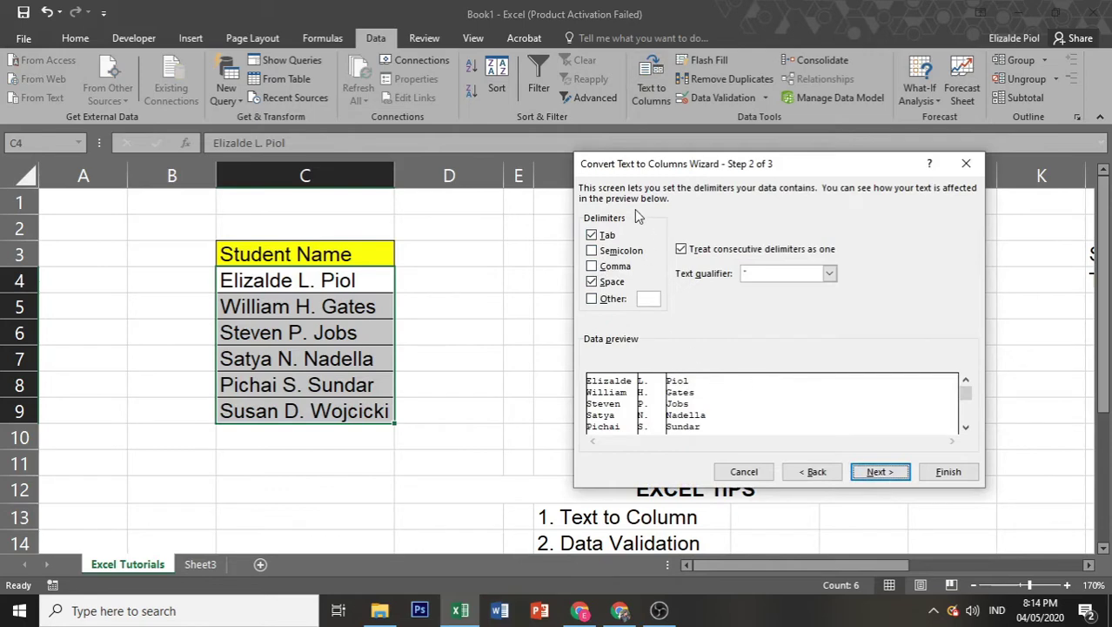
click(877, 478)
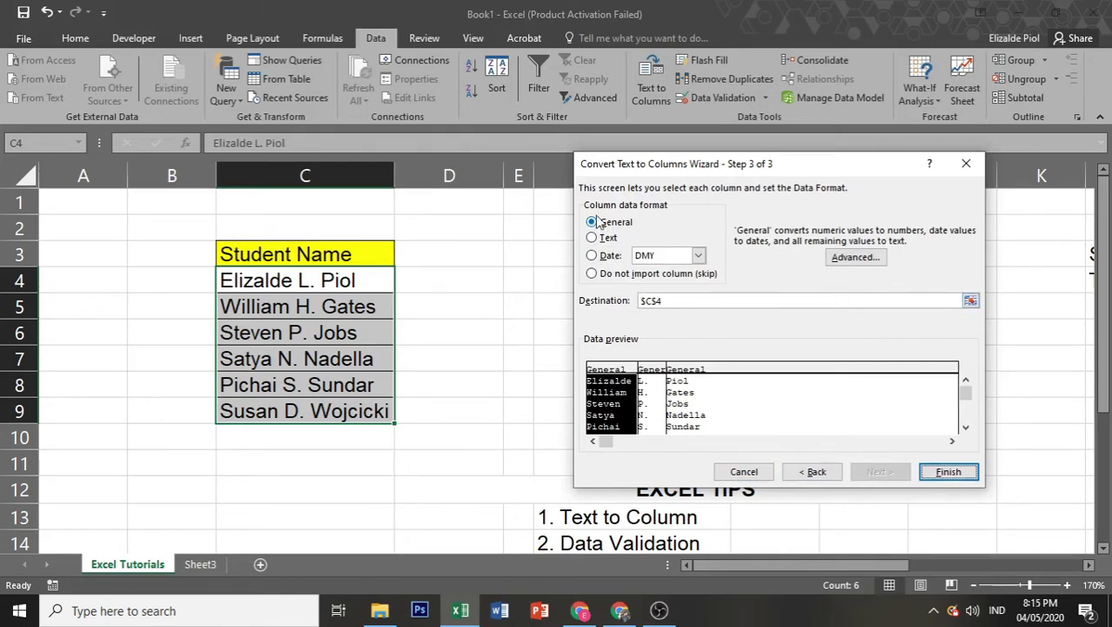
Step: Output the split names to D4:F9 and check the resulting first names, initials and surnames
click(970, 302)
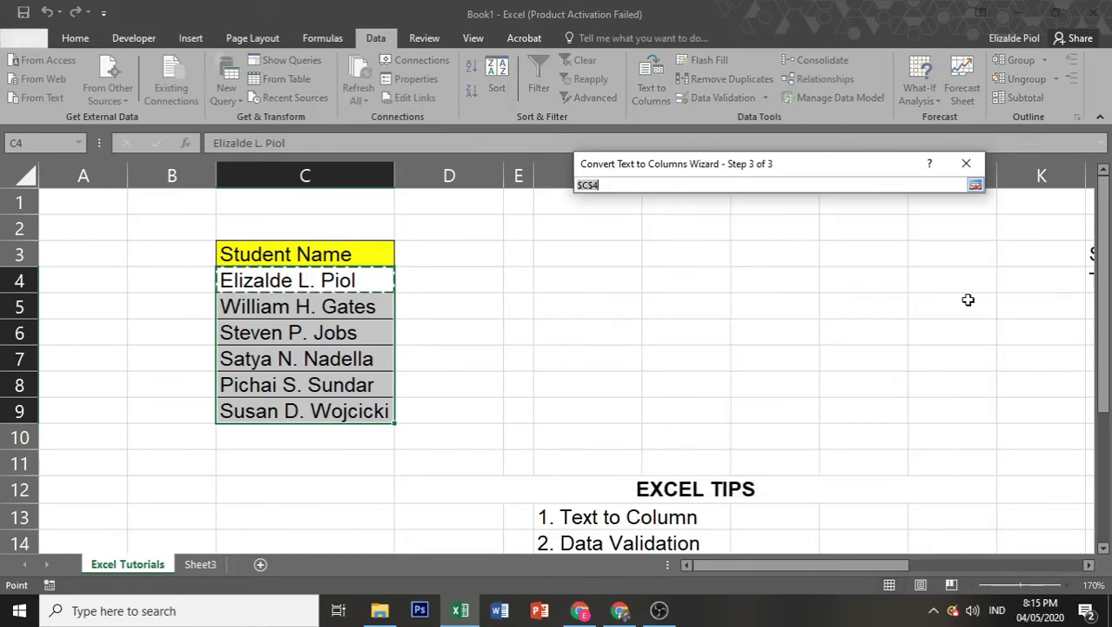
click(425, 281)
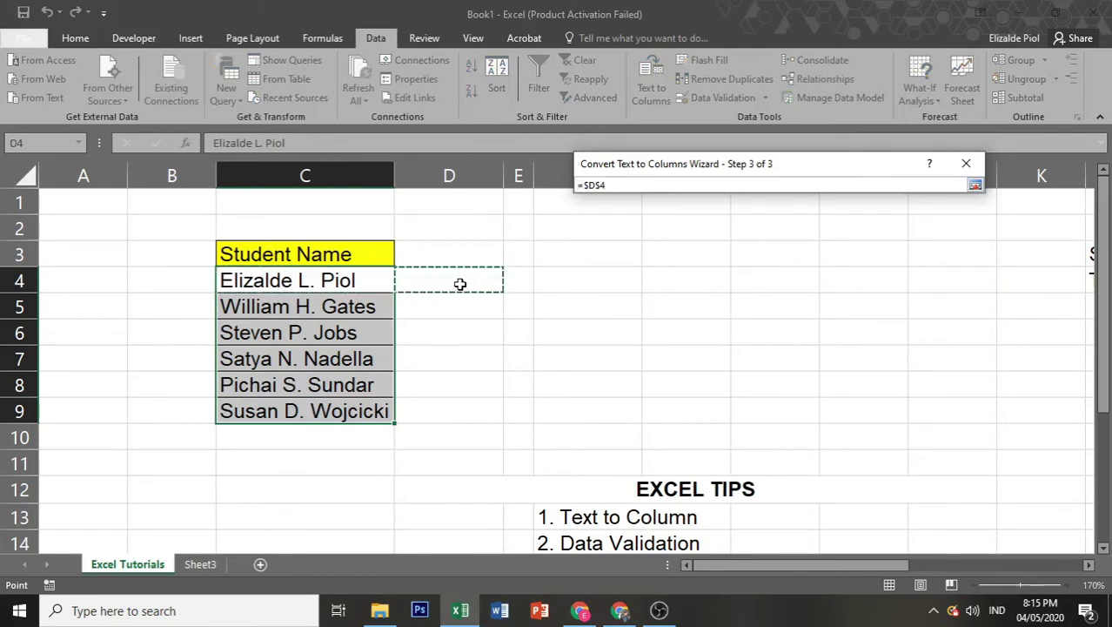
drag(426, 282, 564, 407)
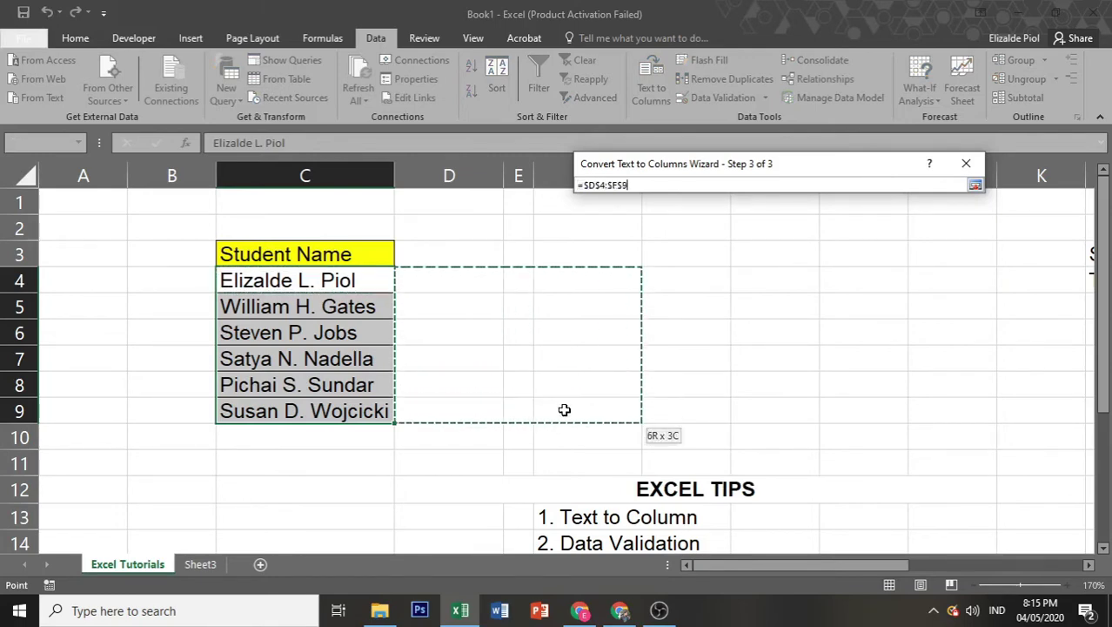
click(974, 186)
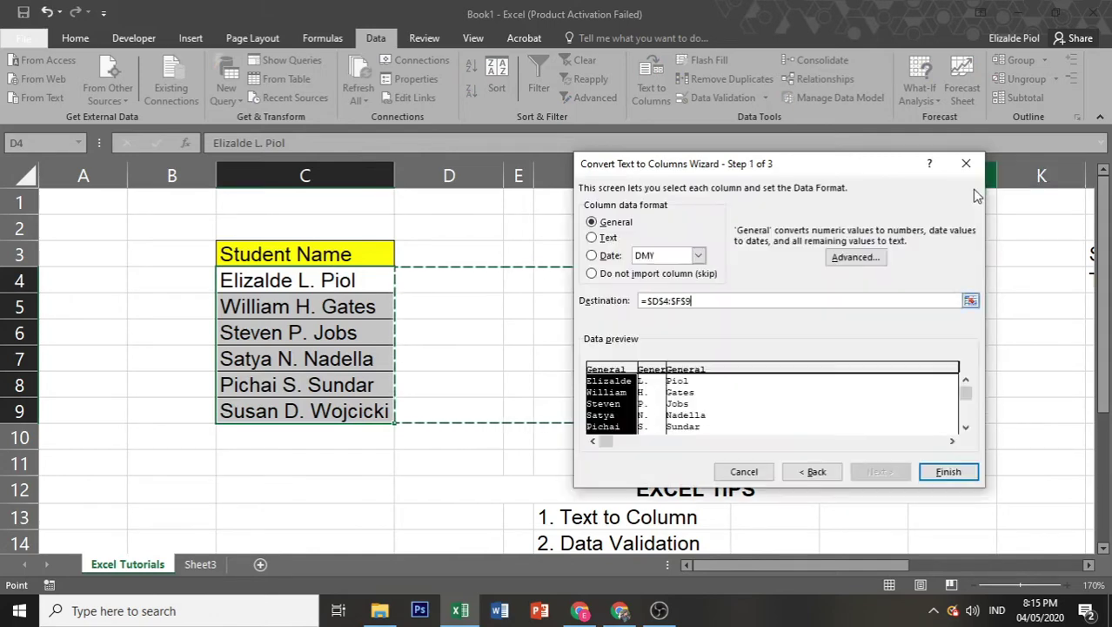
click(958, 475)
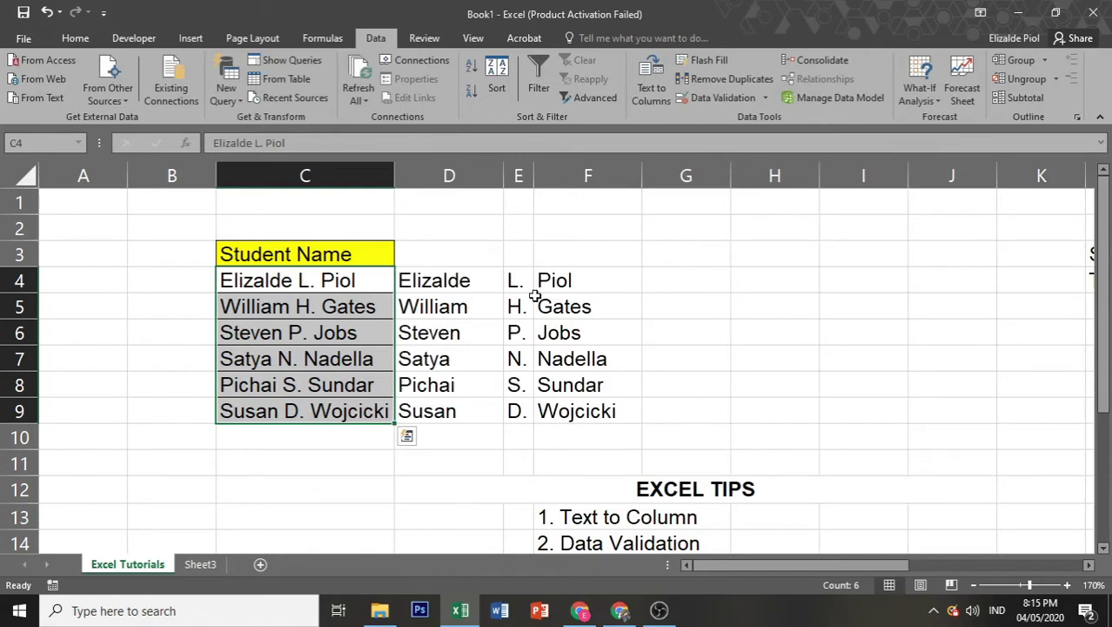
click(436, 278)
click(547, 278)
click(583, 404)
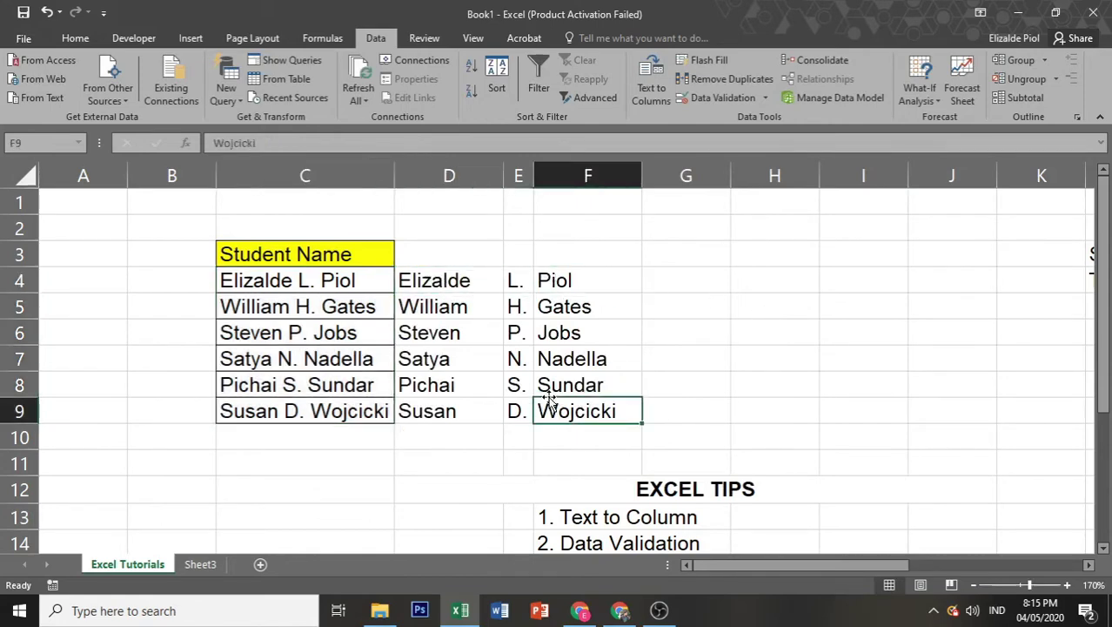
click(459, 383)
click(449, 298)
click(450, 278)
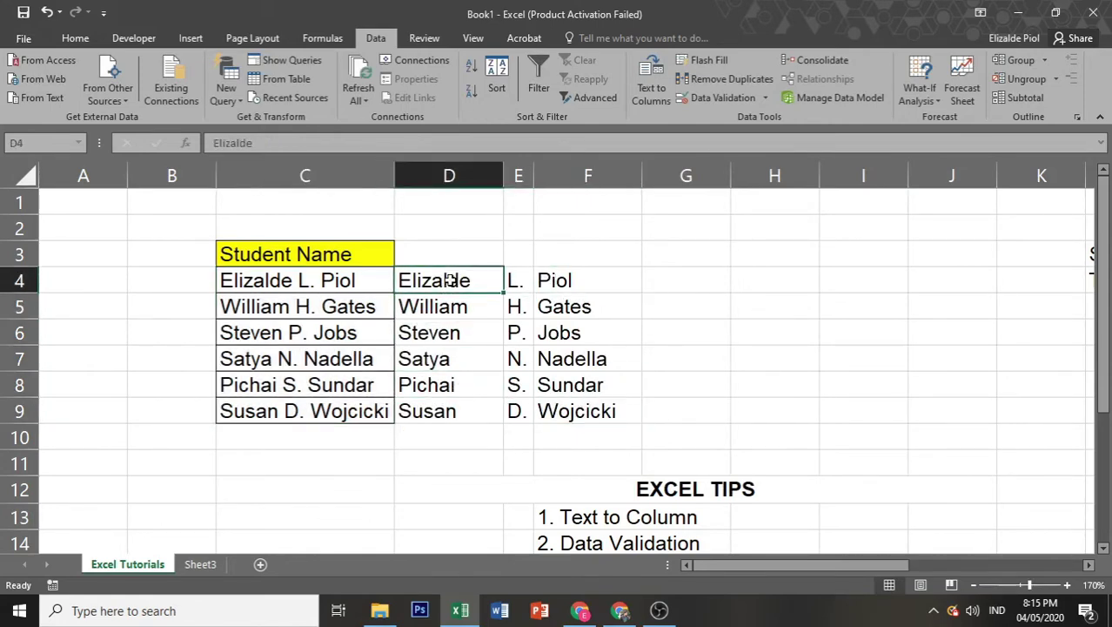
Step: Enter headers 'First Name', 'MI' and 'Last Name' in D3:F3
click(452, 247)
text(F)
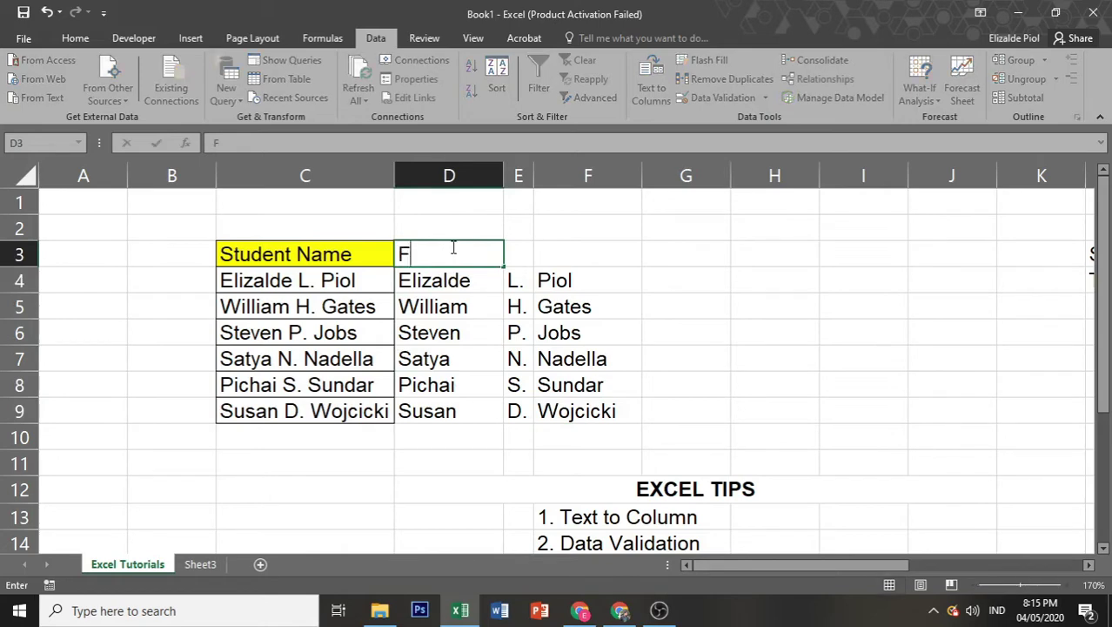
text(irst Name)
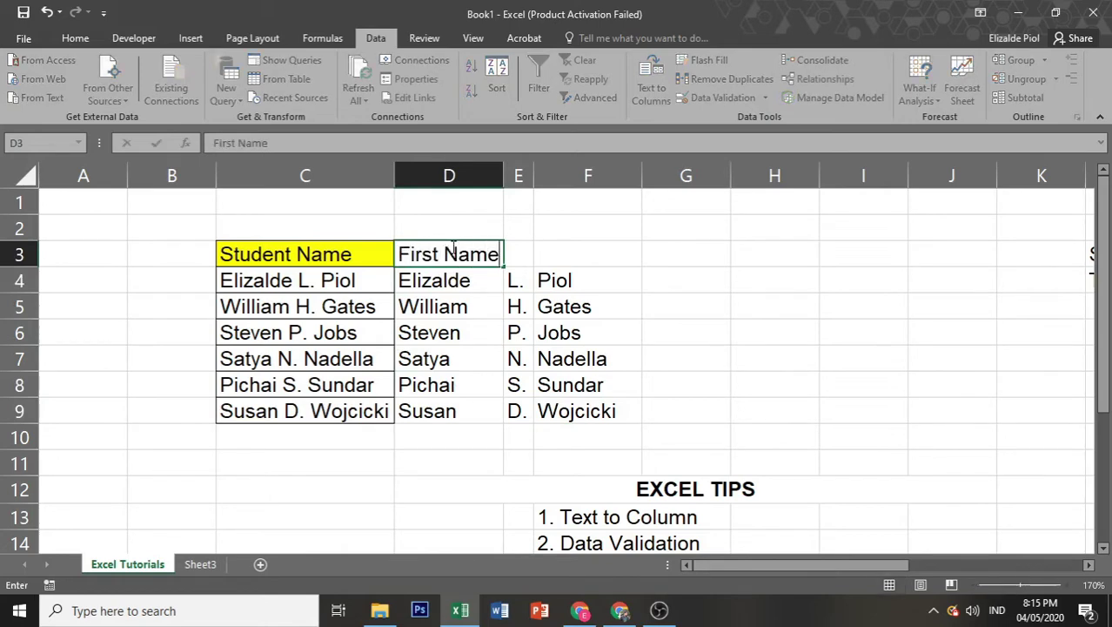
key(Tab)
text(MI)
key(Tab)
text(La)
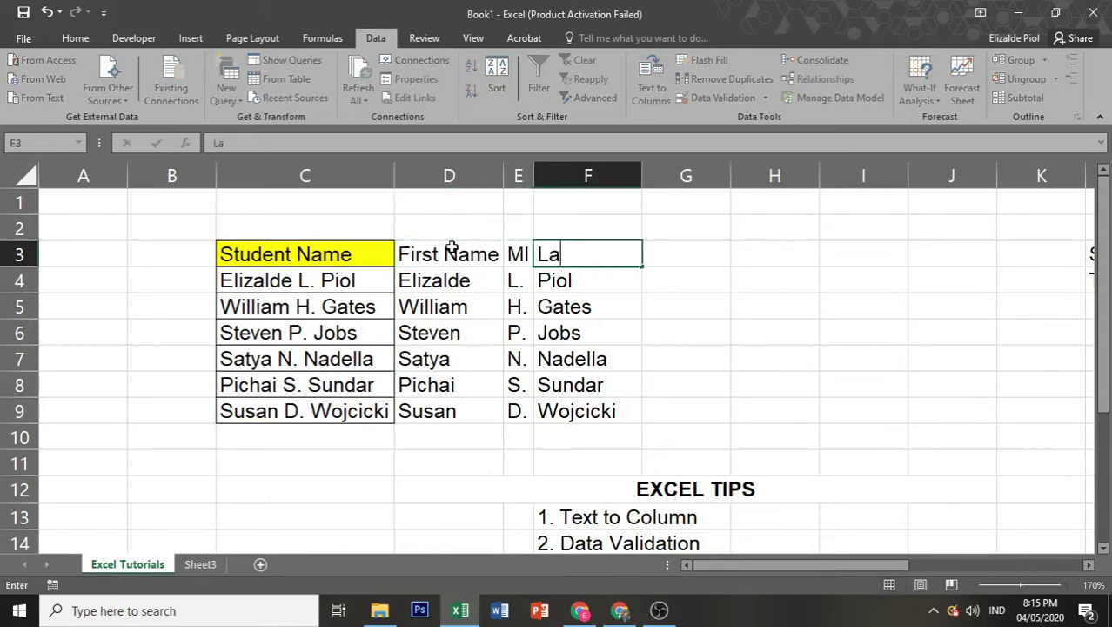
text(st Name)
key(Return)
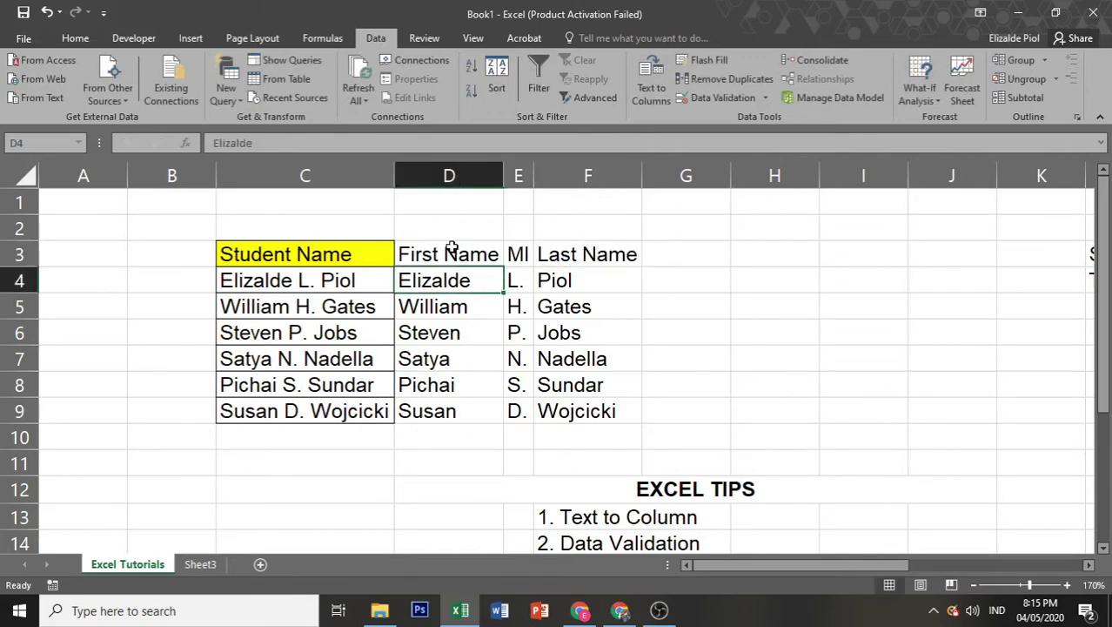
Step: Apply All Borders to D3:F9 and a grey fill to the D3:F3 headers
drag(452, 247, 557, 411)
click(76, 39)
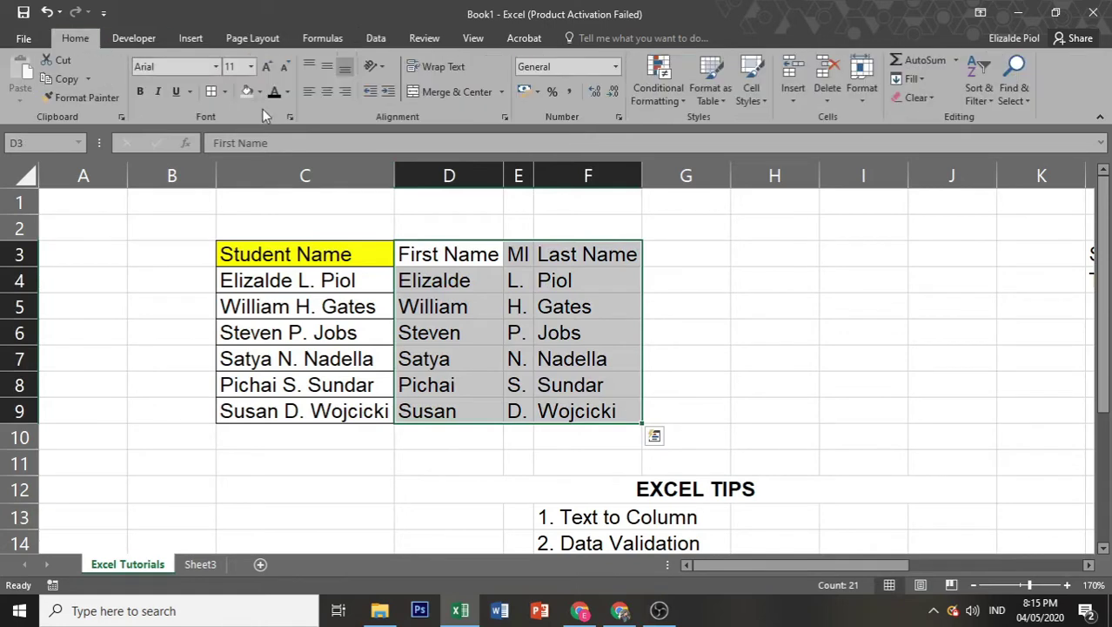
click(211, 92)
click(753, 411)
drag(409, 246, 558, 266)
click(248, 91)
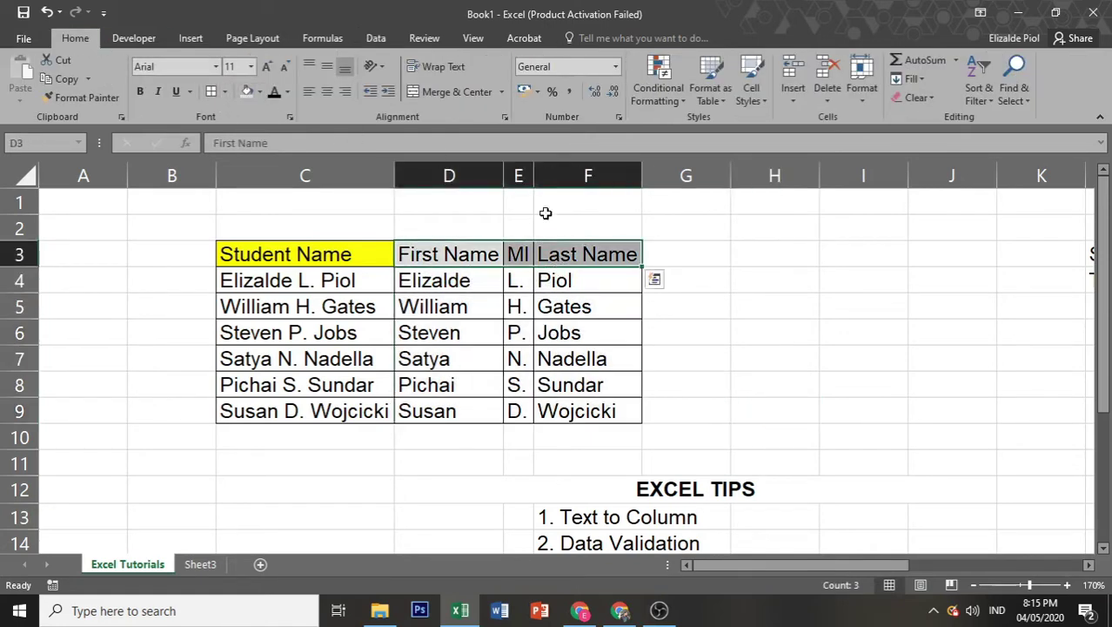
click(808, 333)
scroll(849, 423, down, 1)
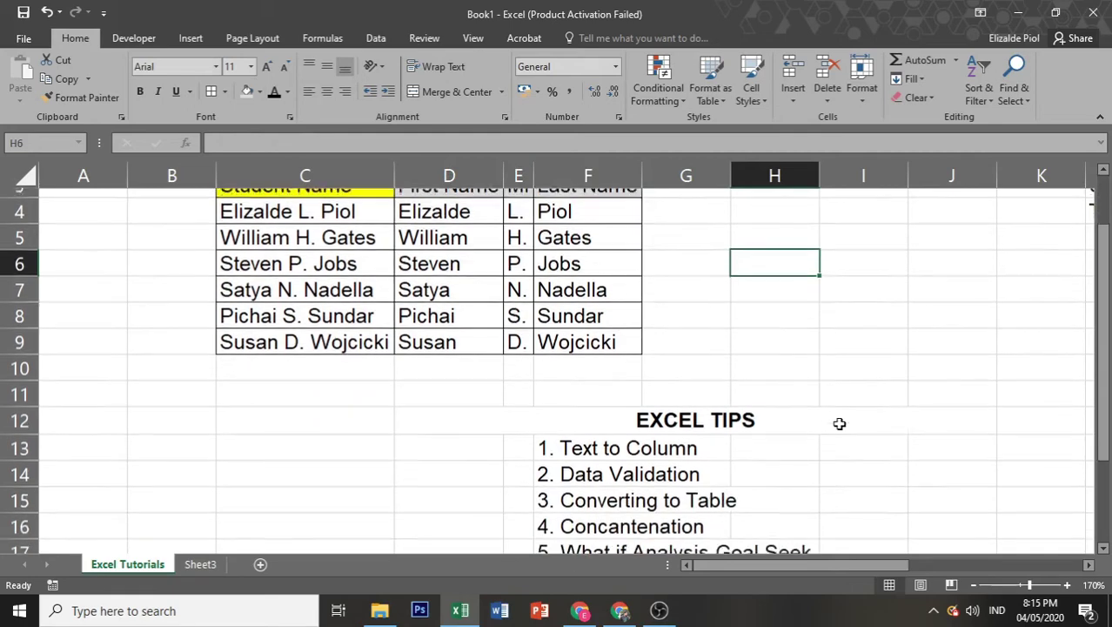
click(567, 442)
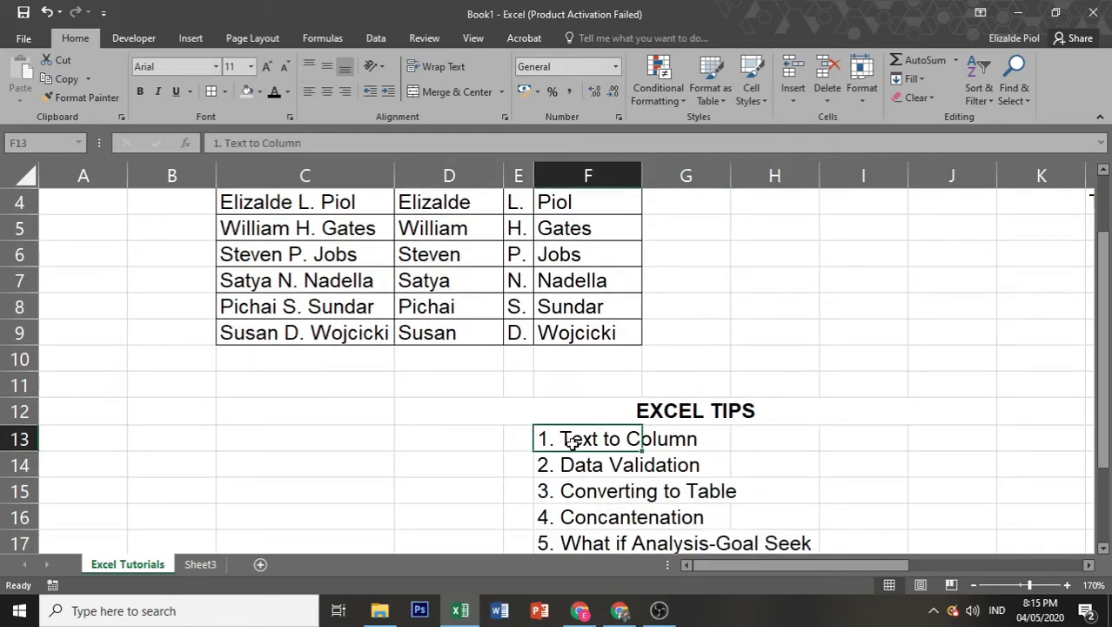
click(575, 464)
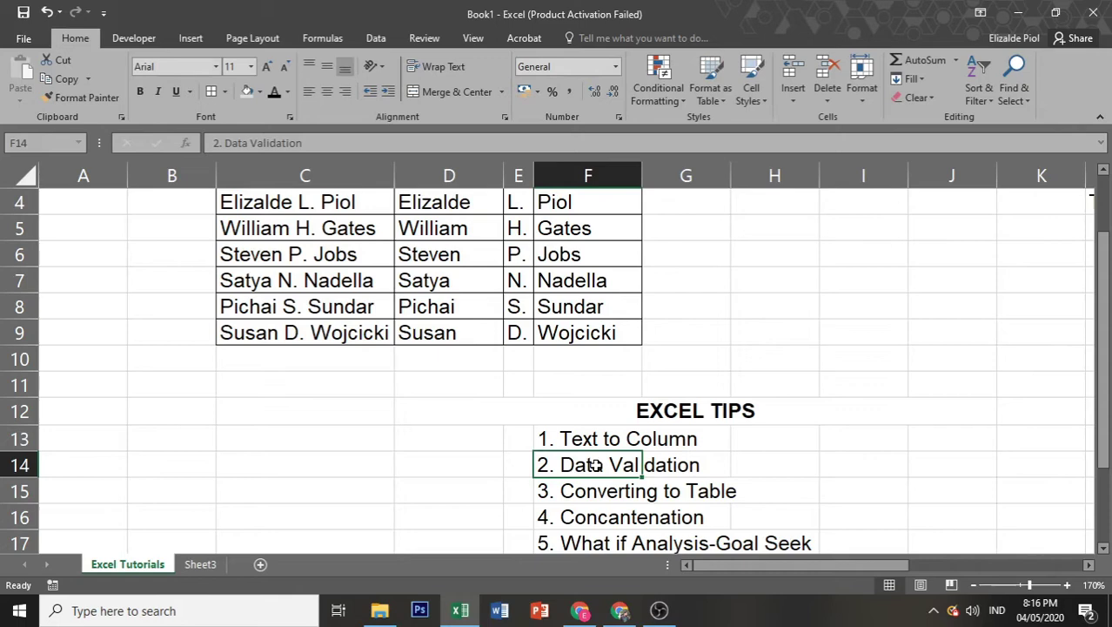
scroll(788, 344, up, 1)
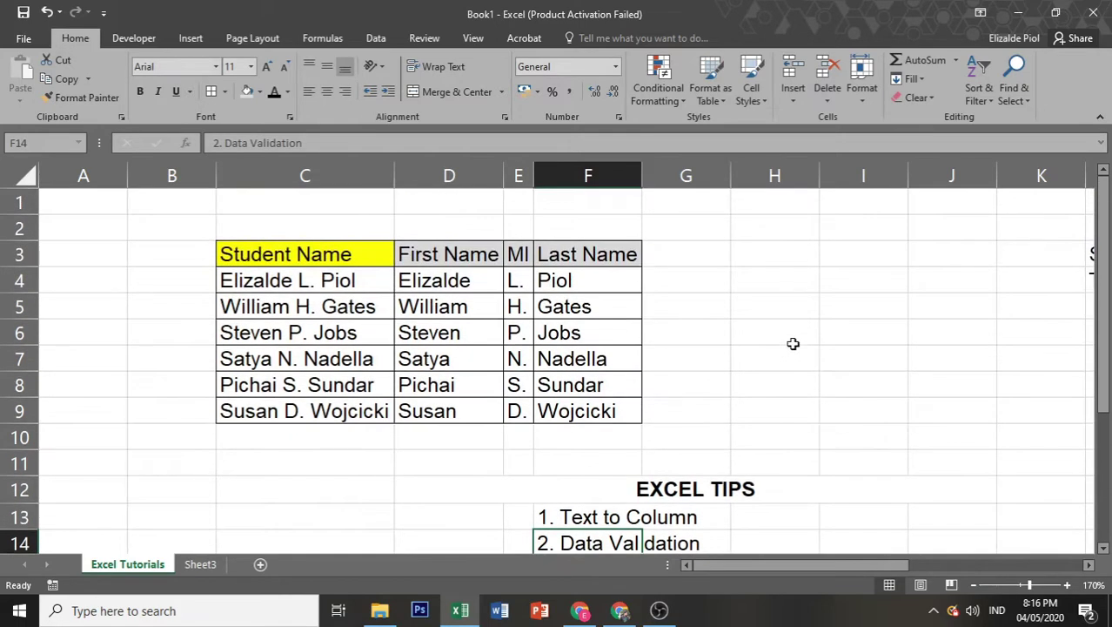
click(674, 255)
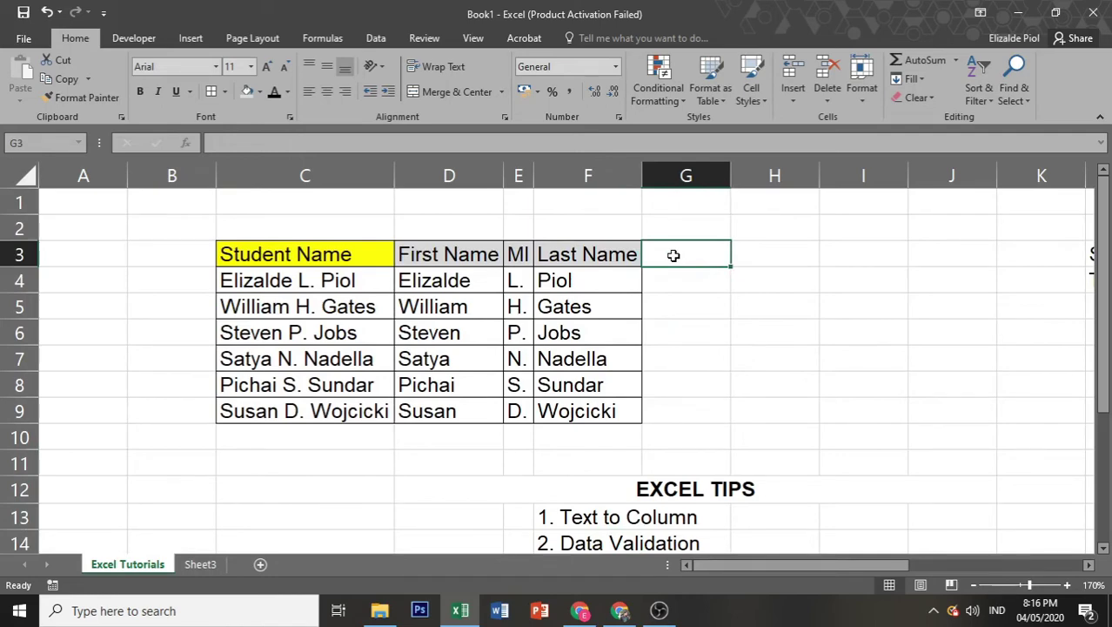
click(254, 279)
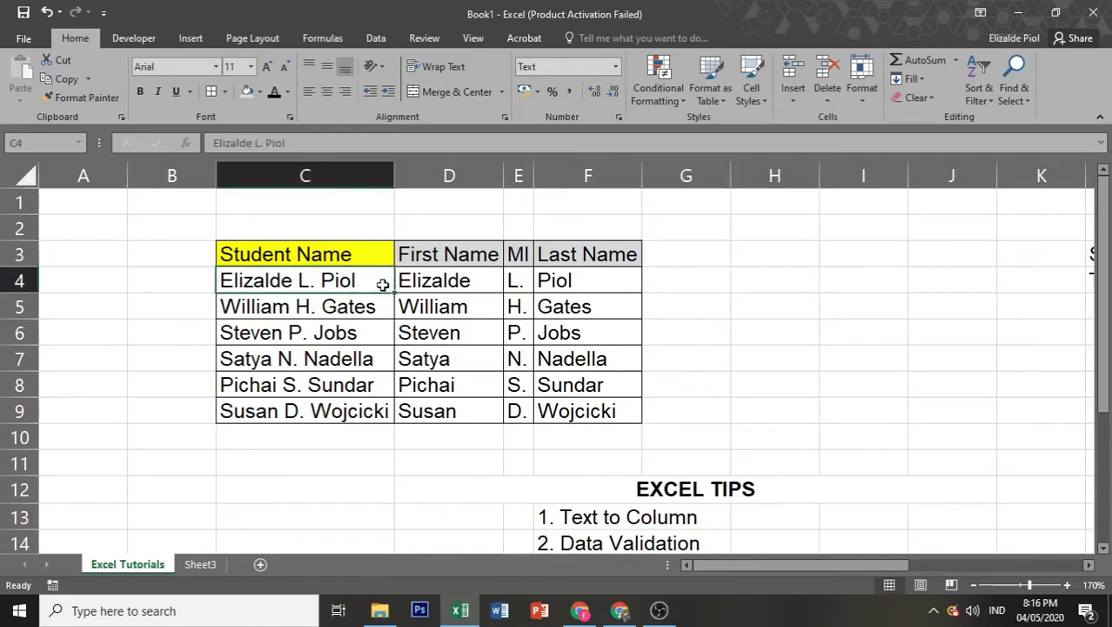
click(673, 272)
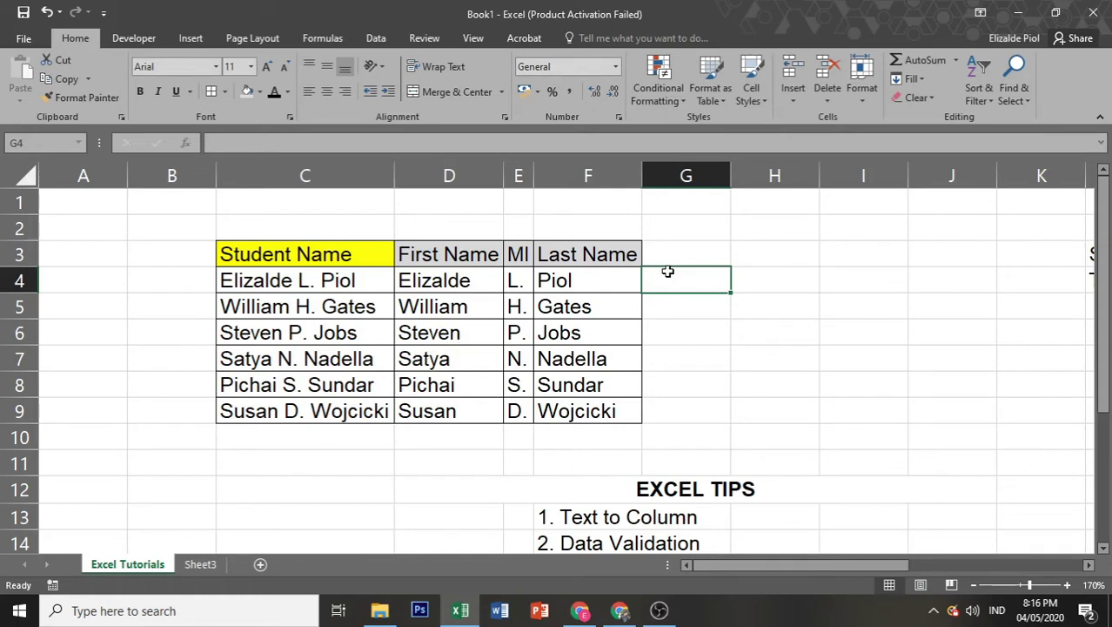
Step: Open the Data Validation dialog for cells G4:G9
drag(668, 272, 663, 420)
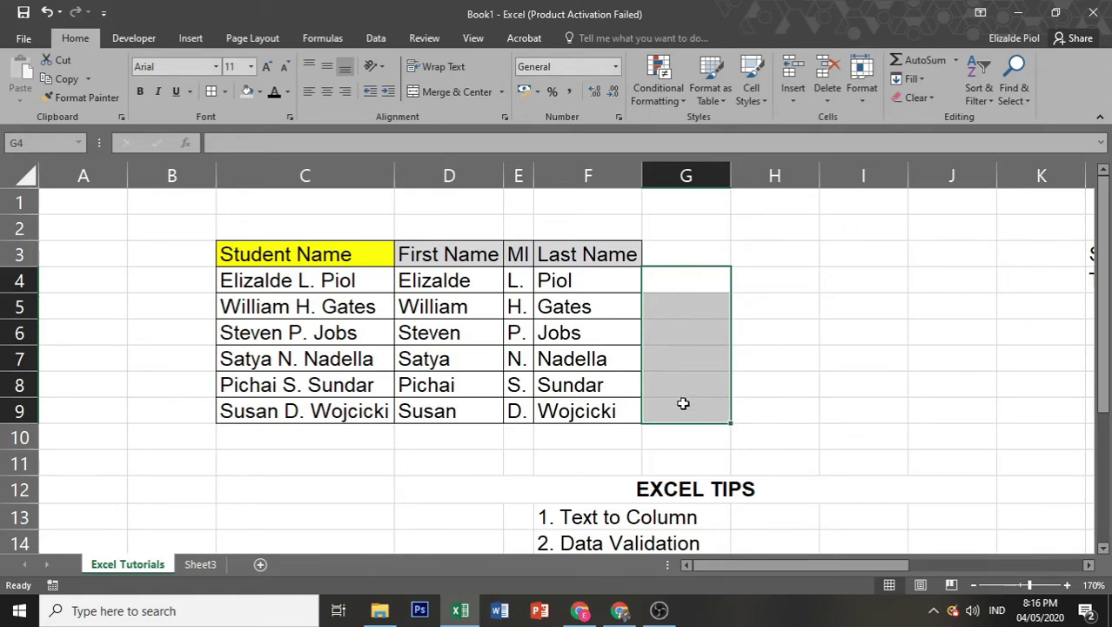
click(367, 39)
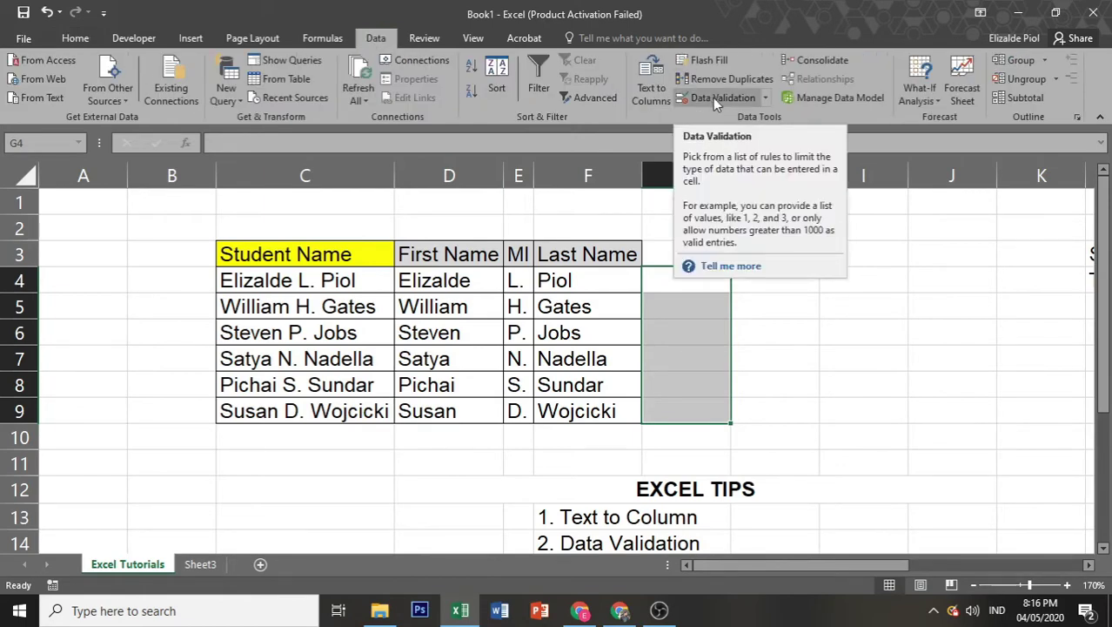
click(766, 99)
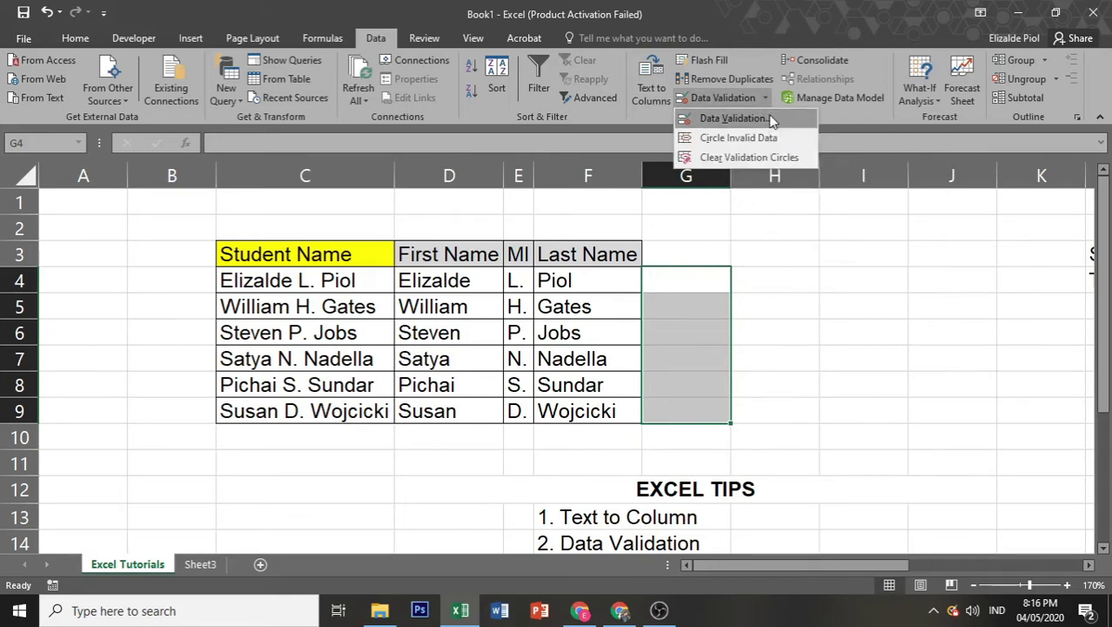
click(769, 117)
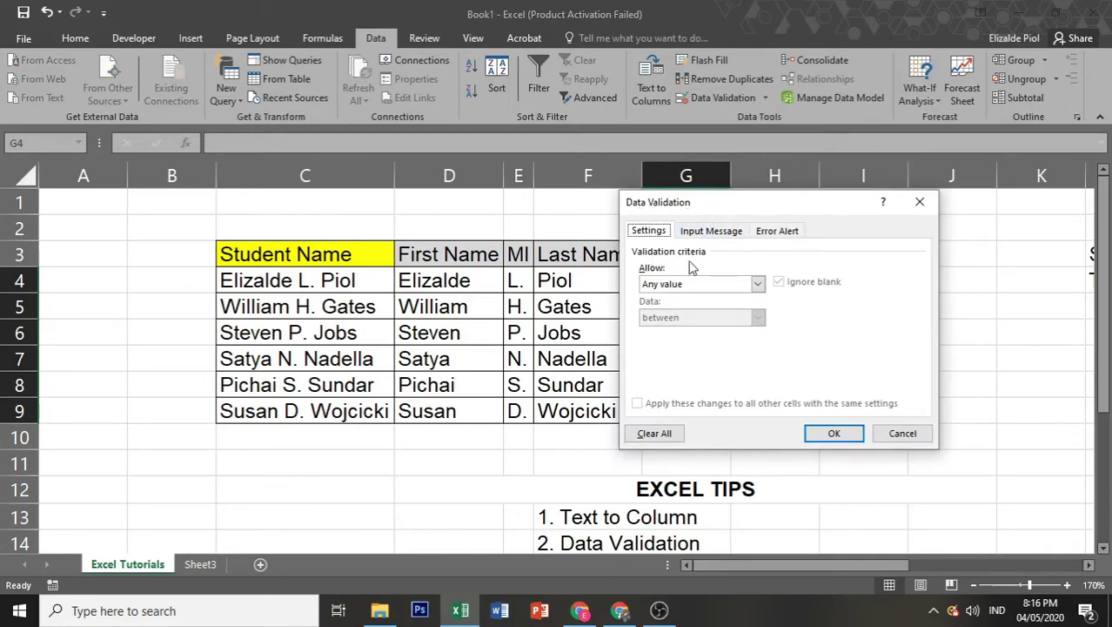
Step: Set validation to allow a List with source 'Section A, Section B, Section C, Section D'
click(758, 284)
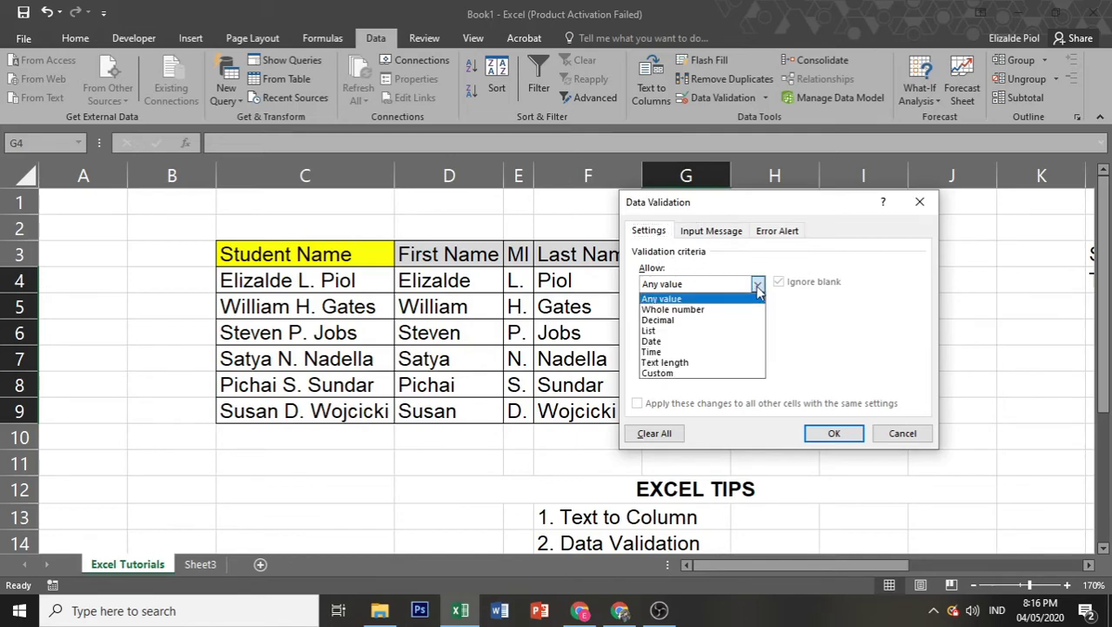
click(715, 338)
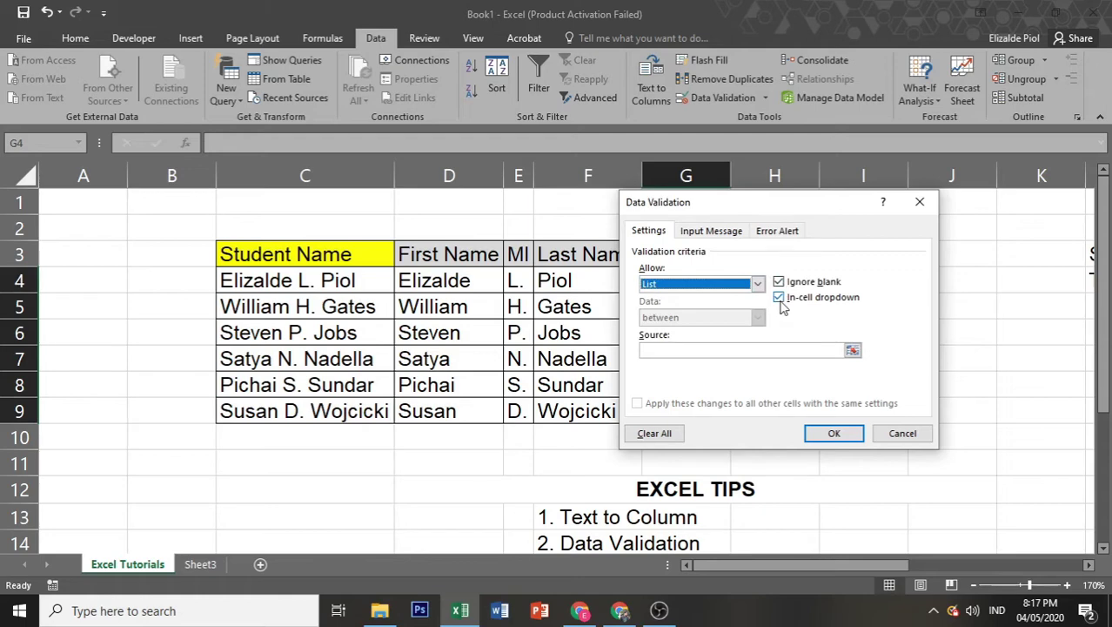
click(772, 352)
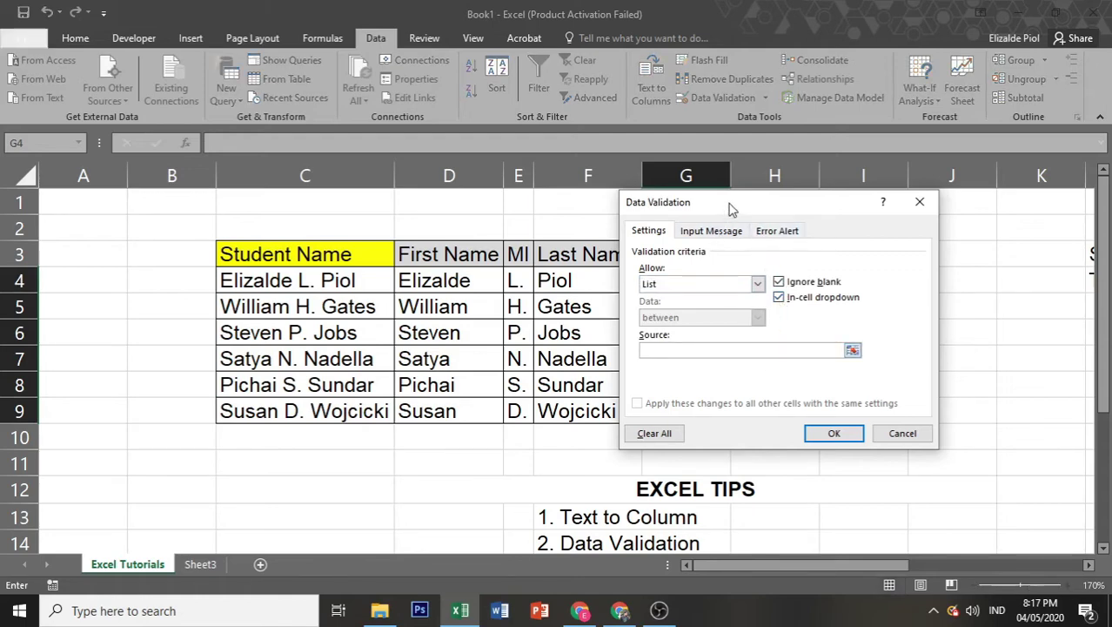
drag(731, 209, 895, 243)
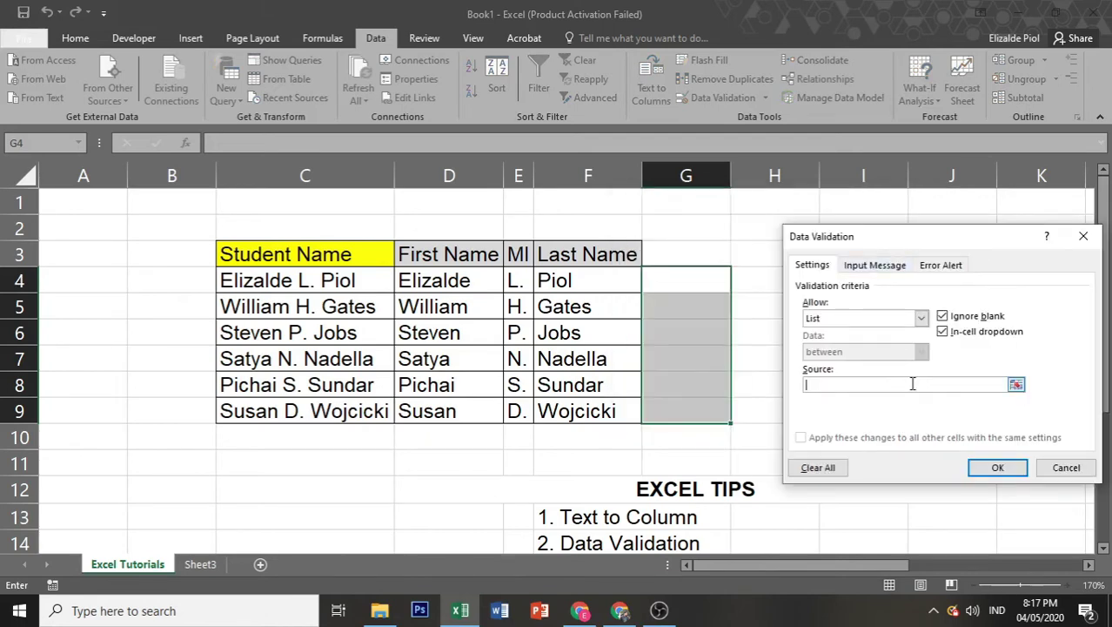
text(Section A, Section B, Section C, Section D)
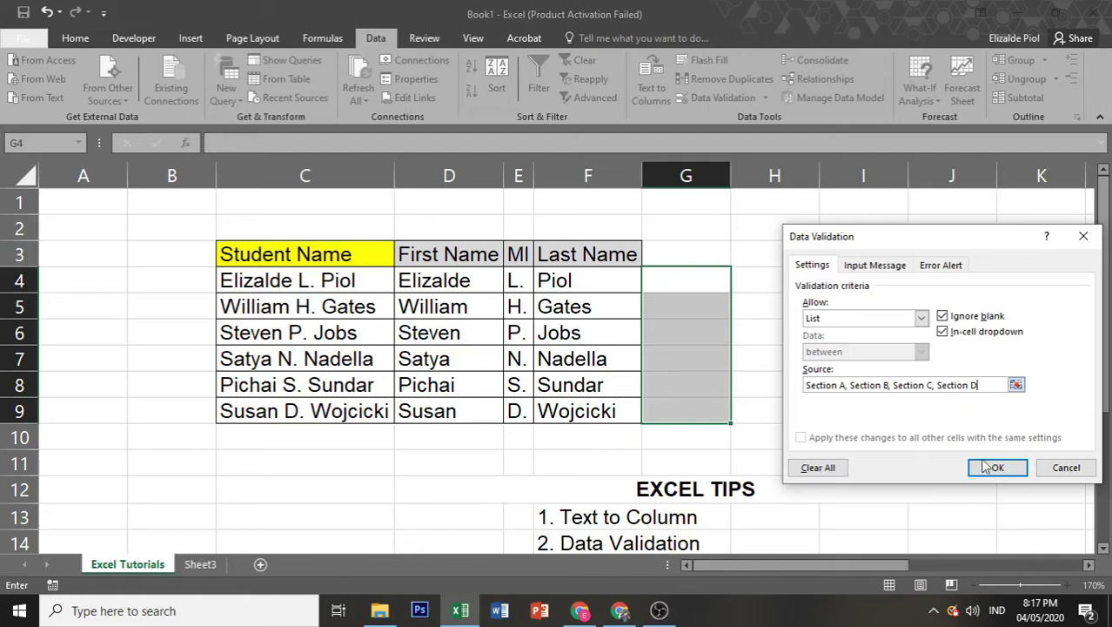
Step: Confirm the section list rule and enter the heading 'Sector' in G3
click(987, 468)
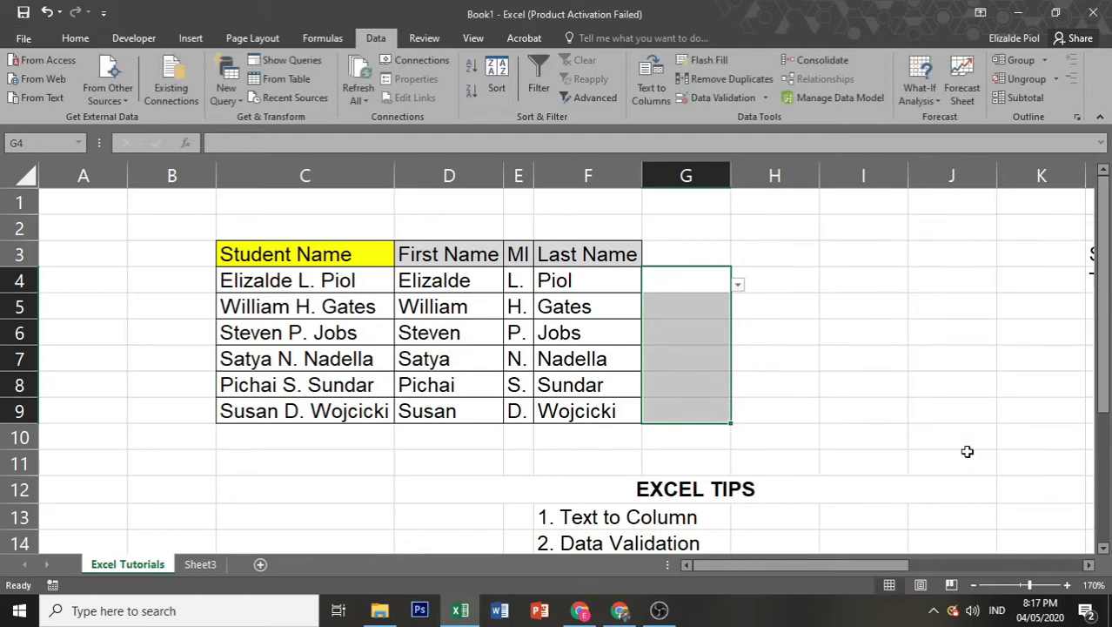
click(669, 255)
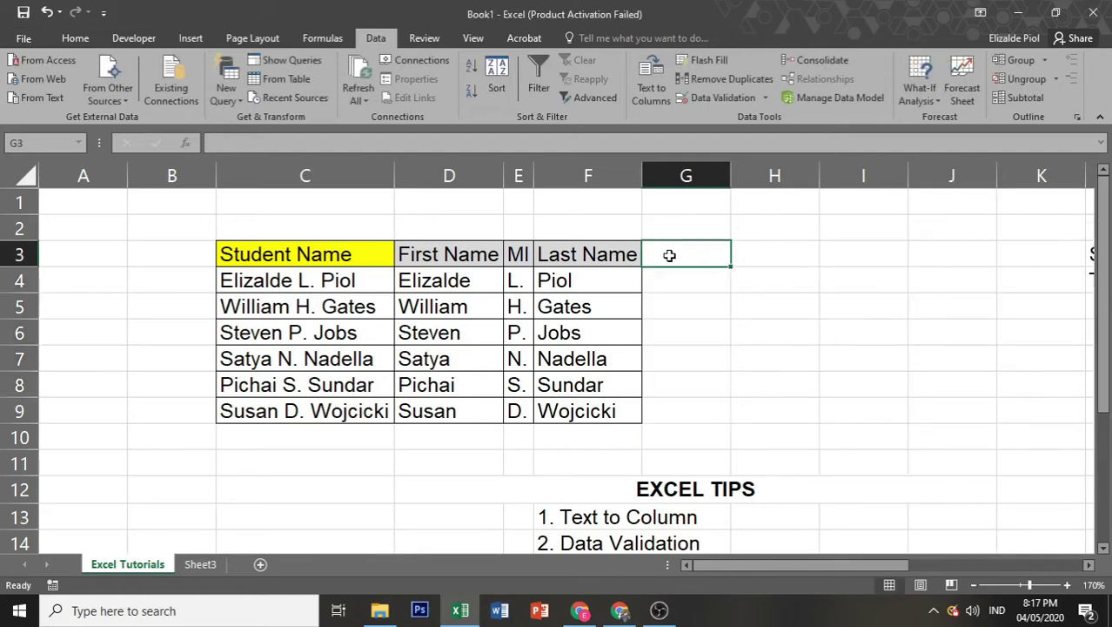
text(Sector)
key(Return)
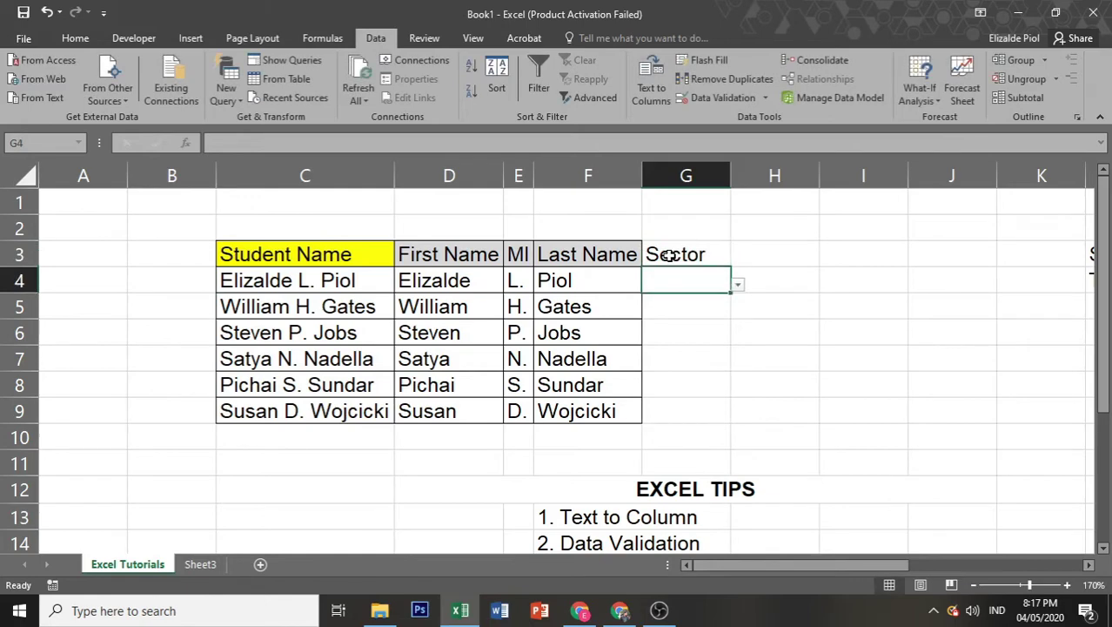
Step: Choose sections A, B, A, C, A, C from the dropdowns in G4:G9
click(737, 285)
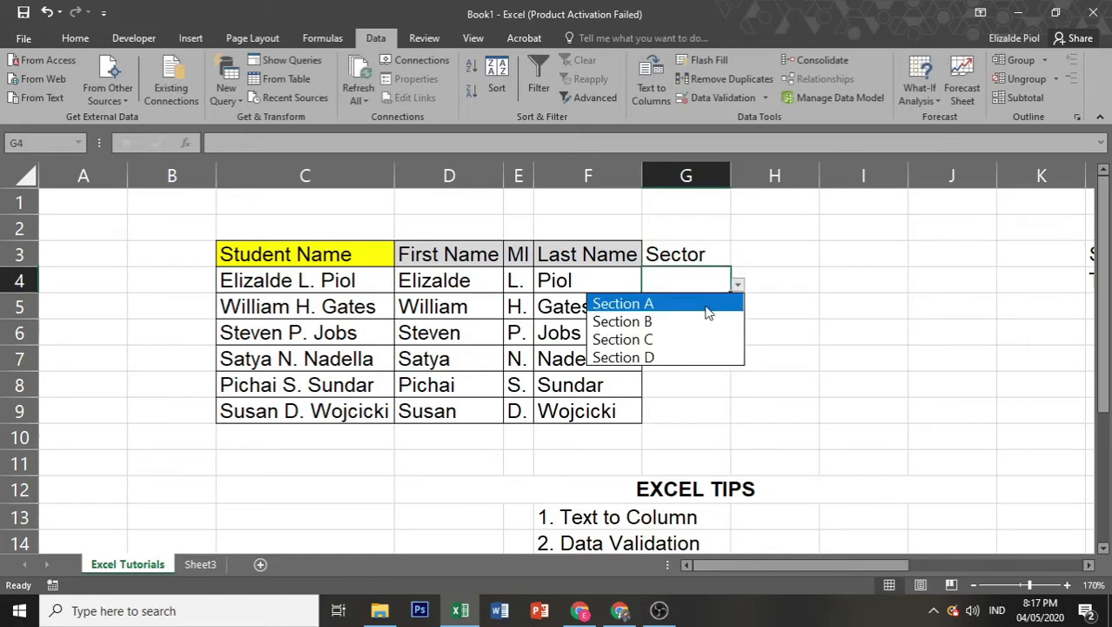
click(709, 305)
click(708, 303)
click(737, 310)
click(720, 348)
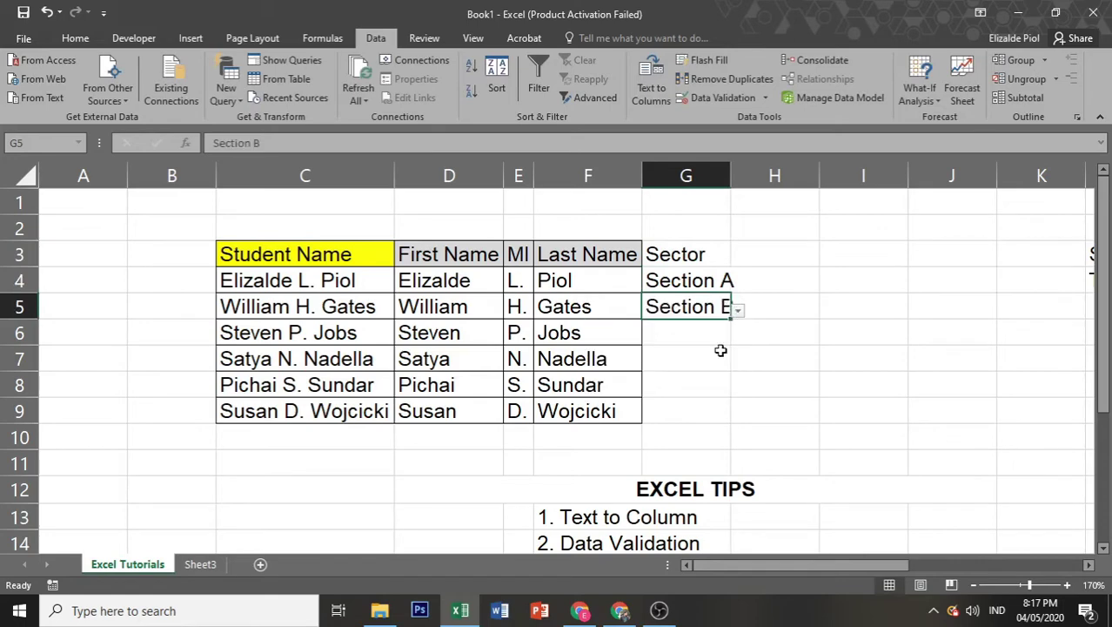
click(720, 333)
click(737, 337)
click(716, 355)
click(712, 358)
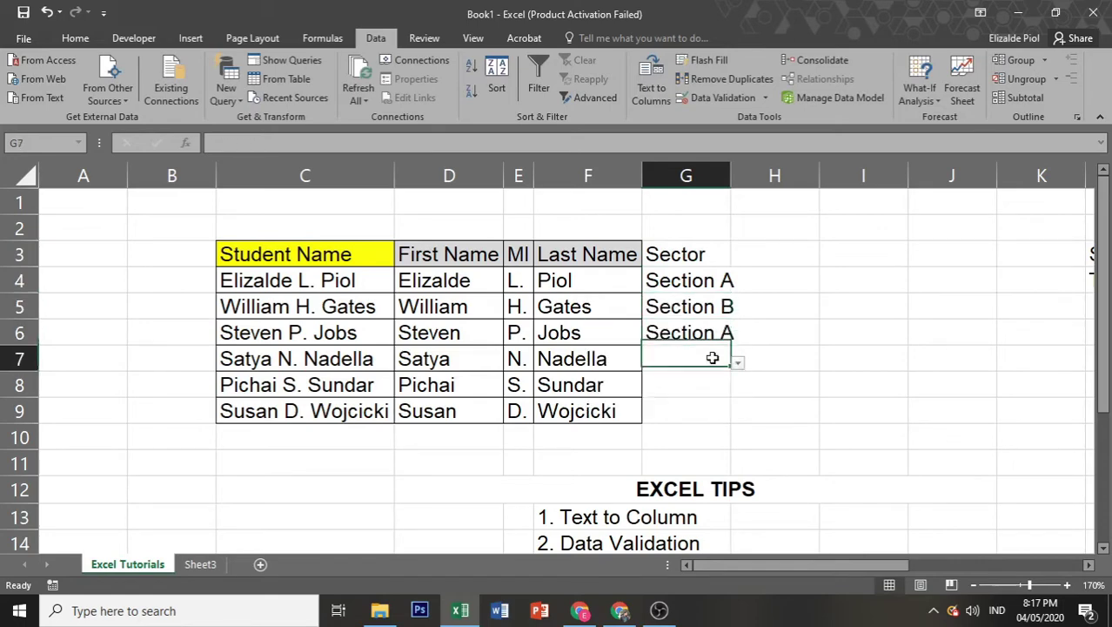
click(737, 362)
click(683, 415)
click(729, 387)
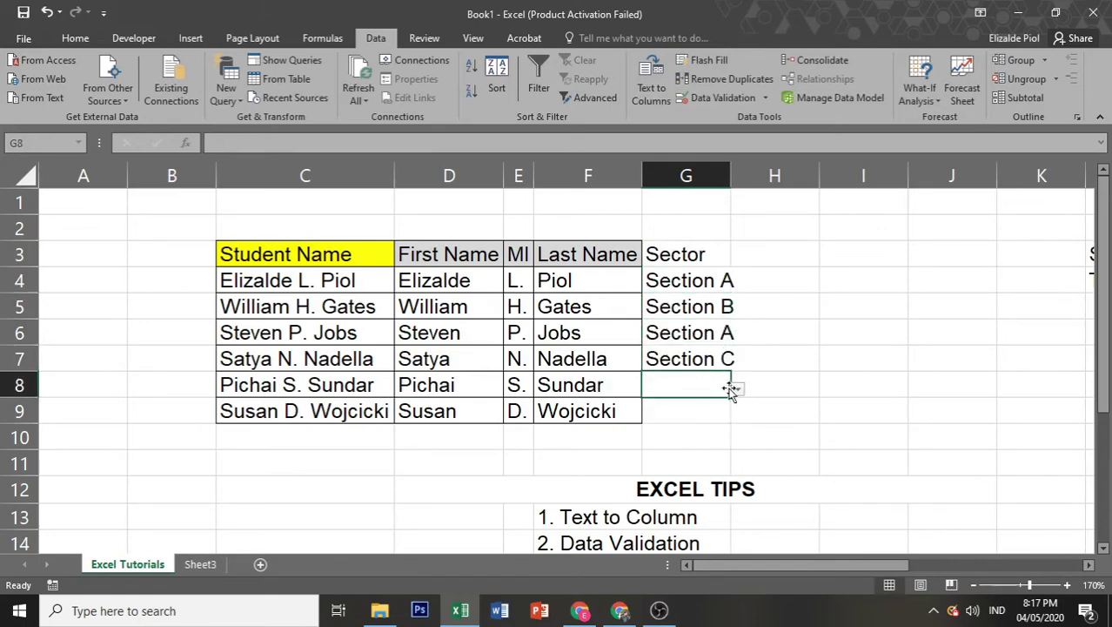
click(737, 389)
click(715, 408)
click(719, 416)
click(737, 417)
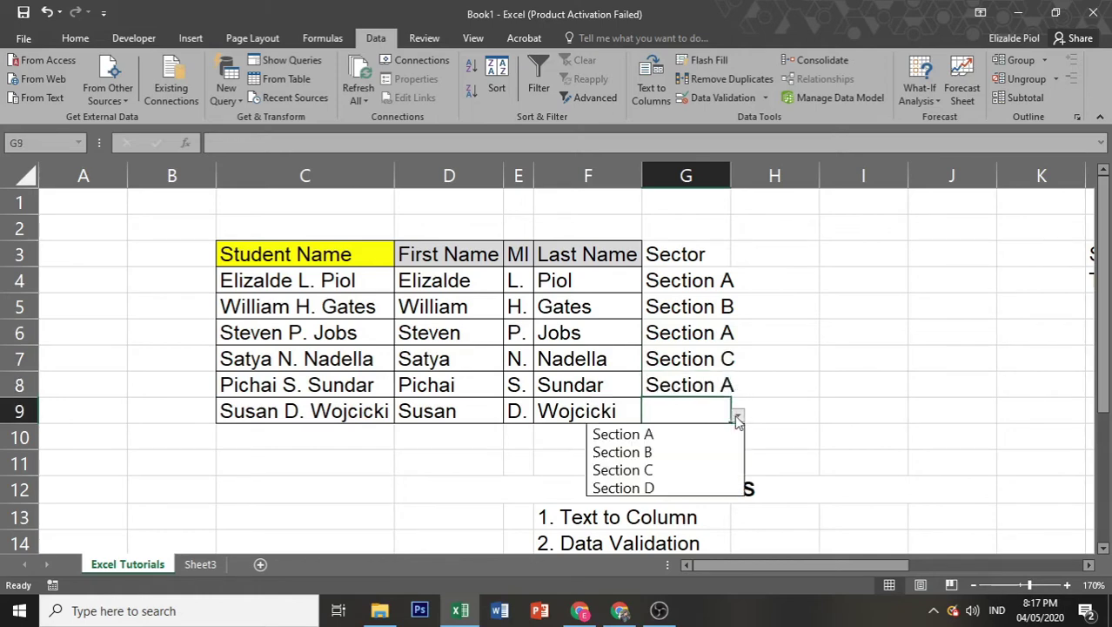
click(688, 468)
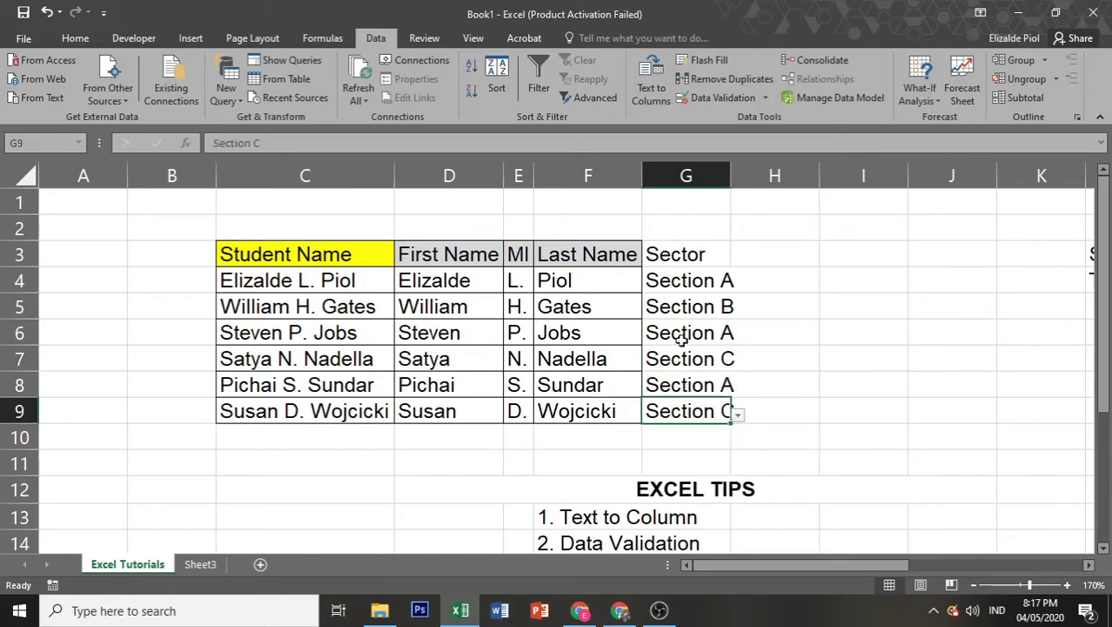
Step: Autofit column G and add All Borders to the Sector cells G3:G9
double_click(730, 167)
click(781, 306)
click(683, 253)
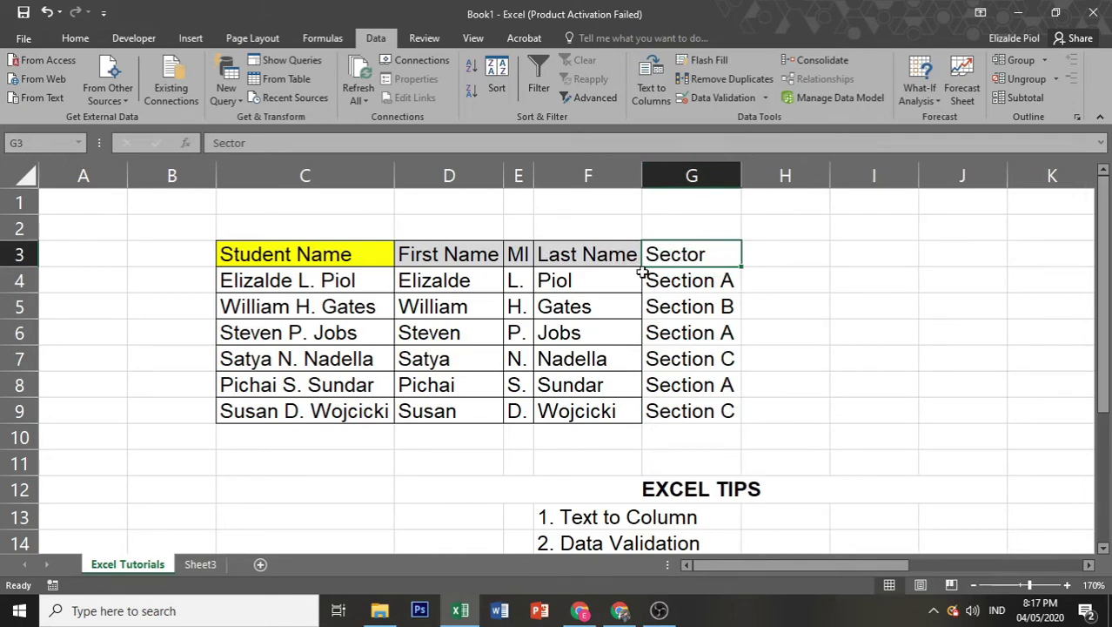
click(75, 38)
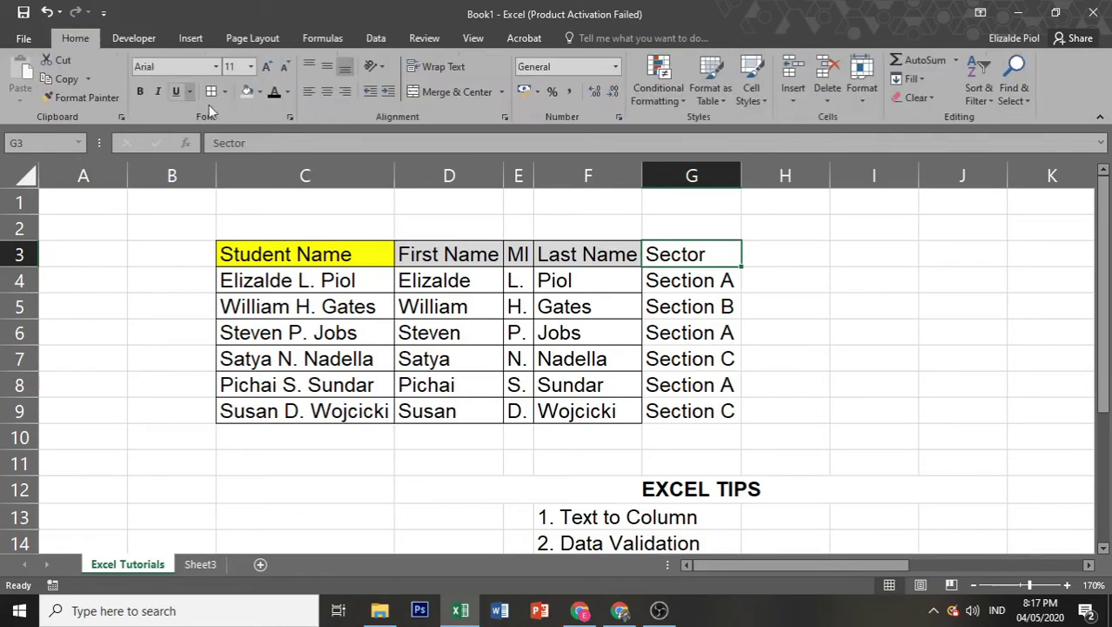
click(758, 327)
drag(662, 252, 679, 413)
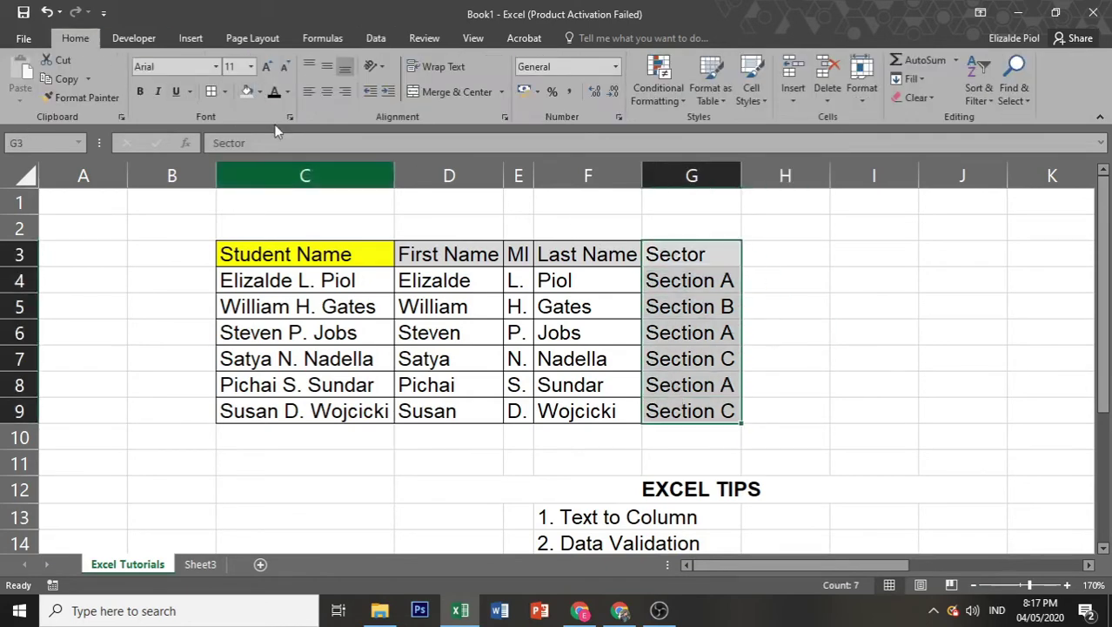
click(211, 91)
click(859, 380)
scroll(859, 374, down, 1)
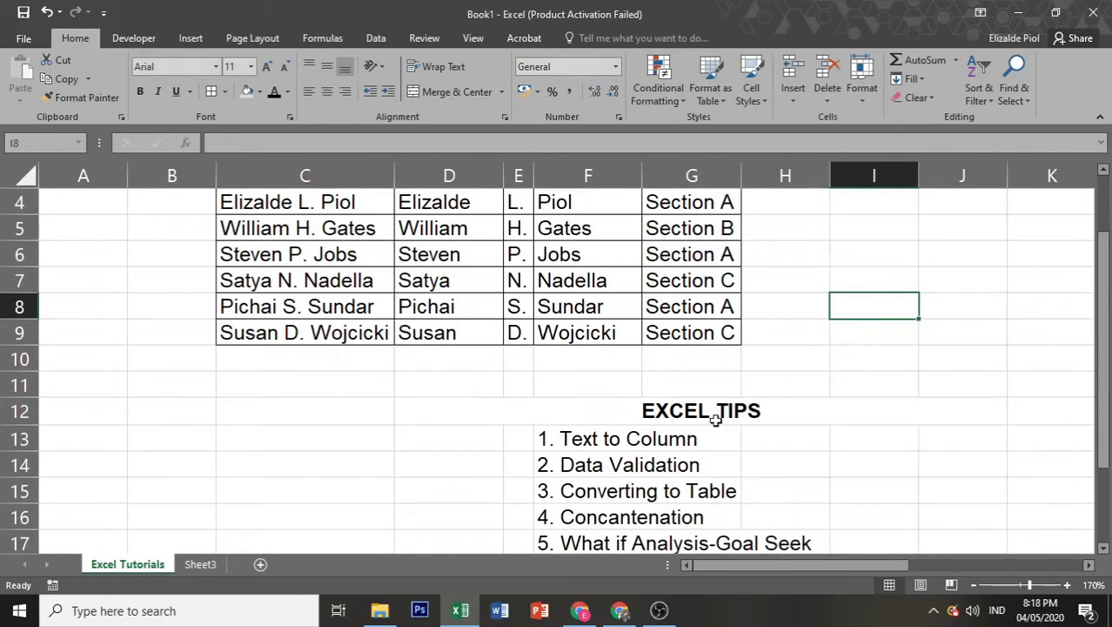
click(592, 490)
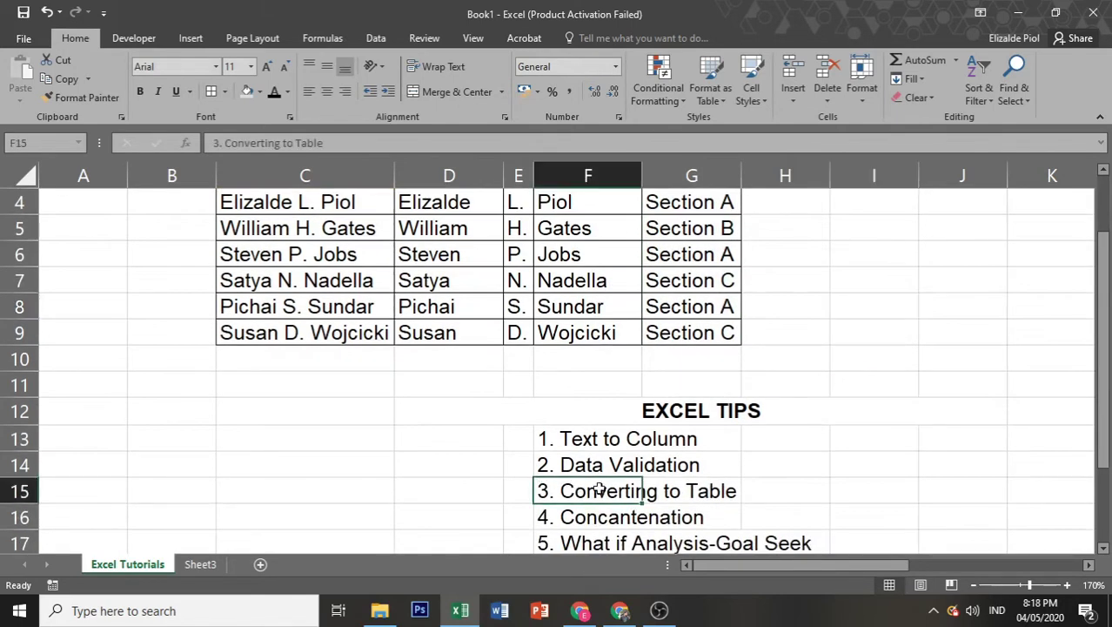
scroll(409, 383, up, 1)
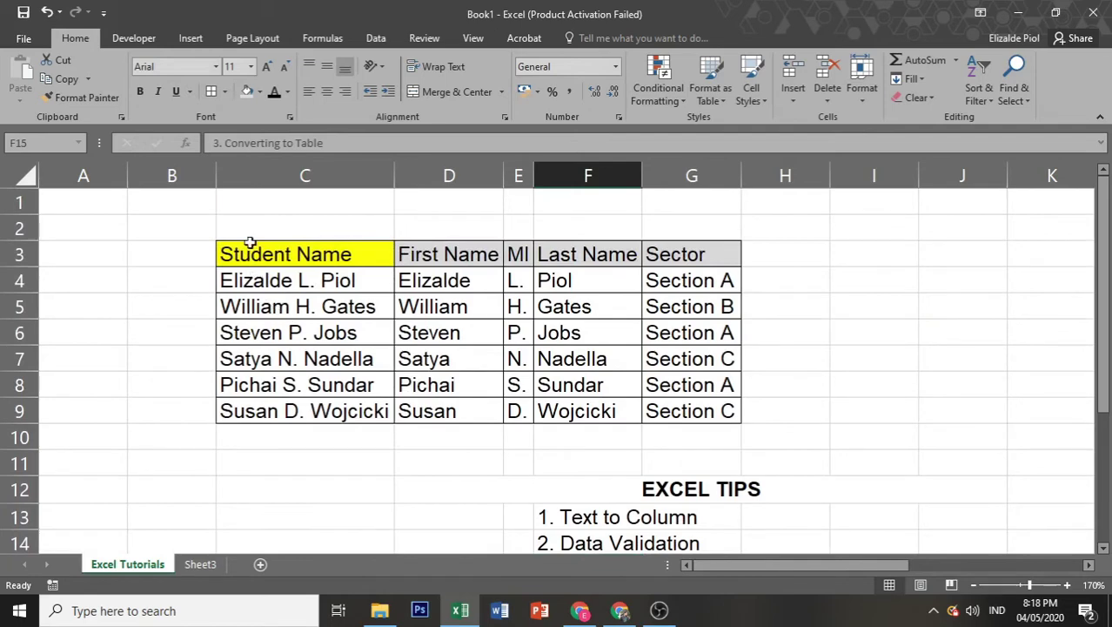
Step: Convert C3:G9 into a formatted table with headers using Ctrl+T
drag(249, 243, 687, 411)
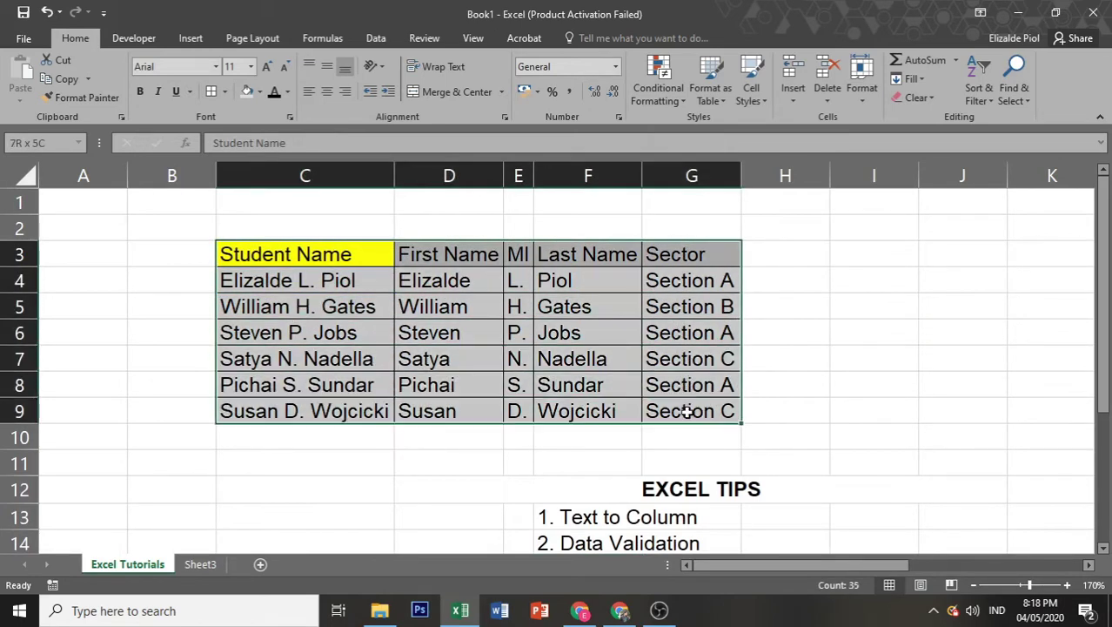
click(874, 383)
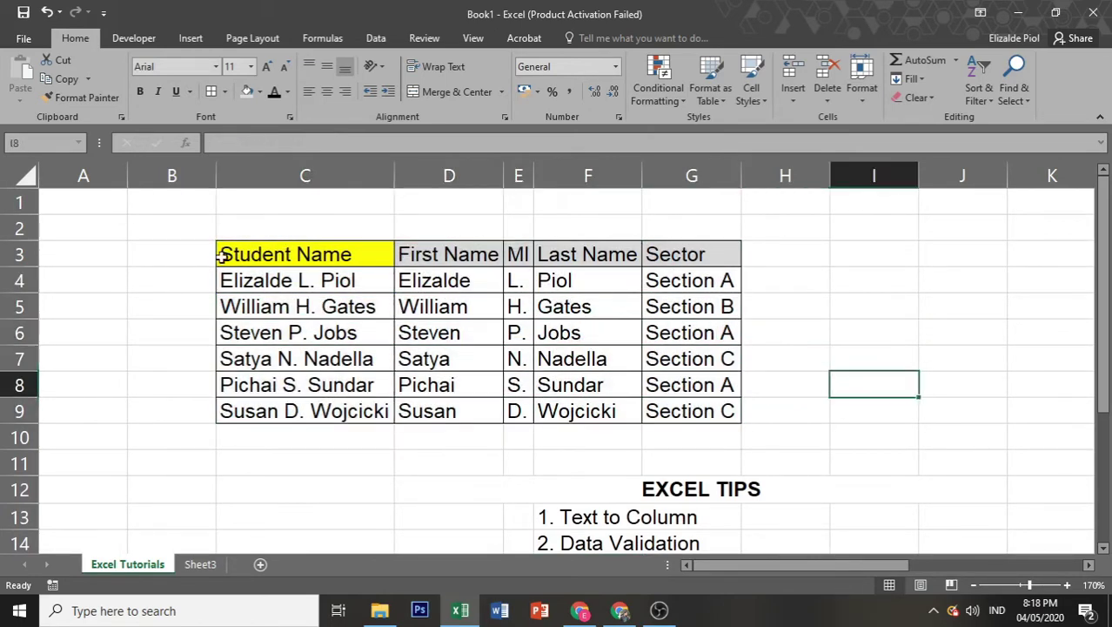
drag(224, 255, 684, 402)
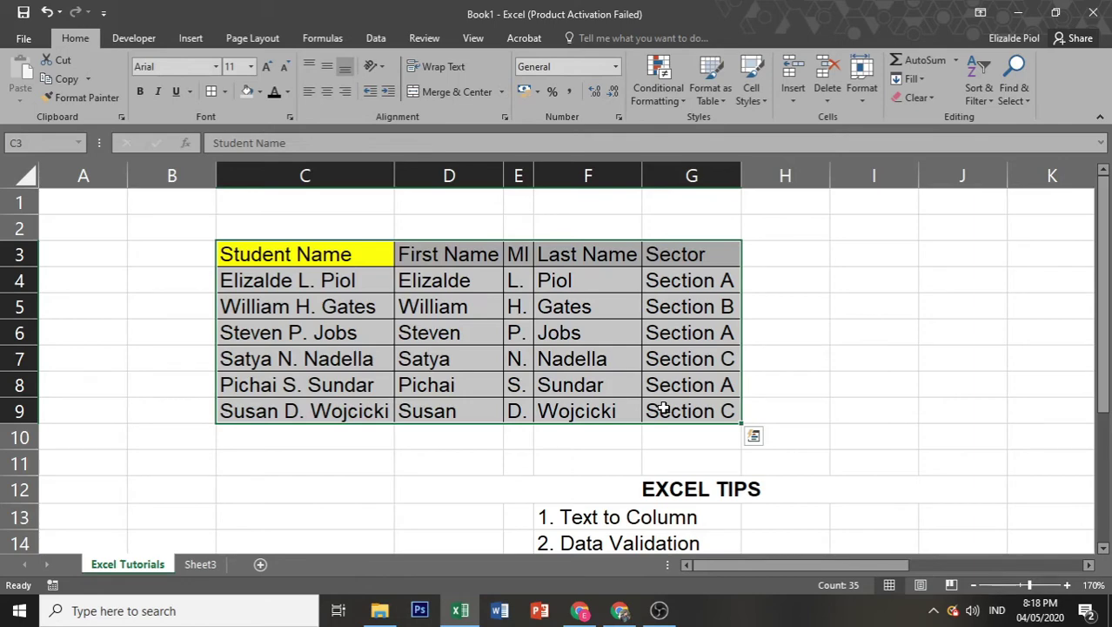
key(ctrl+t)
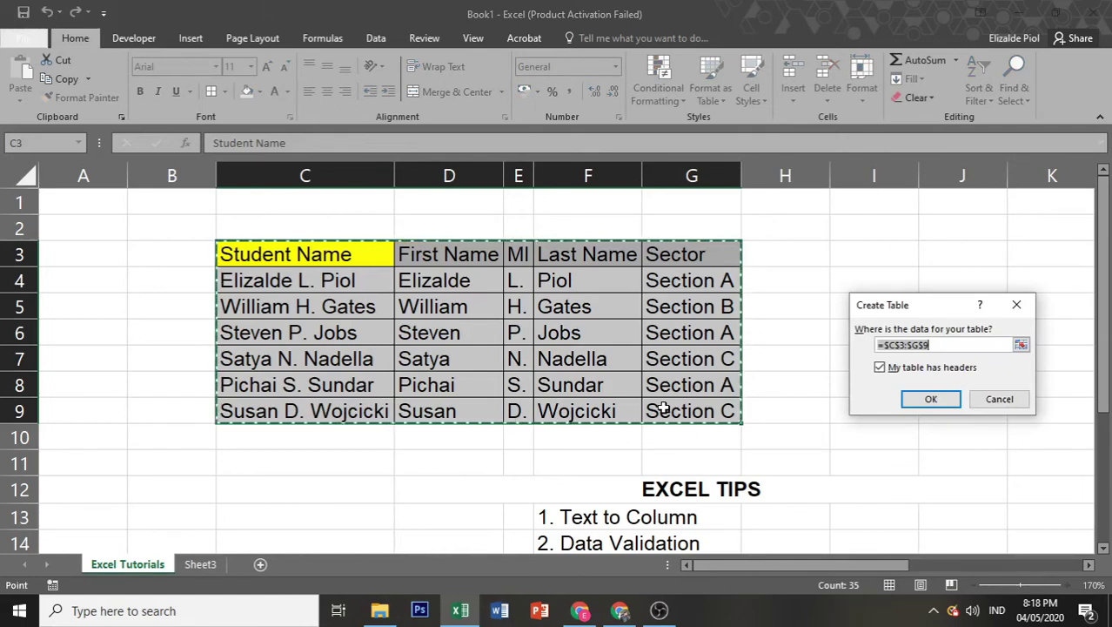
click(925, 400)
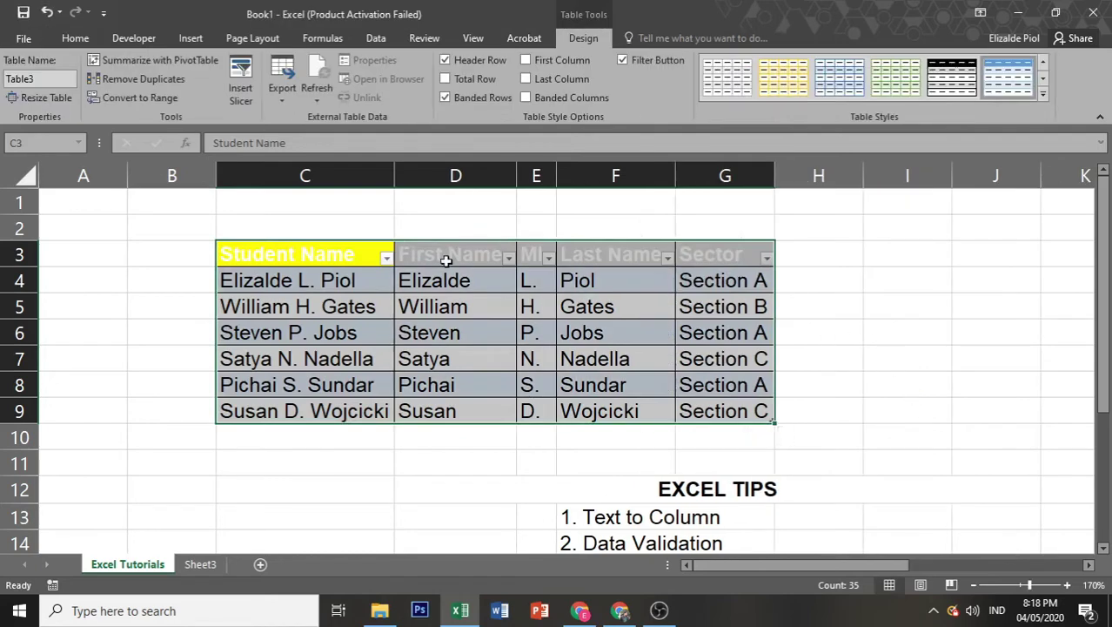
drag(253, 256, 758, 255)
click(75, 40)
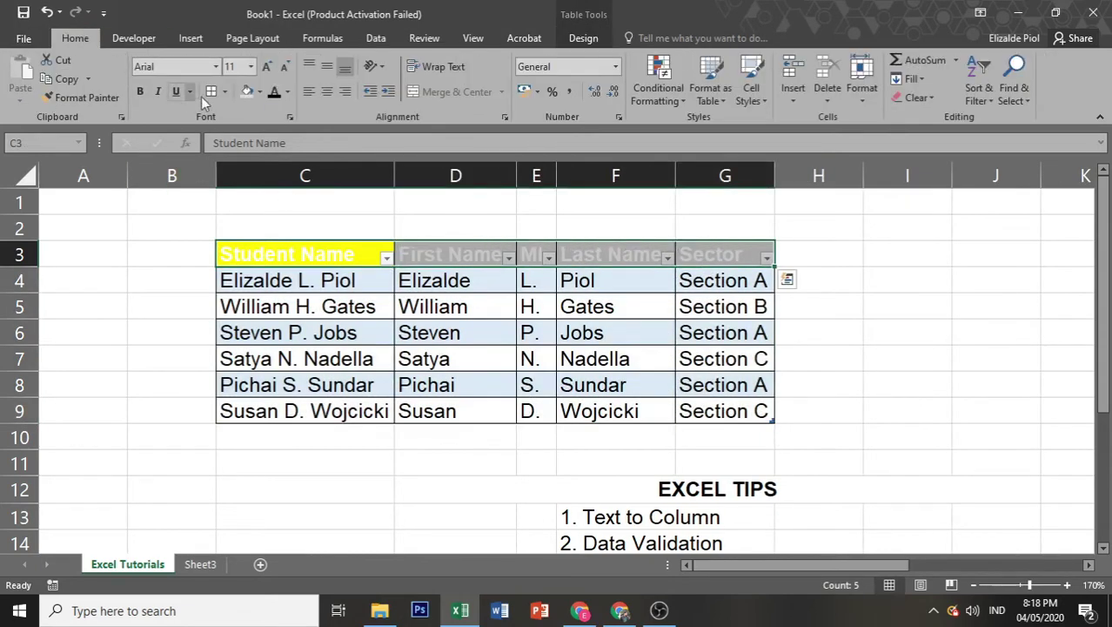
click(818, 280)
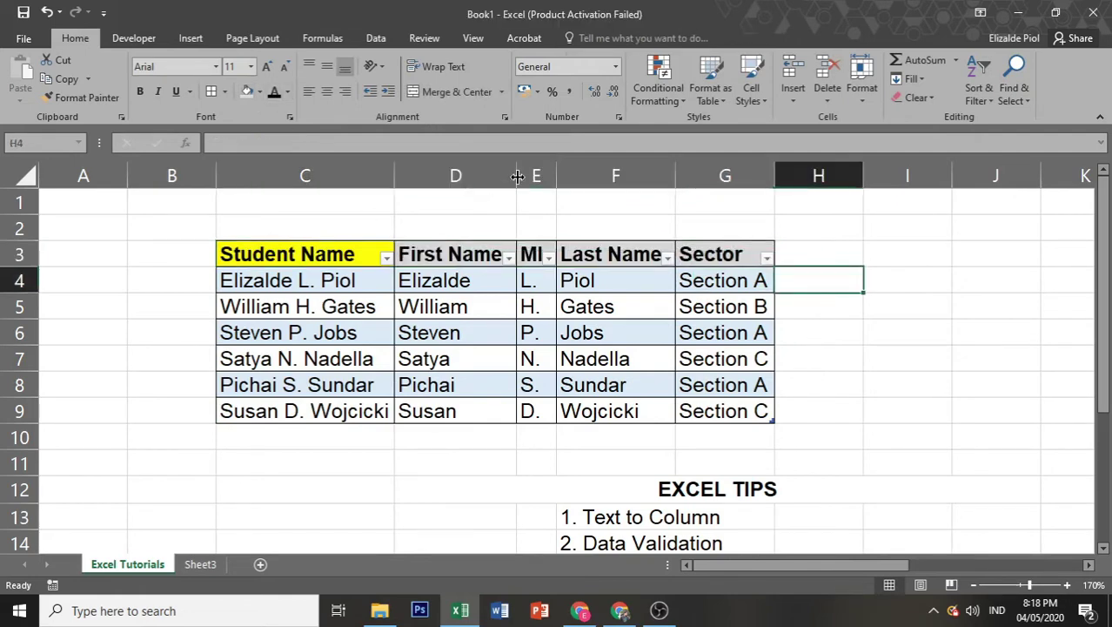
Step: Widen the First Name and Last Name columns and check the Sector dropdown entries
drag(516, 174, 531, 174)
drag(685, 168, 704, 193)
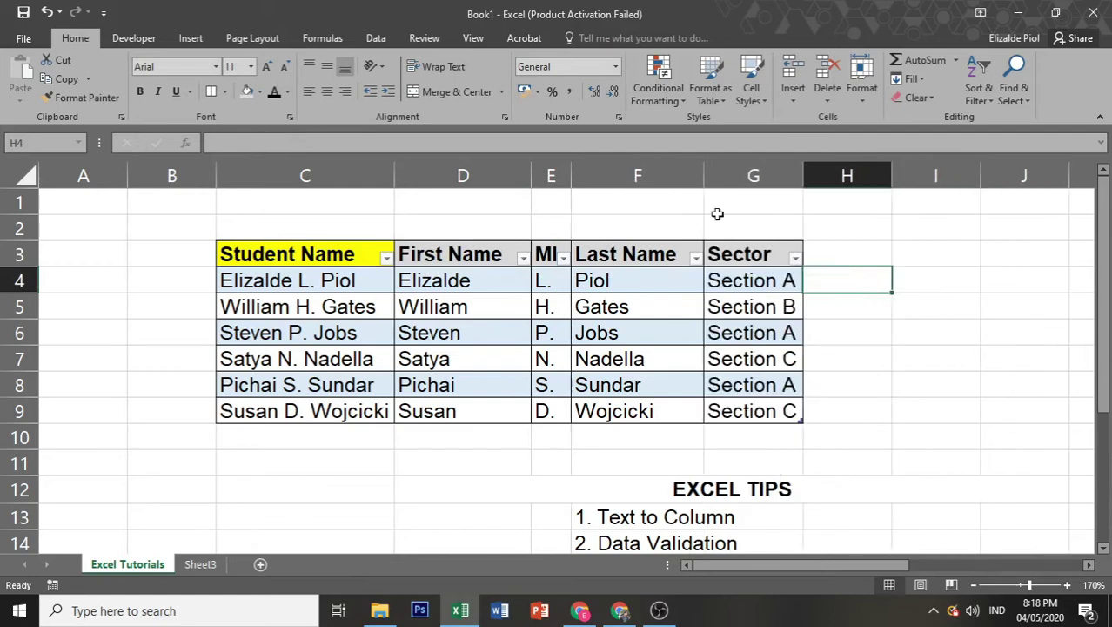
click(803, 172)
click(833, 320)
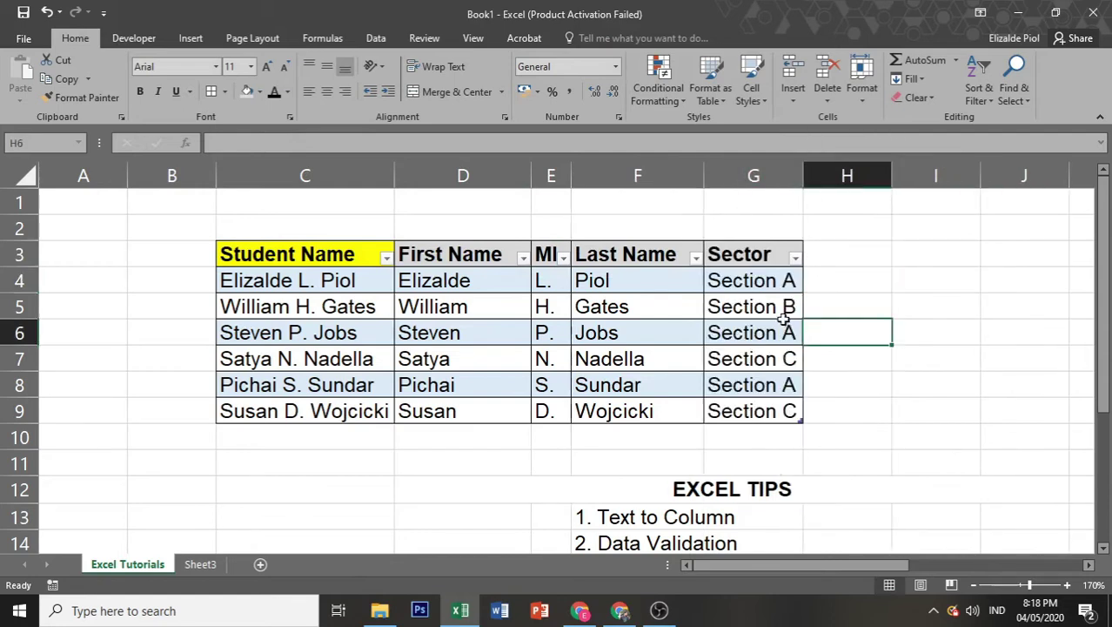
click(774, 287)
click(771, 313)
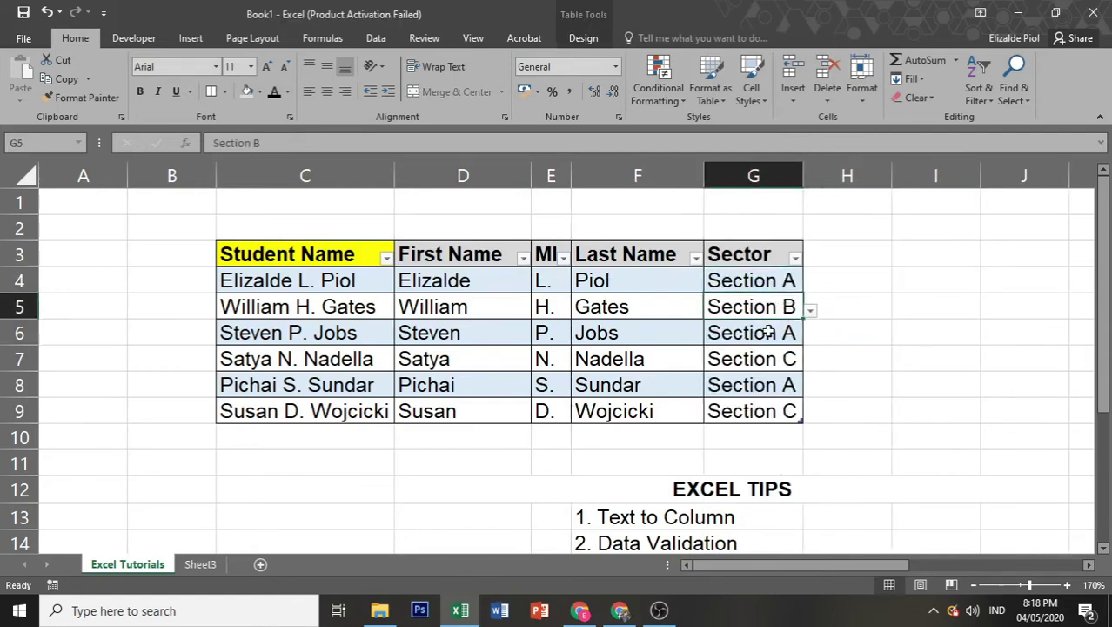
click(770, 331)
drag(771, 283, 798, 359)
click(866, 378)
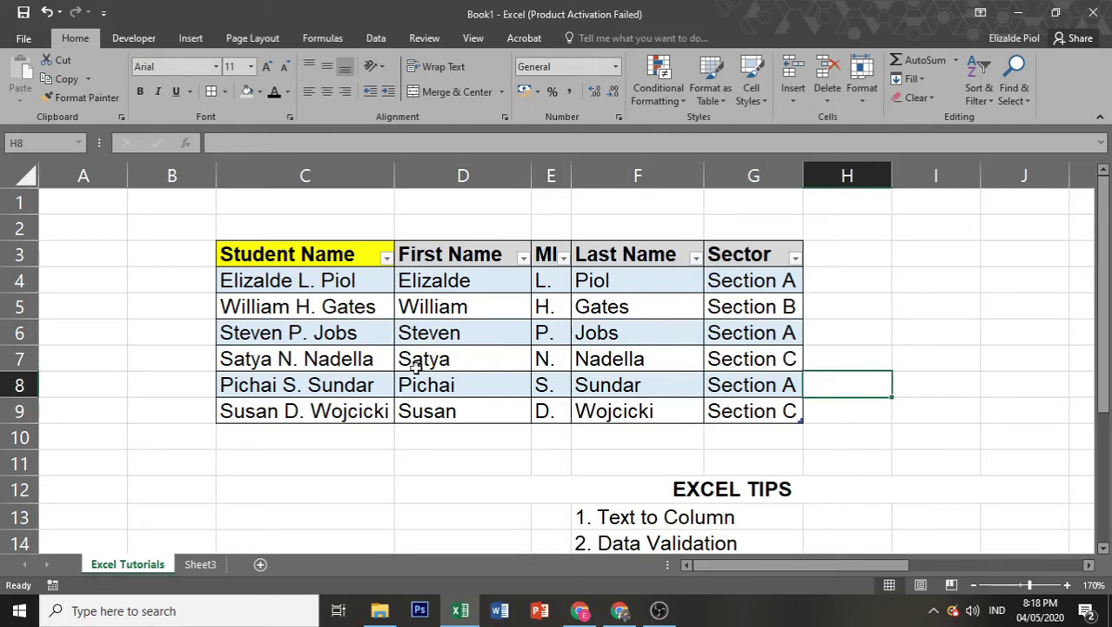
click(385, 258)
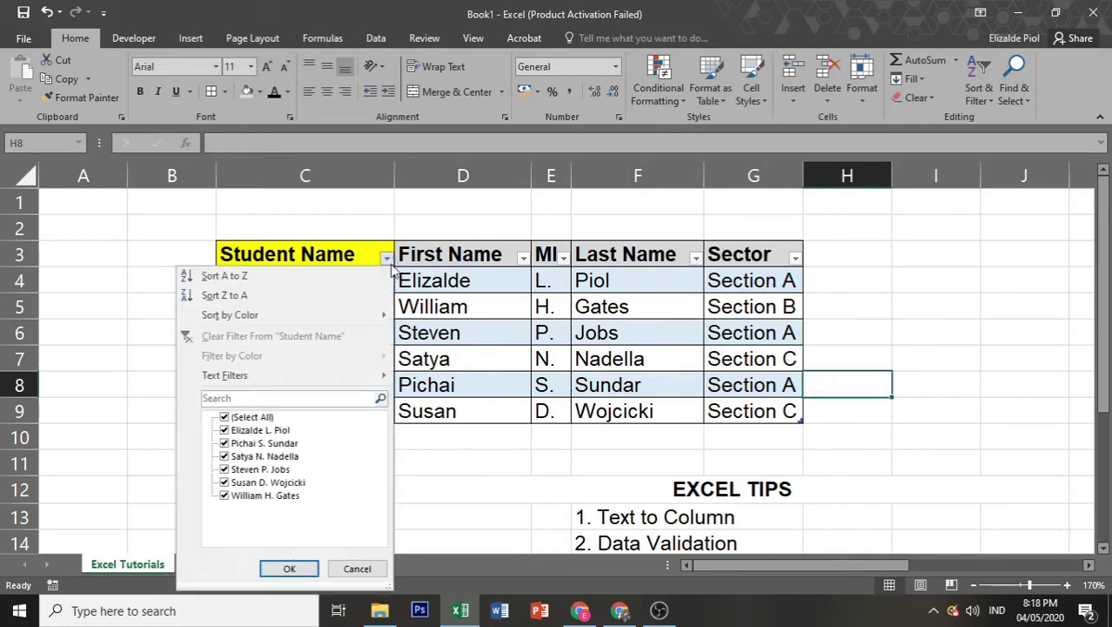
Step: Sort the student table alphabetically by Student Name, then by Last Name
click(328, 284)
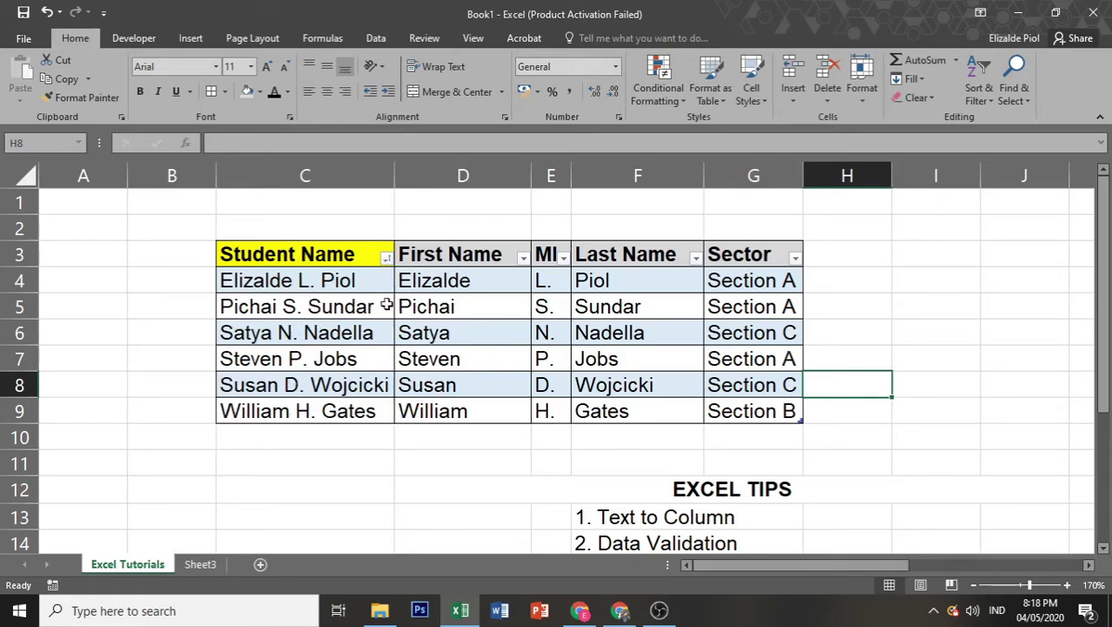
click(695, 259)
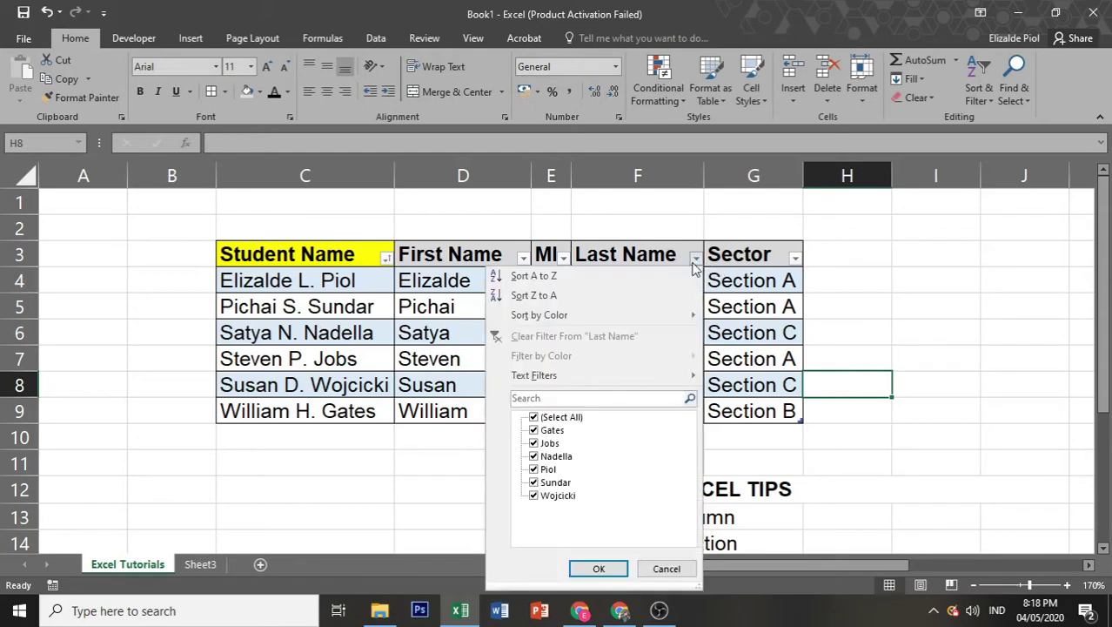
click(661, 275)
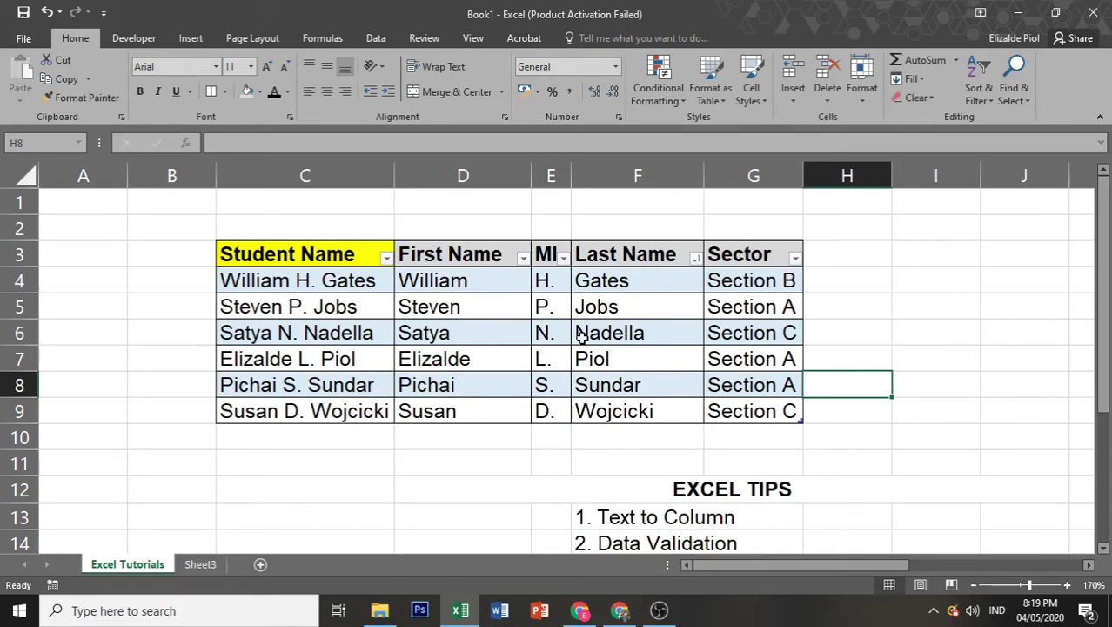
Step: Sort the table by Sector A to Z and highlight the Section A, B and C rows
click(795, 258)
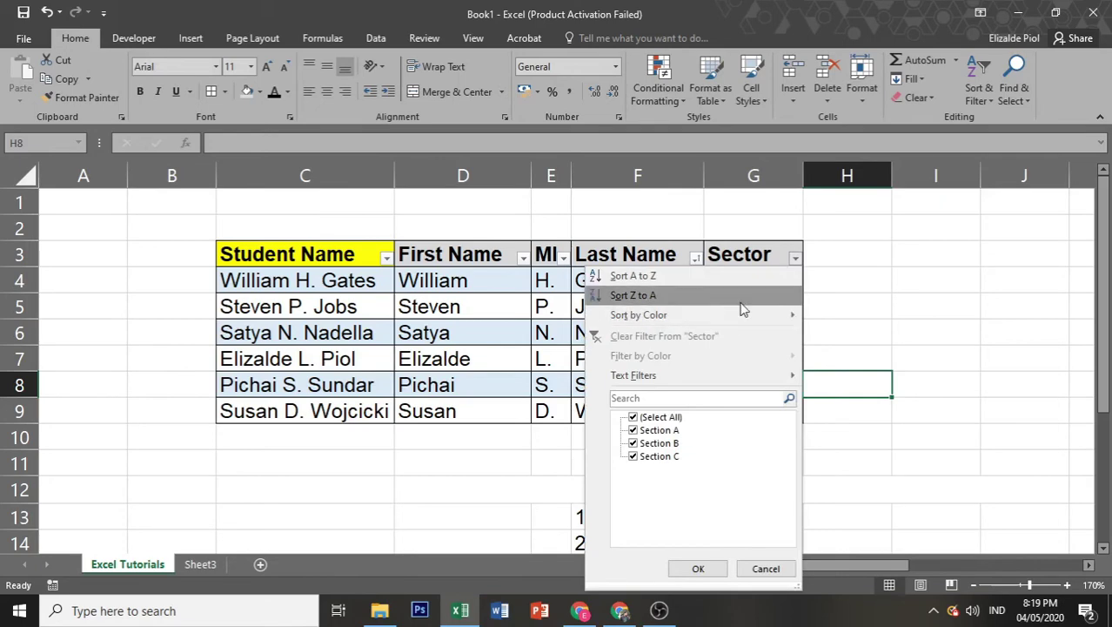
click(751, 278)
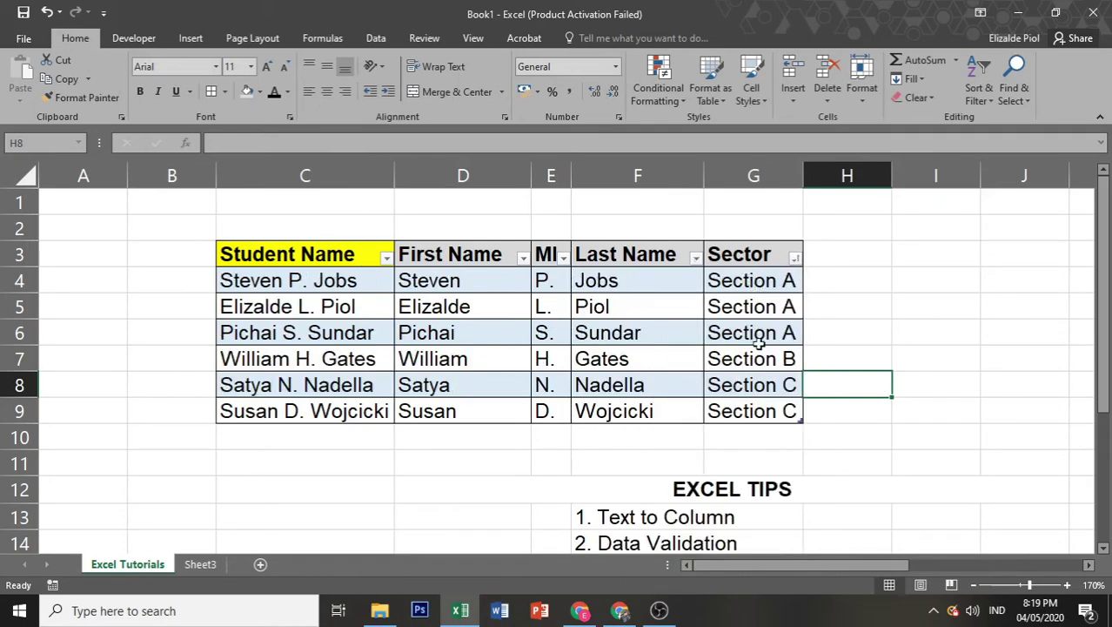
drag(774, 280, 292, 329)
drag(761, 359, 296, 359)
drag(753, 392, 336, 415)
Step: Set G4's sector to Section D and re-sort by Sector A to Z so it moves last
click(783, 282)
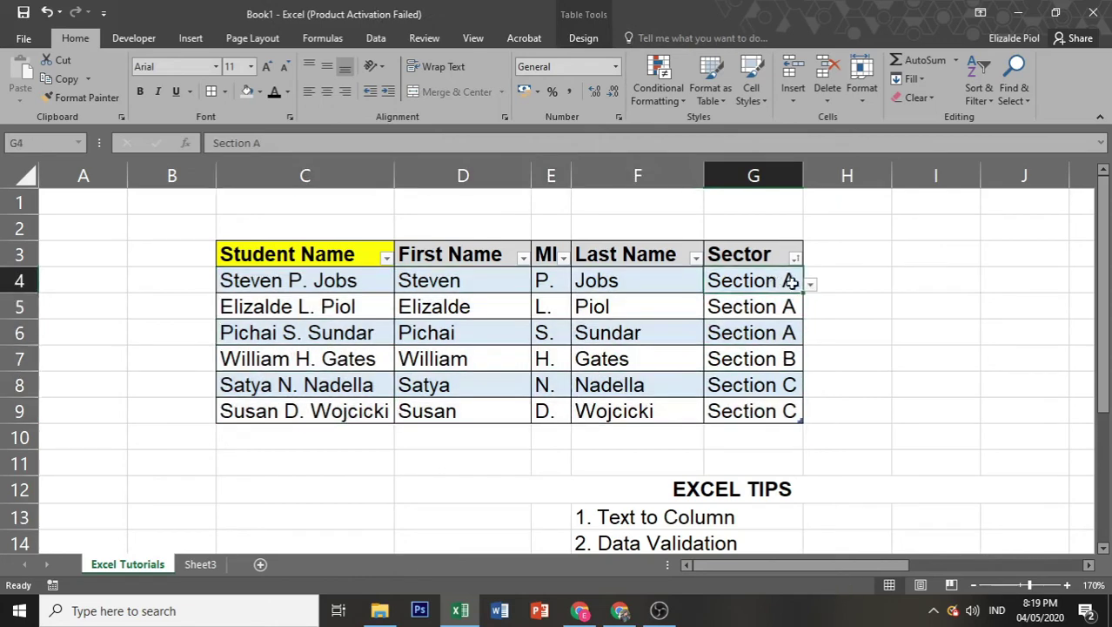
click(810, 285)
click(783, 357)
click(797, 258)
click(740, 275)
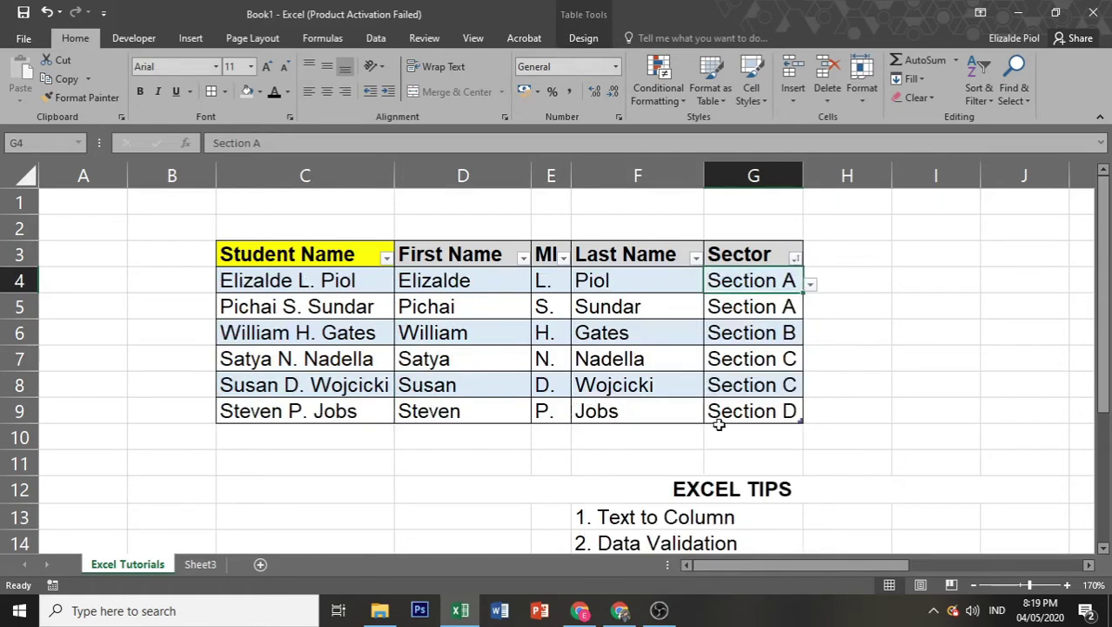
drag(783, 418, 330, 417)
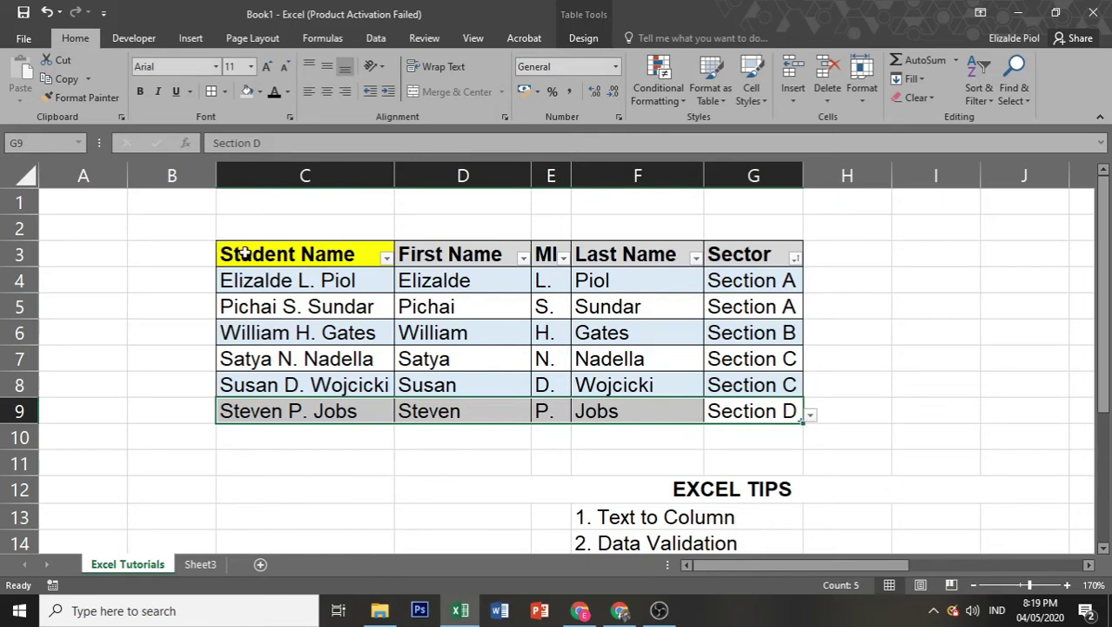
Step: Review the re-sorted table and the Student Name entries in C4 through C9
drag(245, 252, 753, 409)
scroll(747, 416, down, 2)
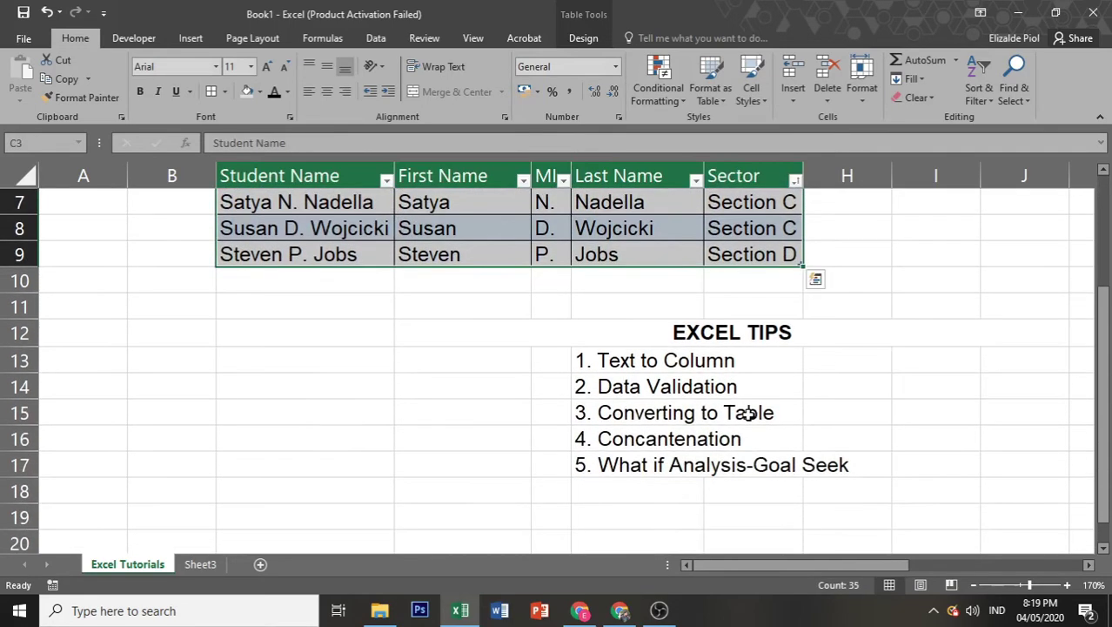
click(660, 437)
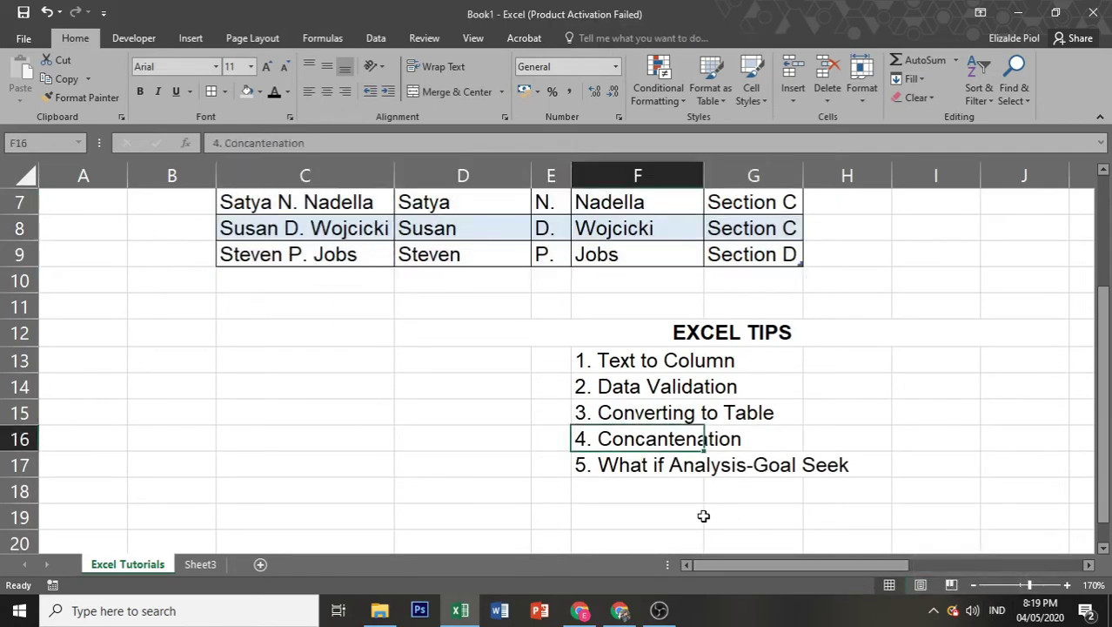
scroll(703, 515, up, 2)
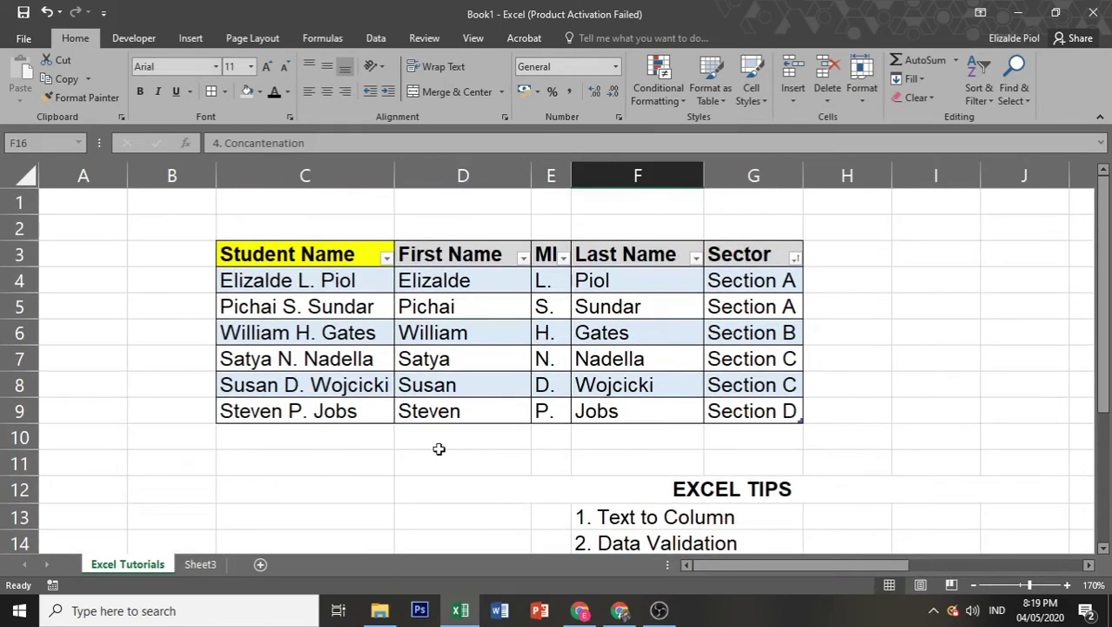
click(309, 280)
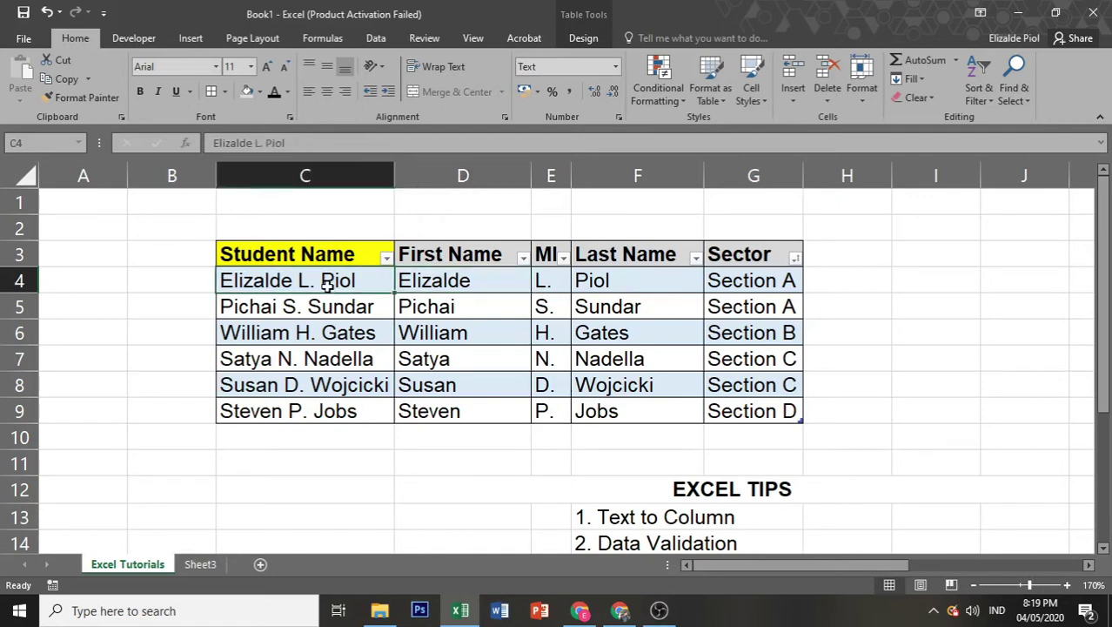
drag(327, 287, 325, 410)
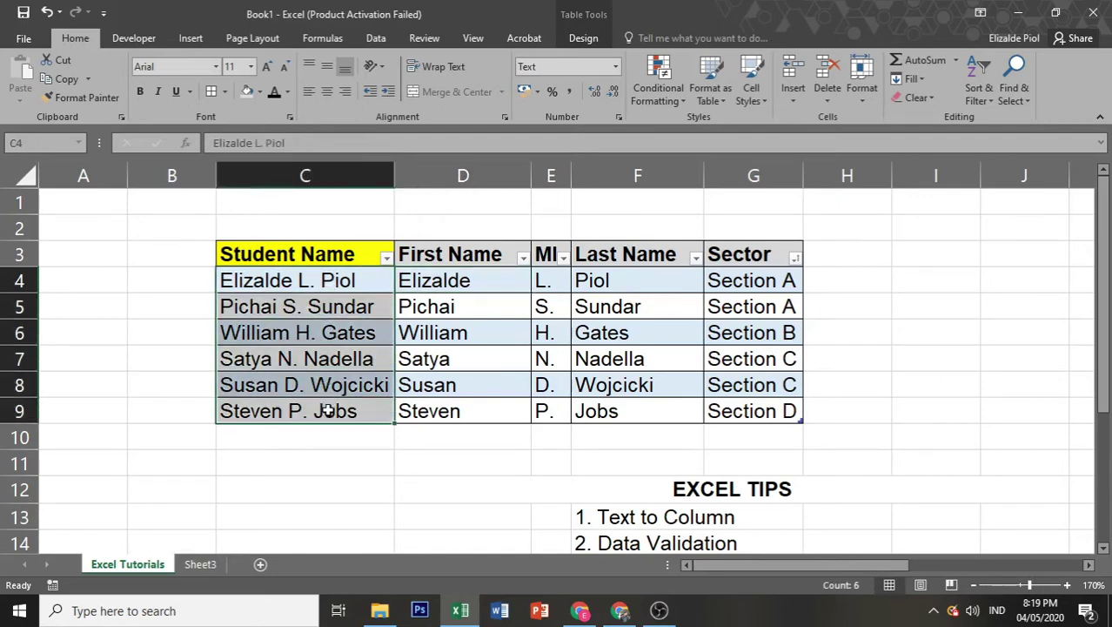
click(258, 280)
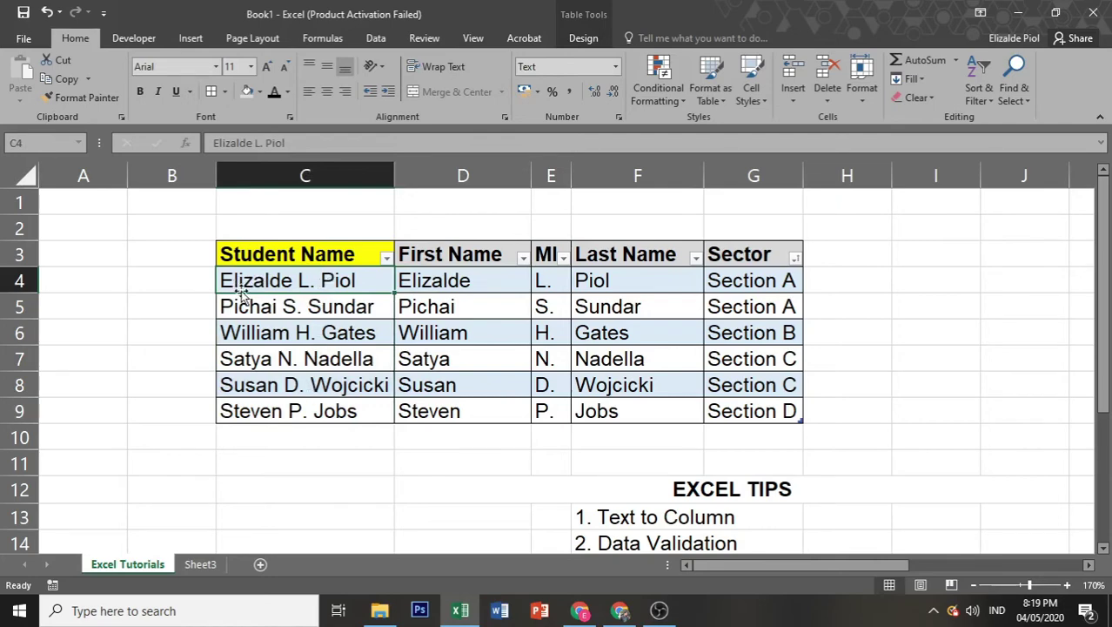
click(243, 306)
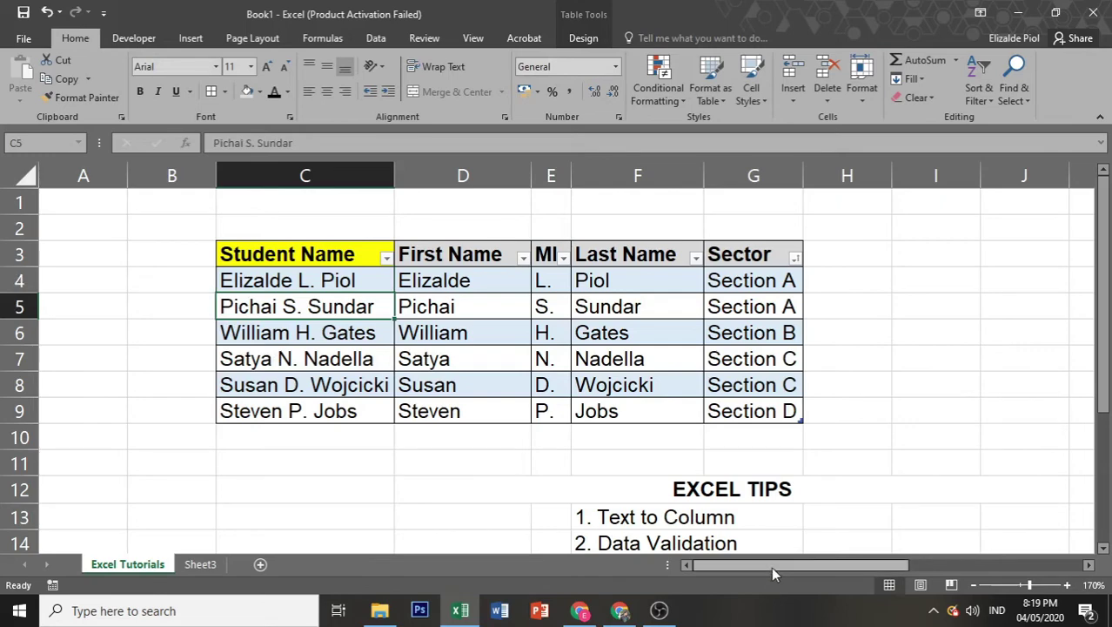
Step: Scroll right to view the full name in L4 beside empty M4, then switch to the Data ribbon
drag(771, 567, 851, 573)
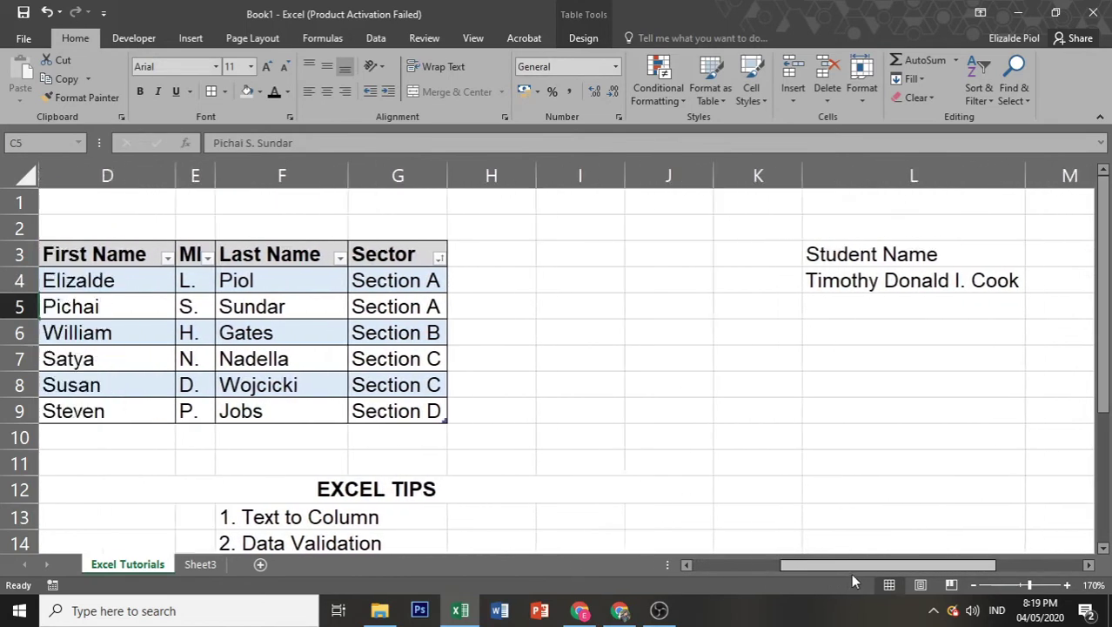
scroll(757, 326, right, 1)
click(1088, 564)
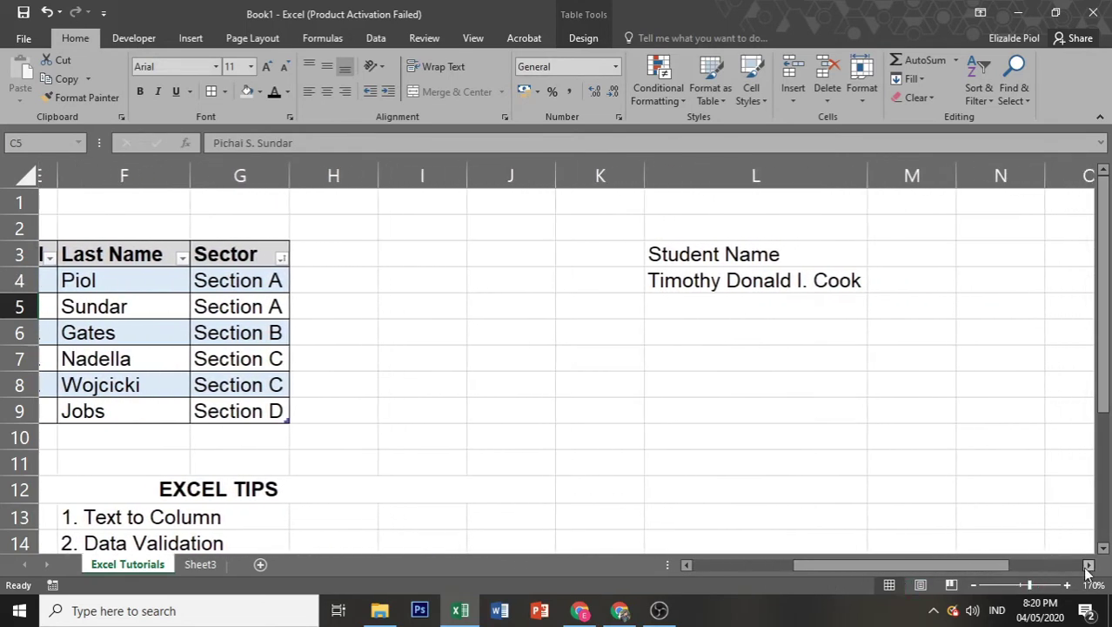
click(692, 279)
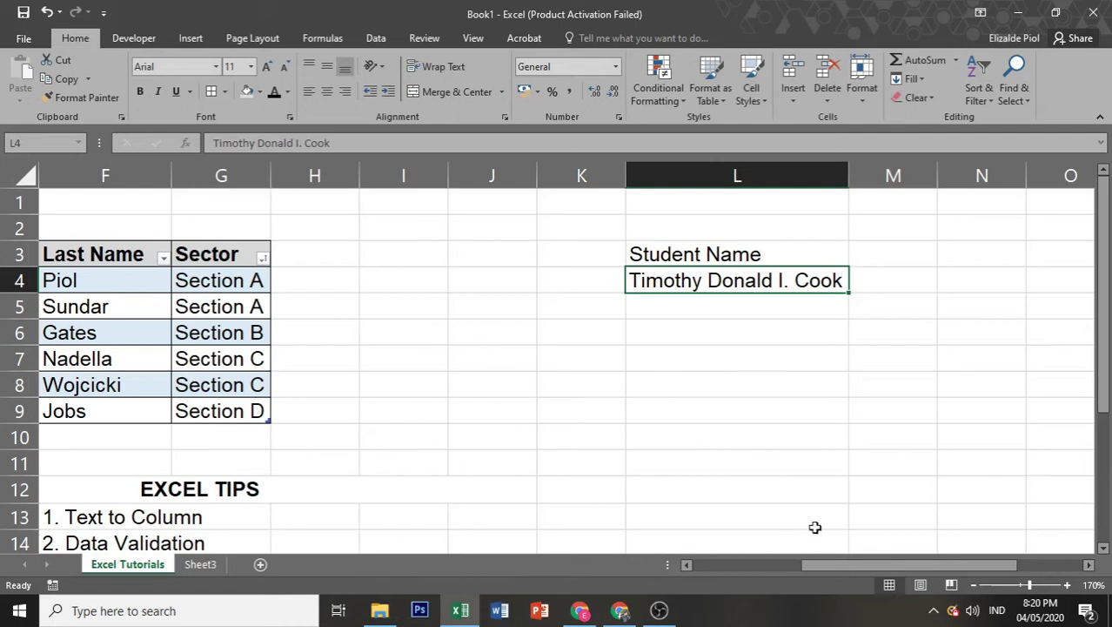
drag(866, 566, 888, 566)
click(783, 276)
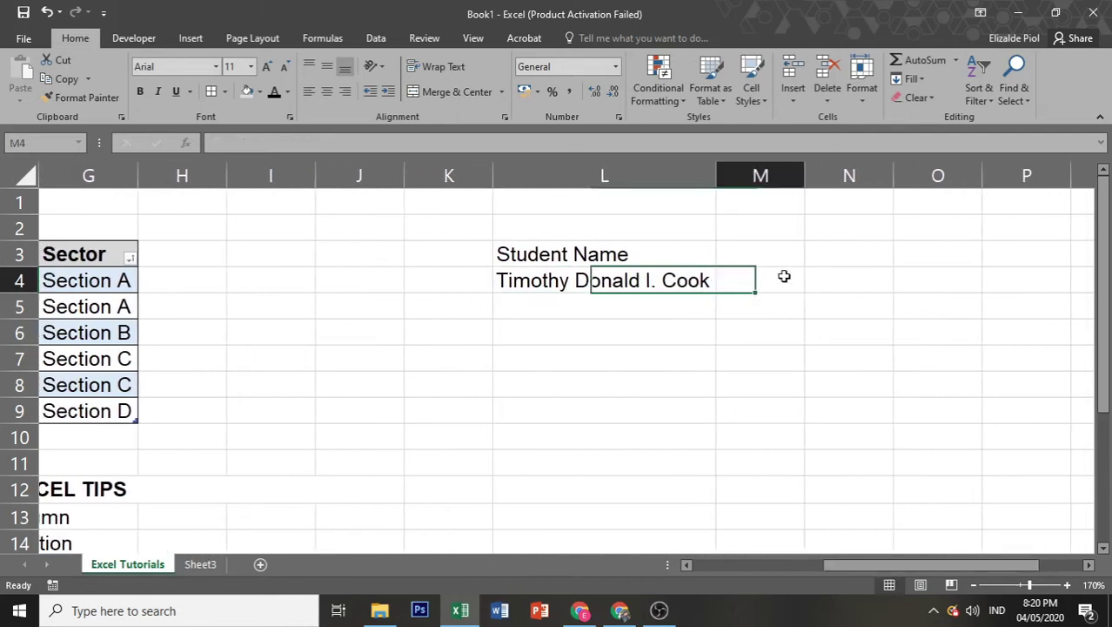
click(602, 275)
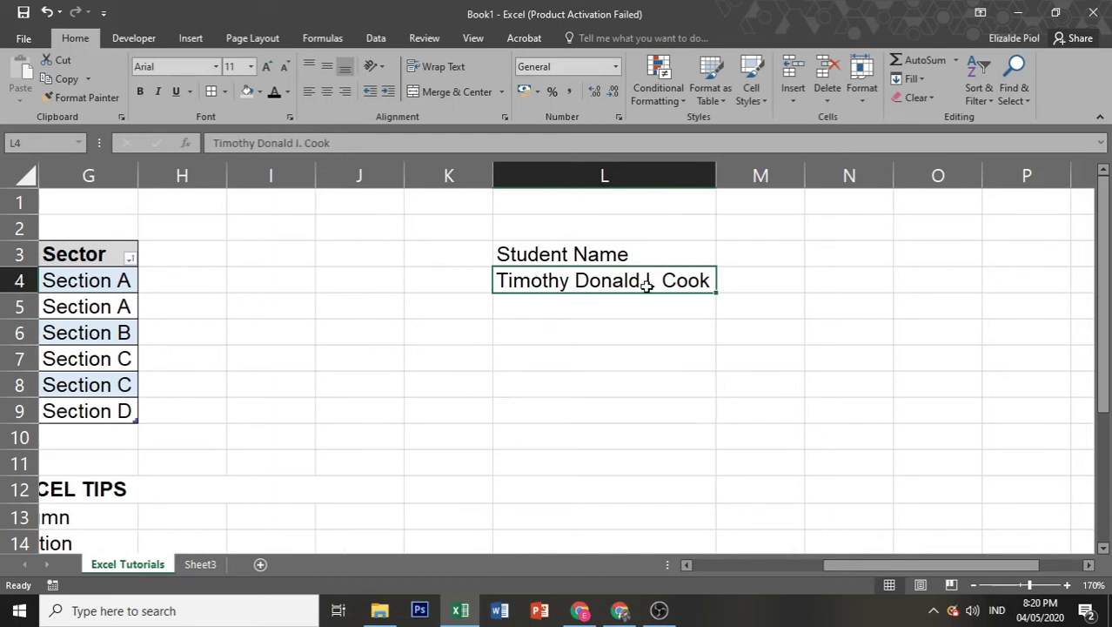
click(736, 282)
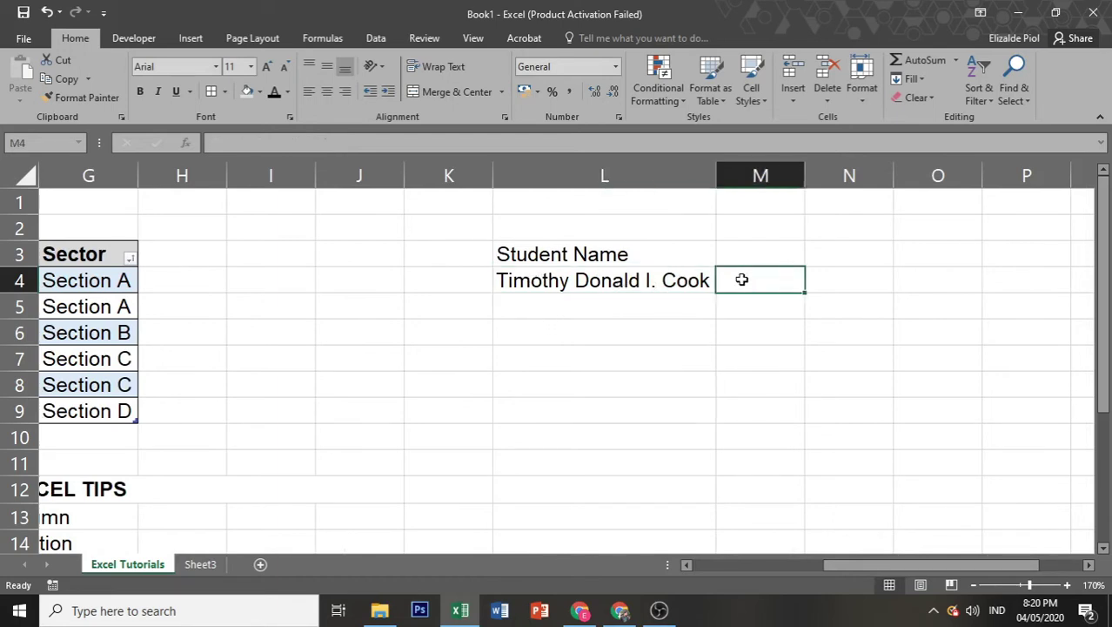
click(376, 39)
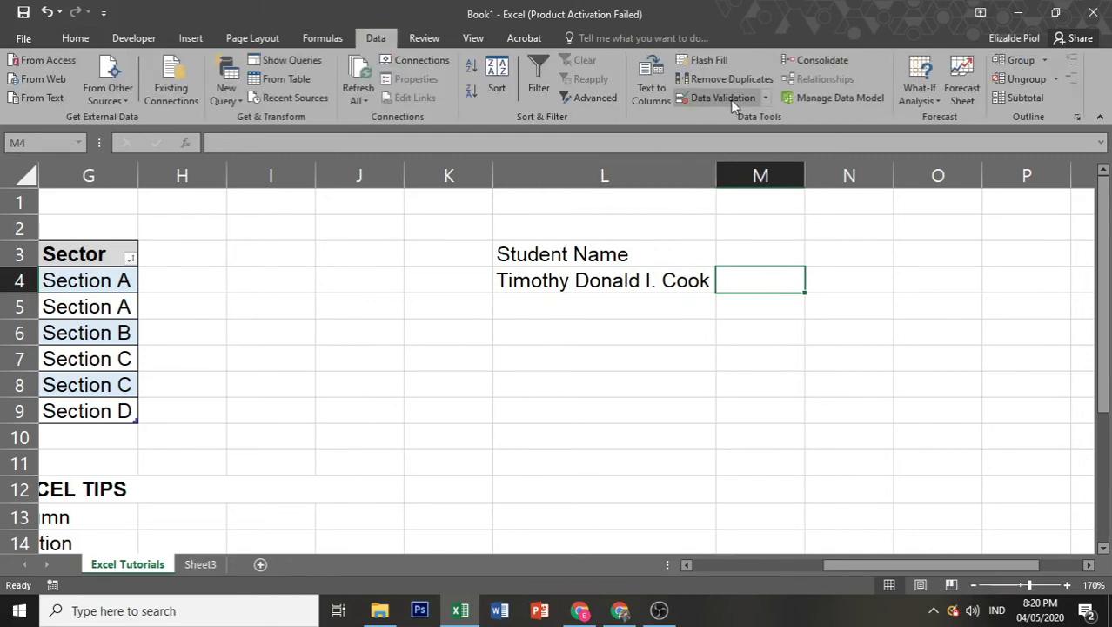
Step: Split L4's full name with Text to Columns (Delimited, destination $M$4) into Timothy, Donald, I., Cook
click(646, 288)
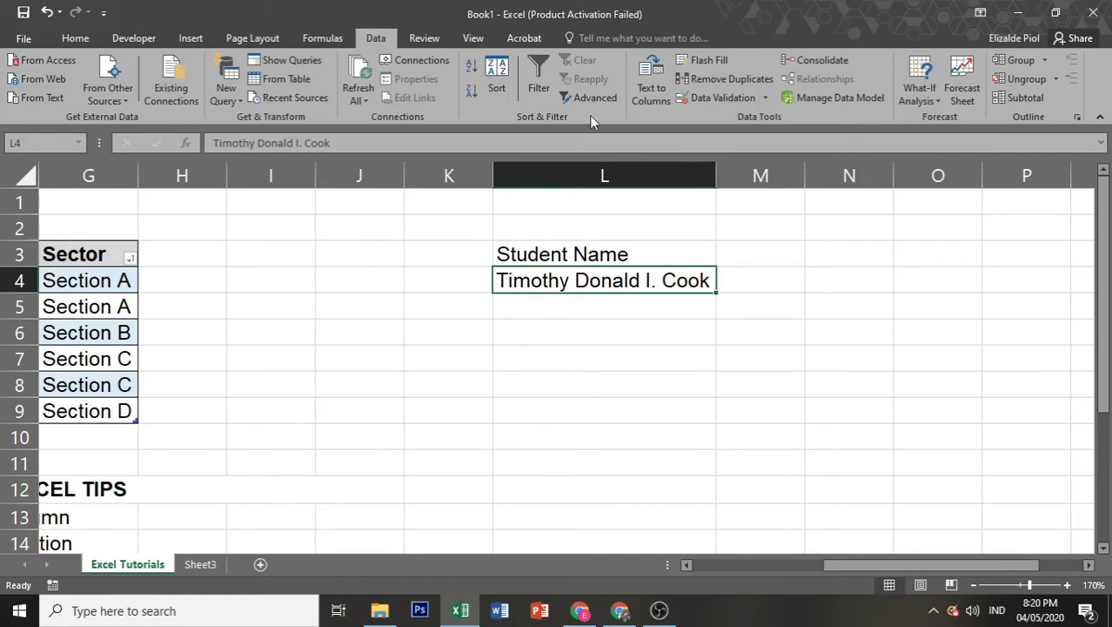
click(648, 82)
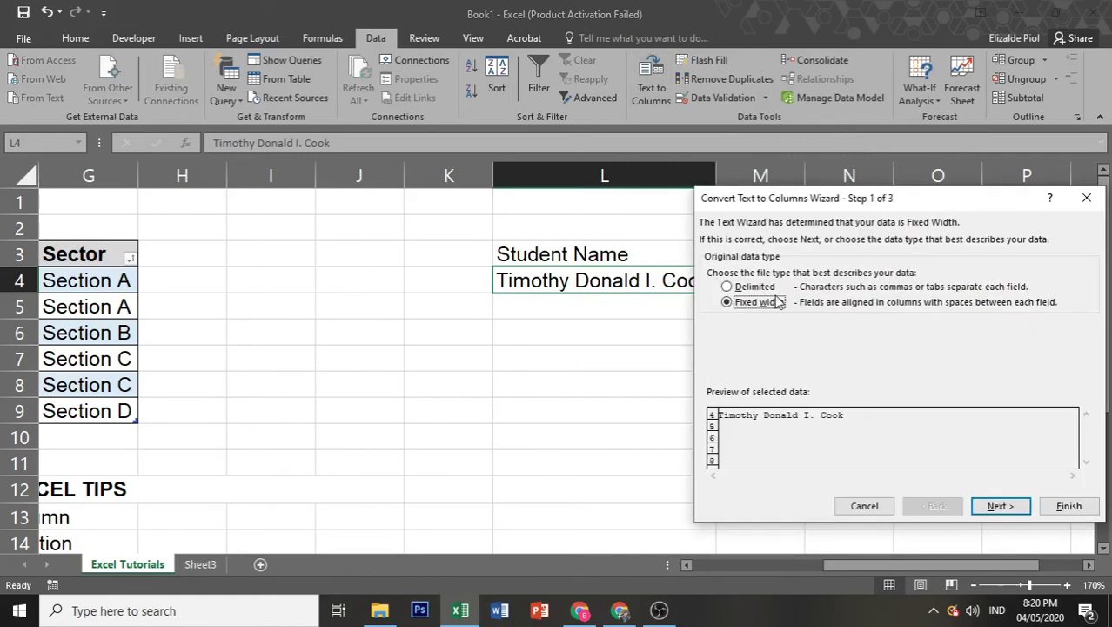
click(728, 287)
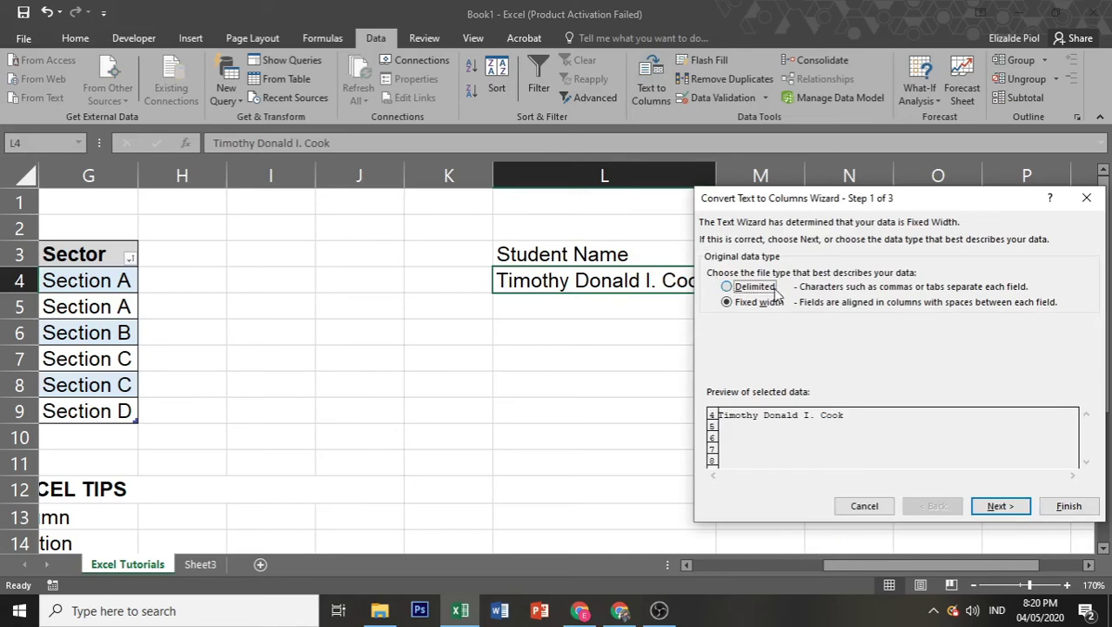
click(990, 510)
click(989, 513)
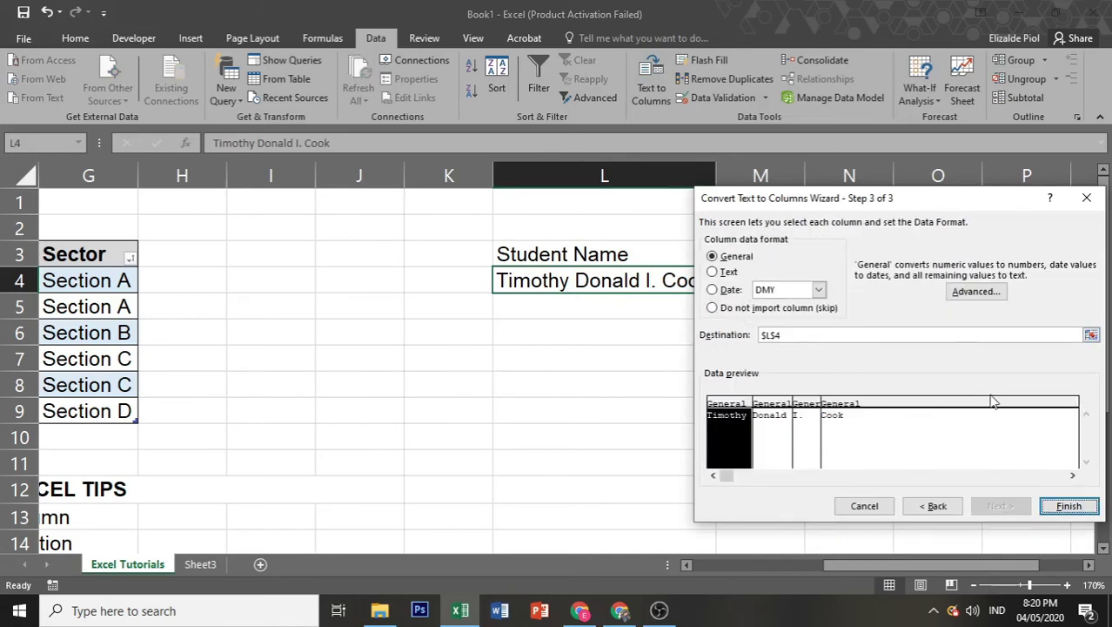
drag(966, 206, 560, 328)
click(684, 456)
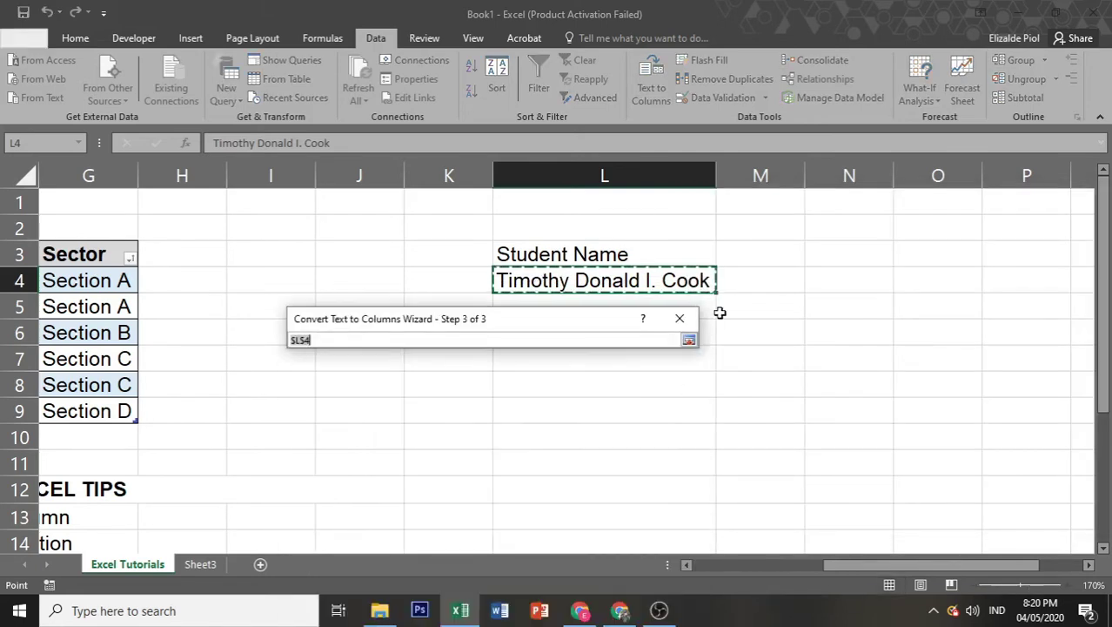
drag(735, 282, 1008, 280)
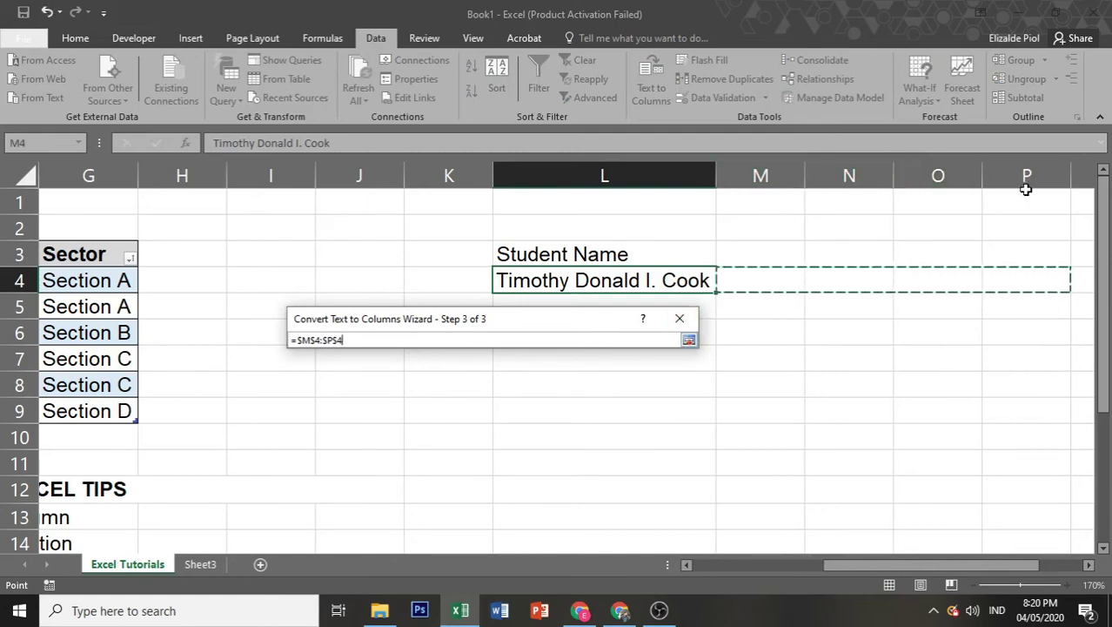
click(686, 345)
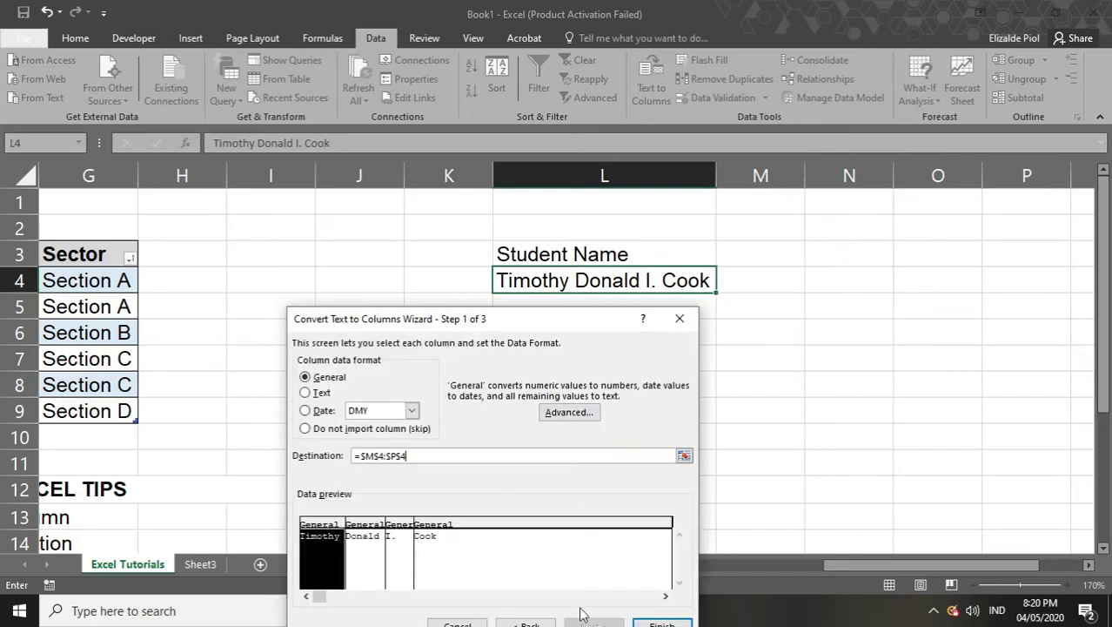
click(659, 618)
click(809, 383)
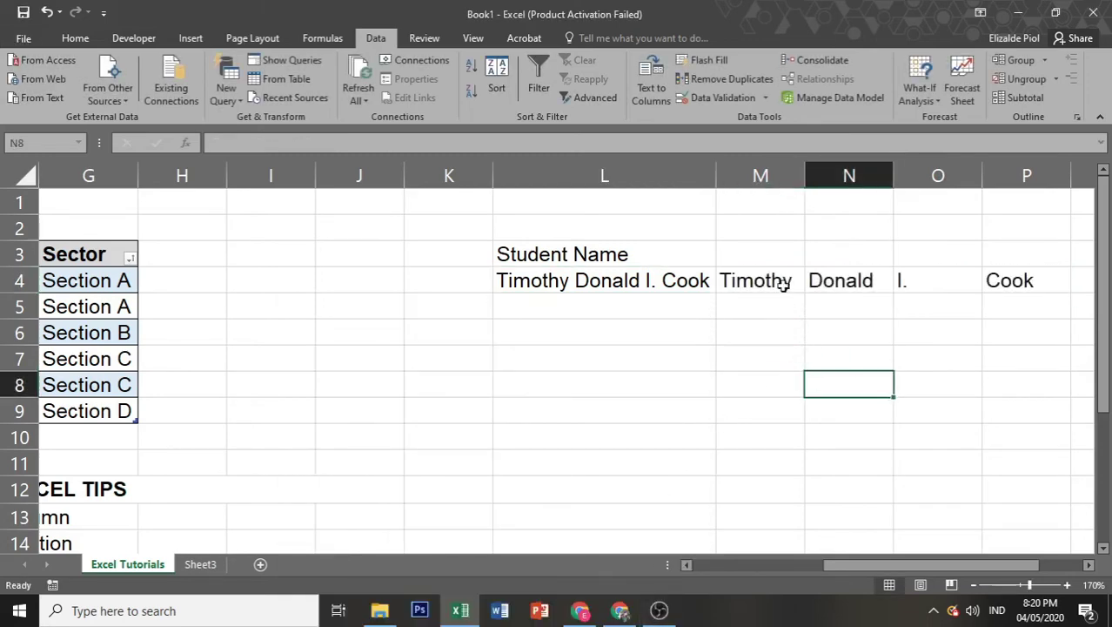
click(781, 283)
click(793, 173)
click(777, 280)
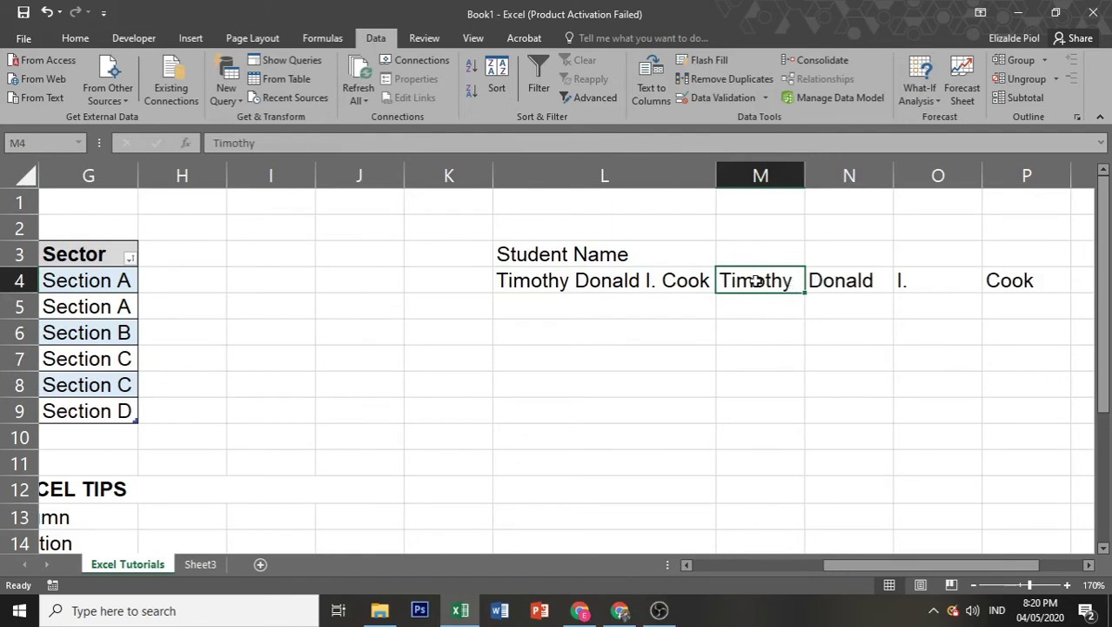
click(832, 281)
click(923, 279)
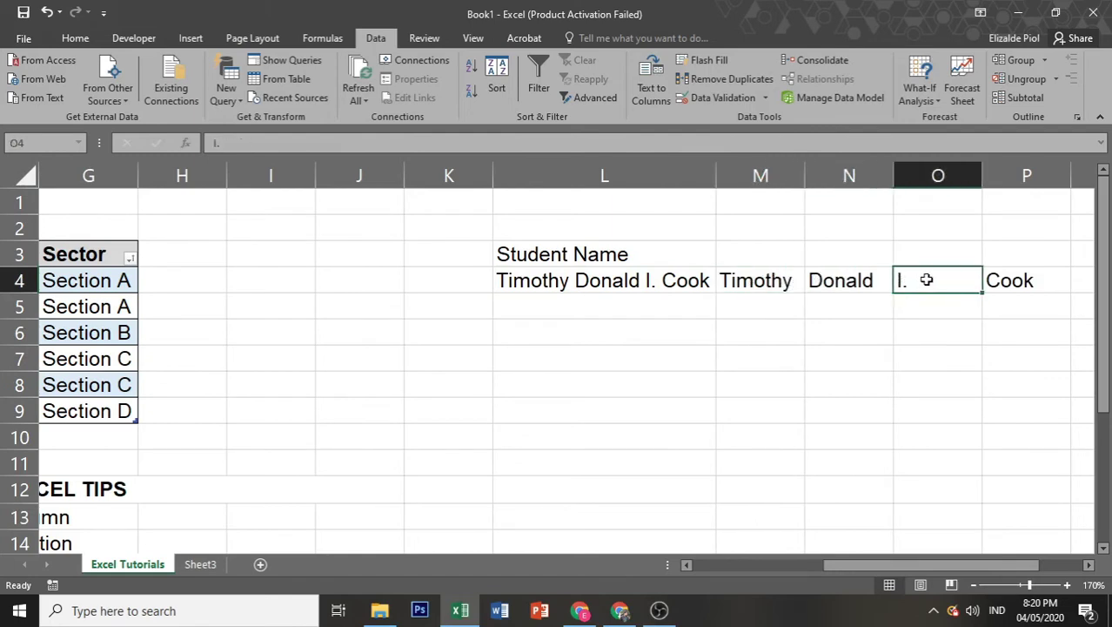
click(1014, 280)
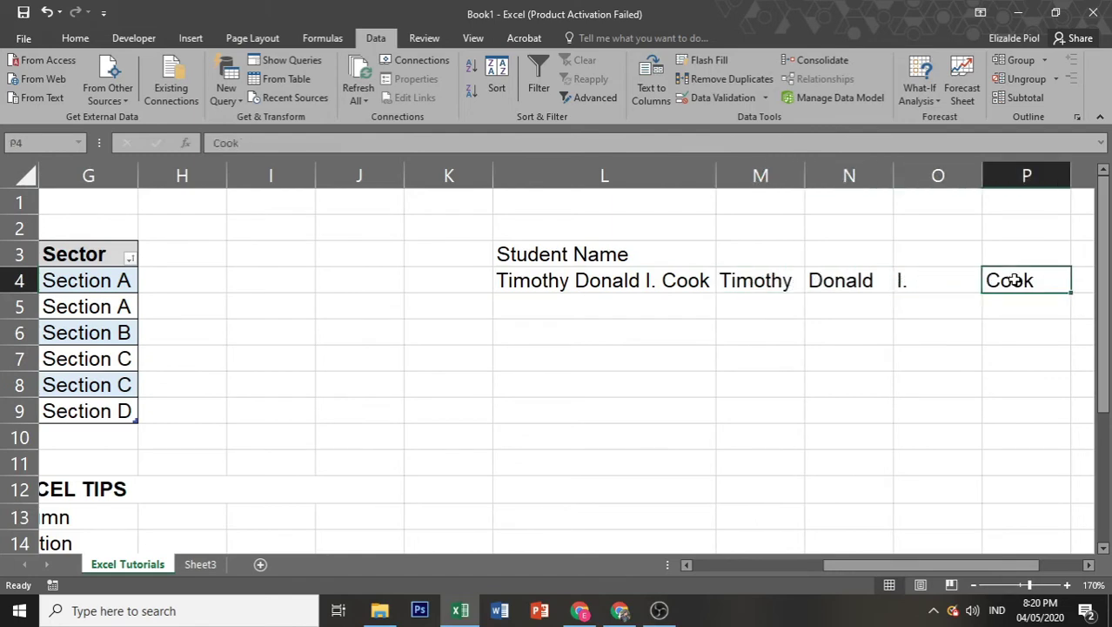
click(640, 307)
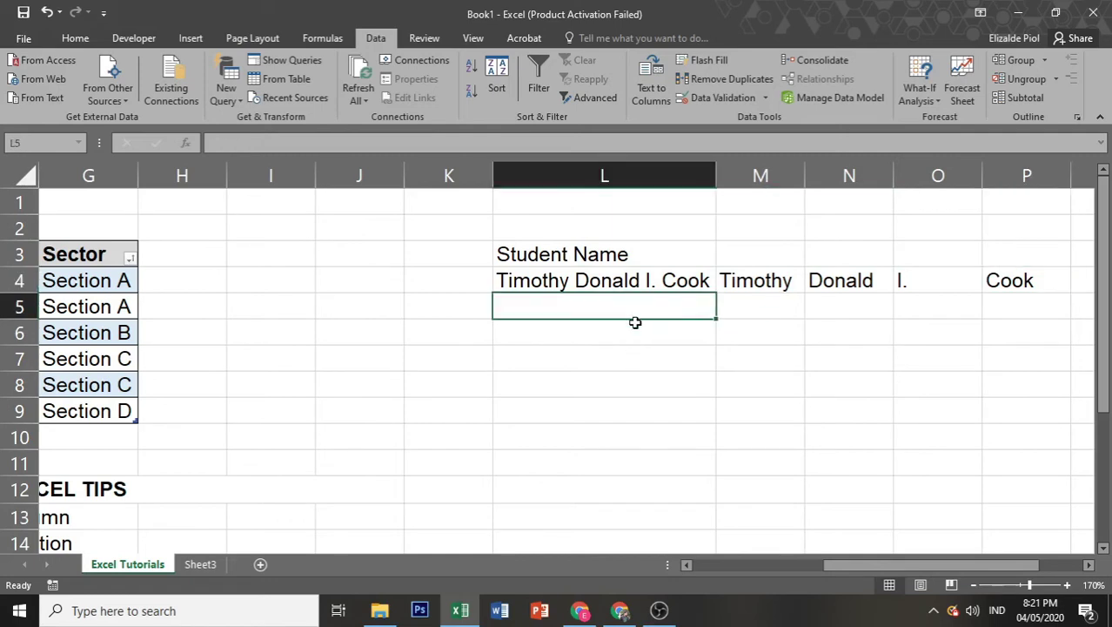
click(758, 293)
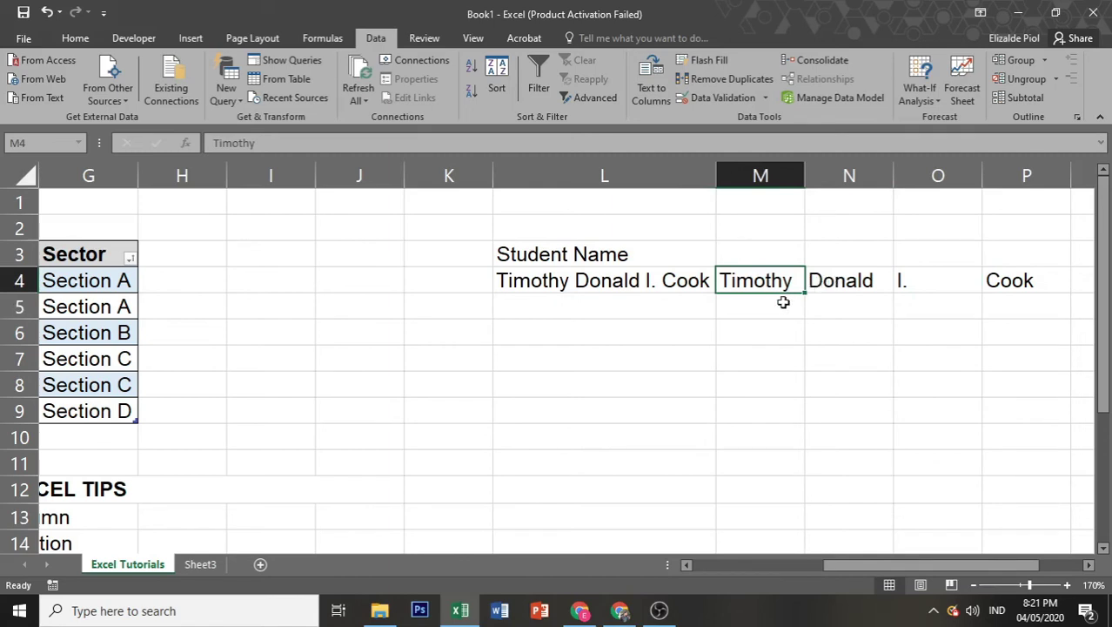
click(702, 328)
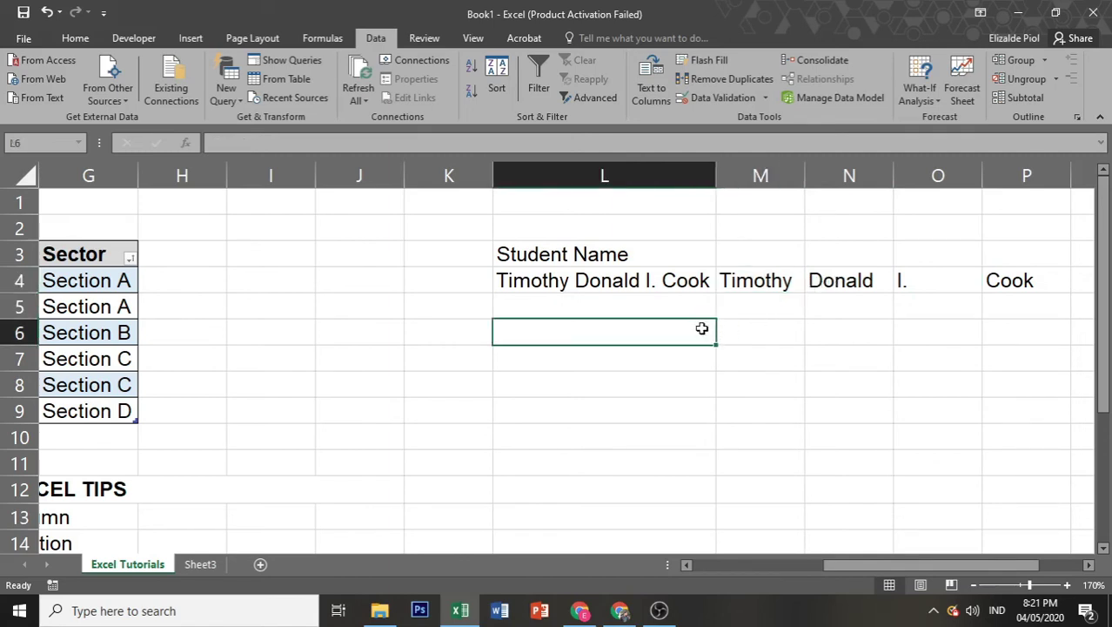
Step: Enter =CONCATENATE(M4,N4) in L6, producing TimothyDonald from the first and middle names
text(=)
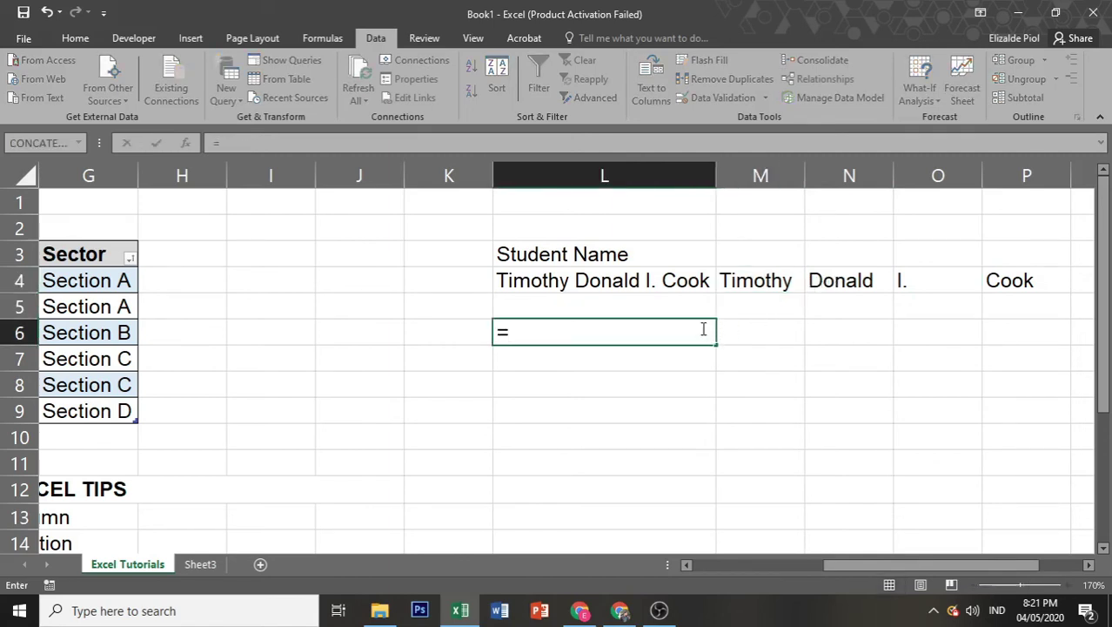
text(con)
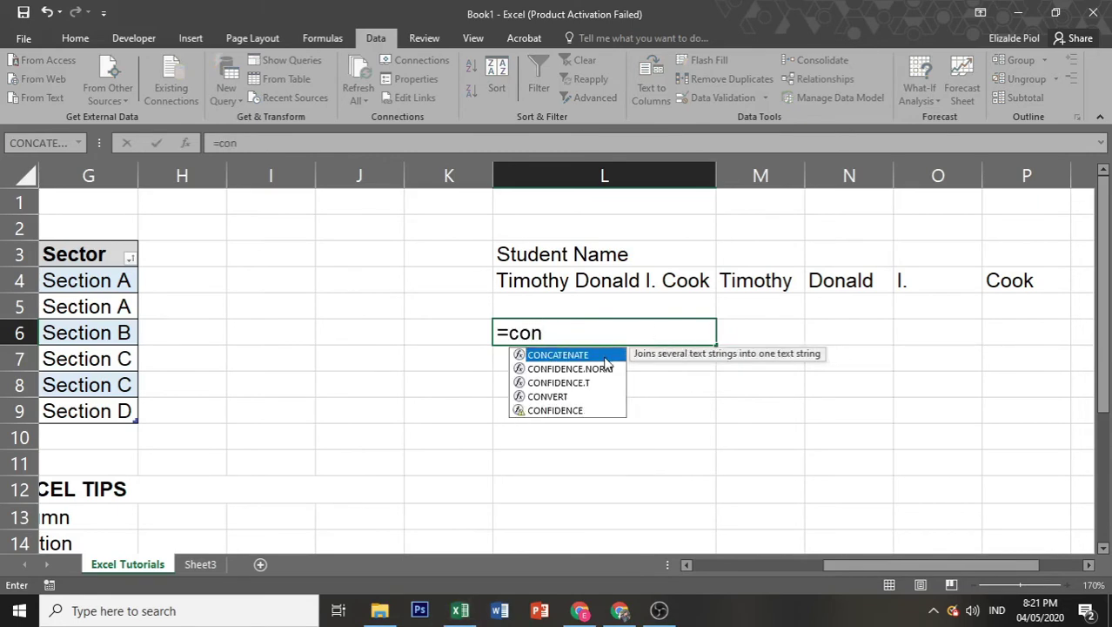
double_click(605, 358)
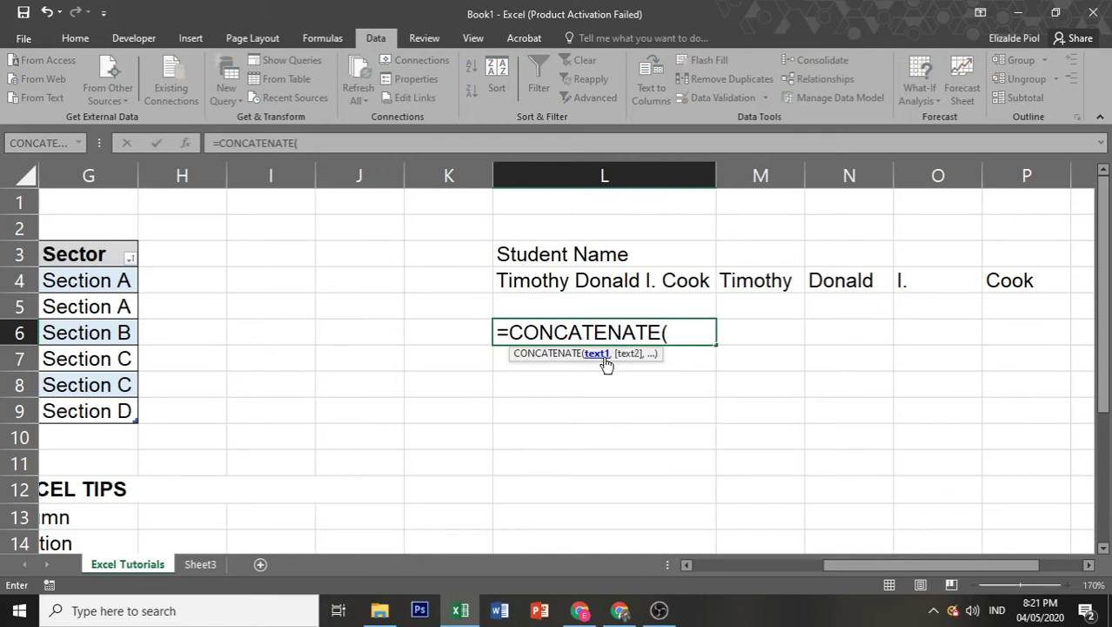
click(759, 282)
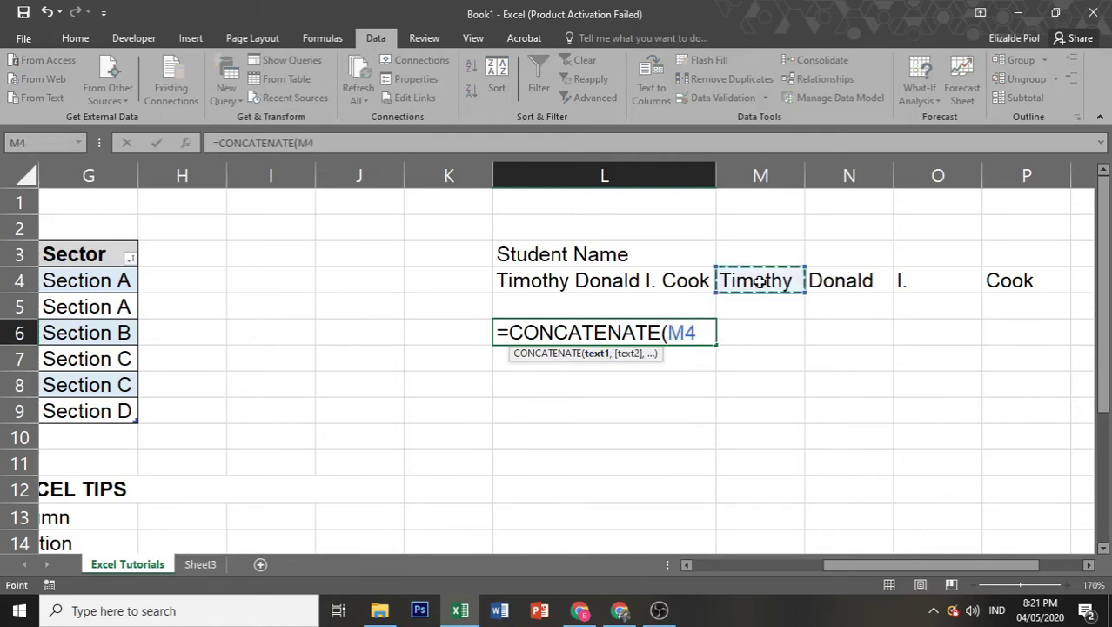
text(,)
click(843, 282)
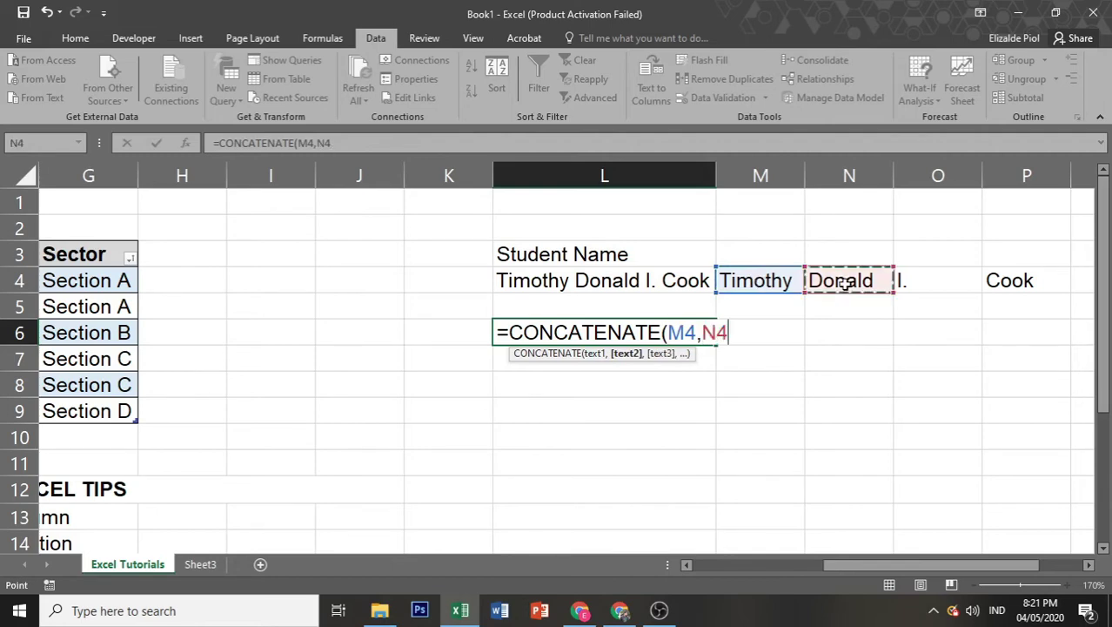
key(Return)
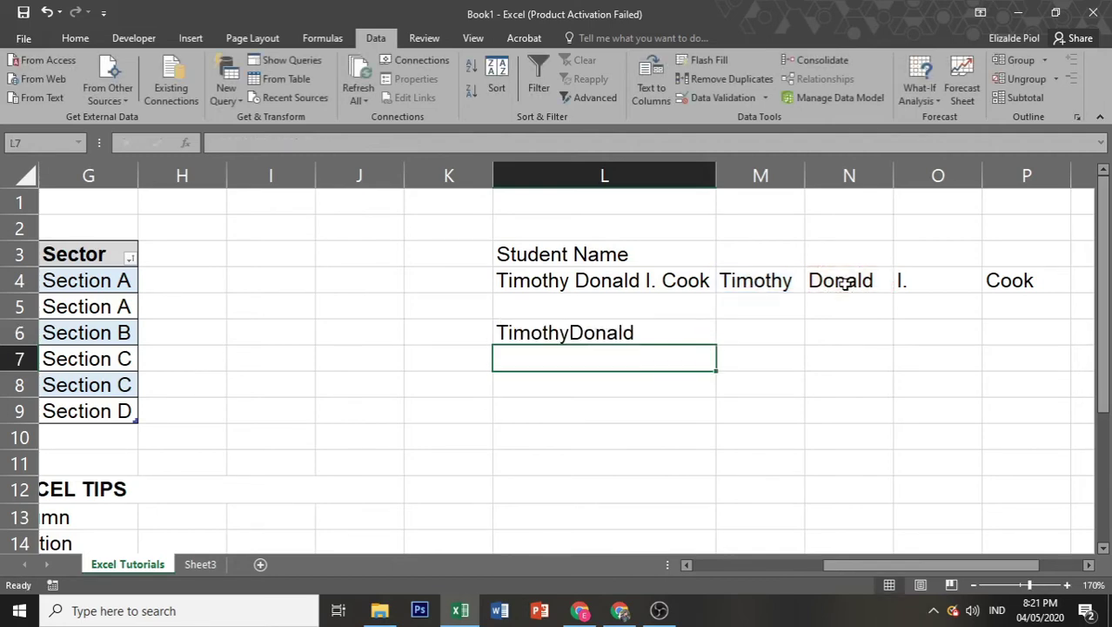
click(627, 339)
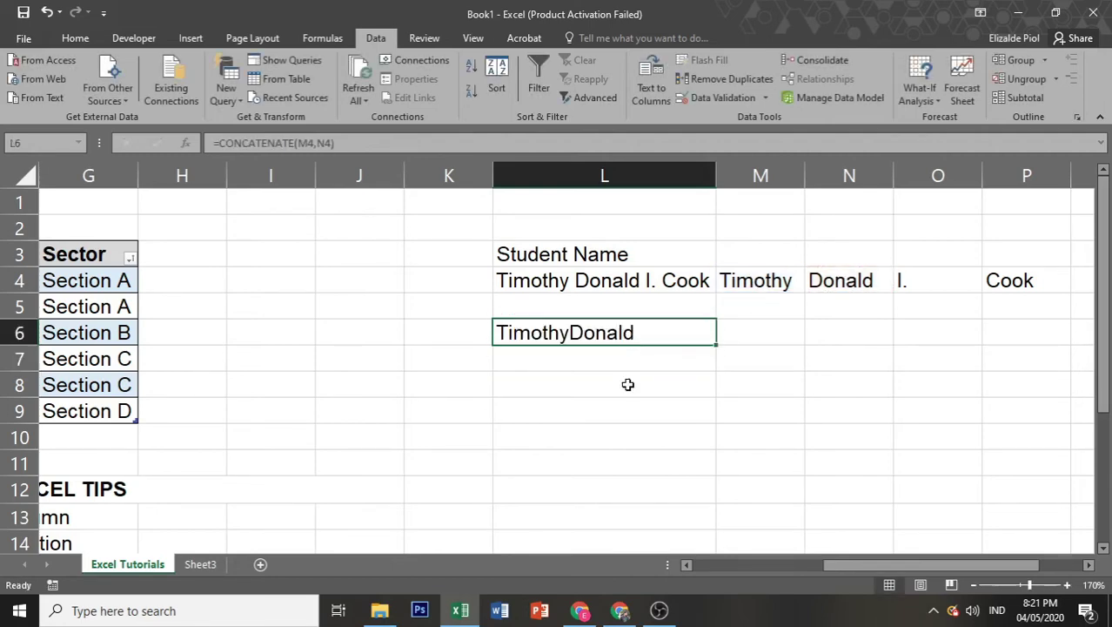
drag(756, 281, 843, 278)
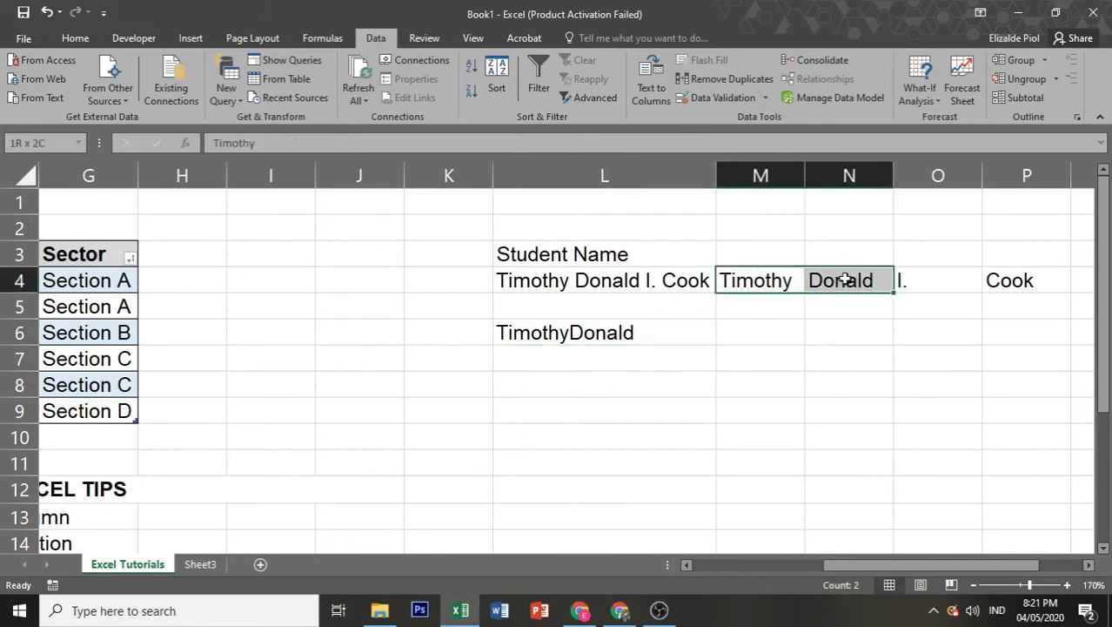
click(555, 338)
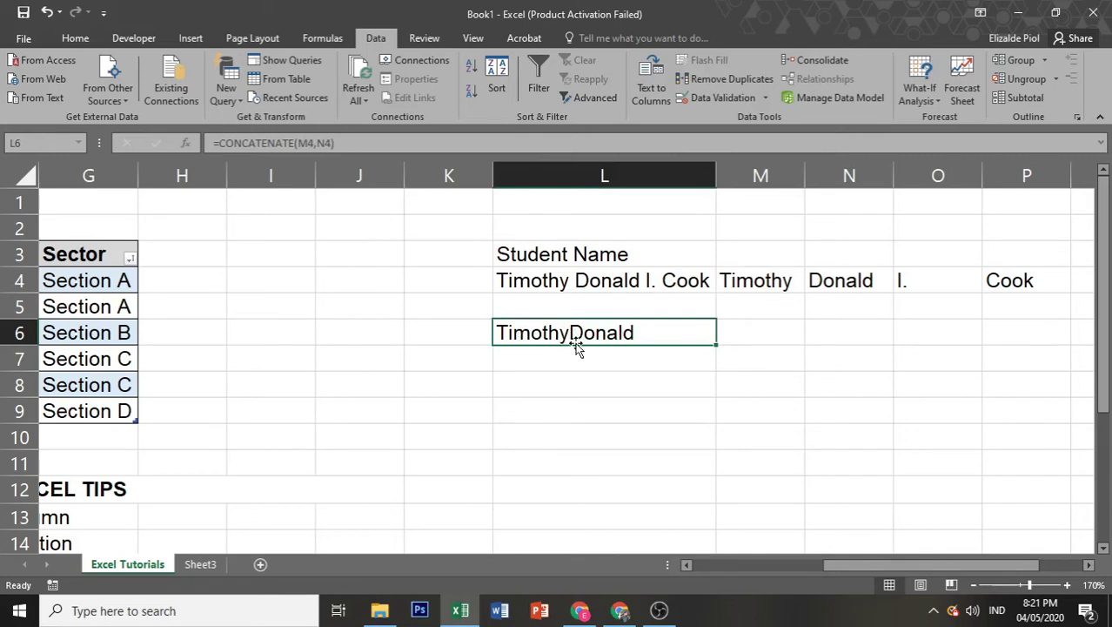
click(320, 142)
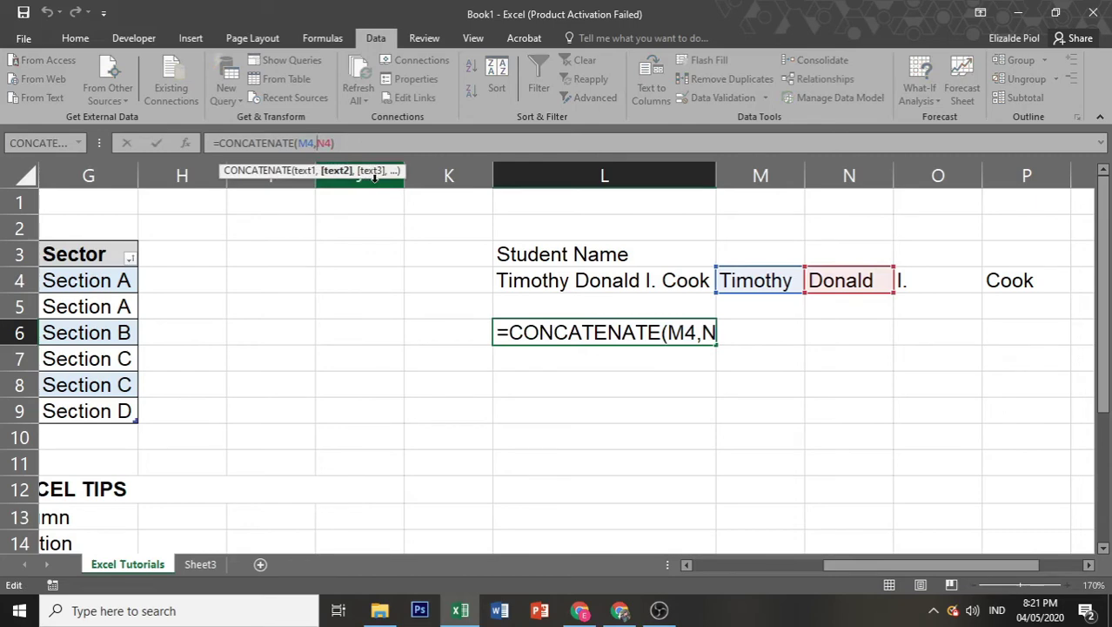
text("")
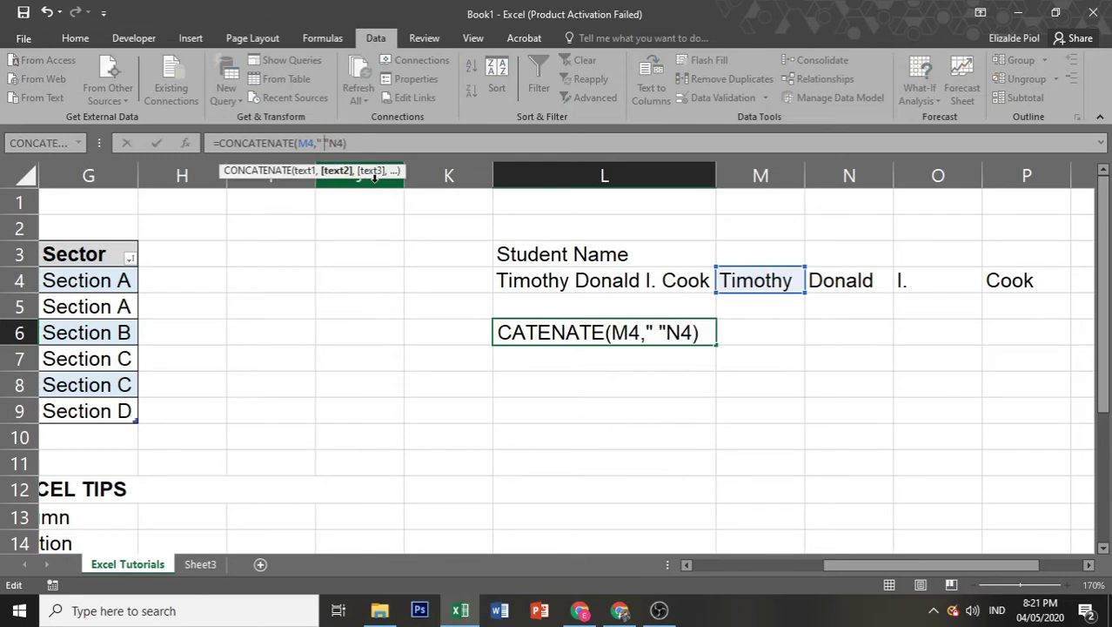
text( ,)
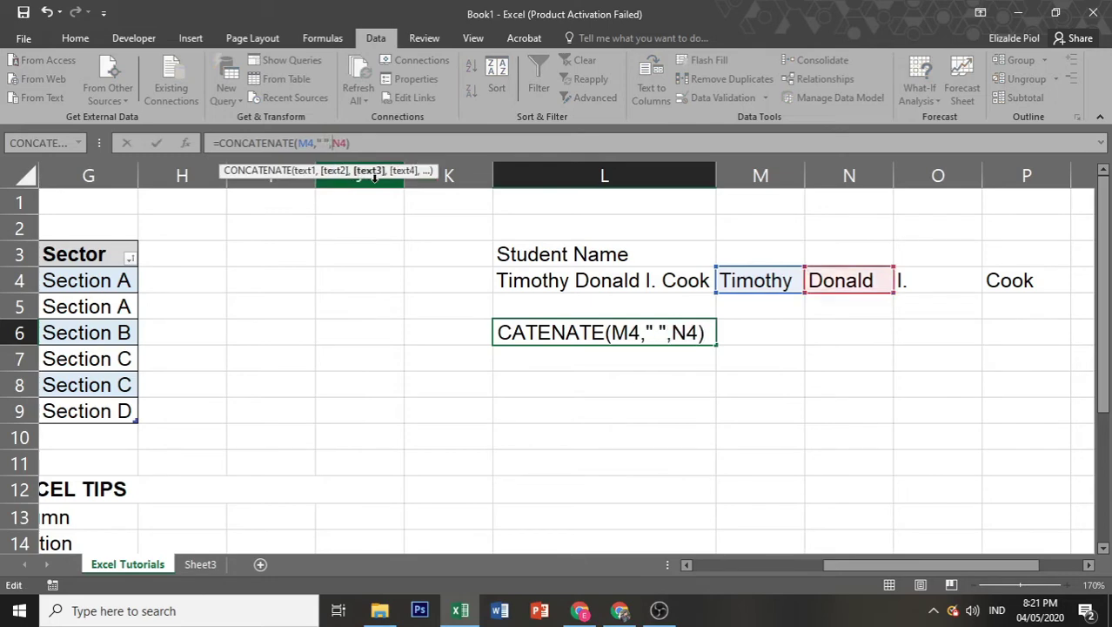
key(Return)
click(602, 322)
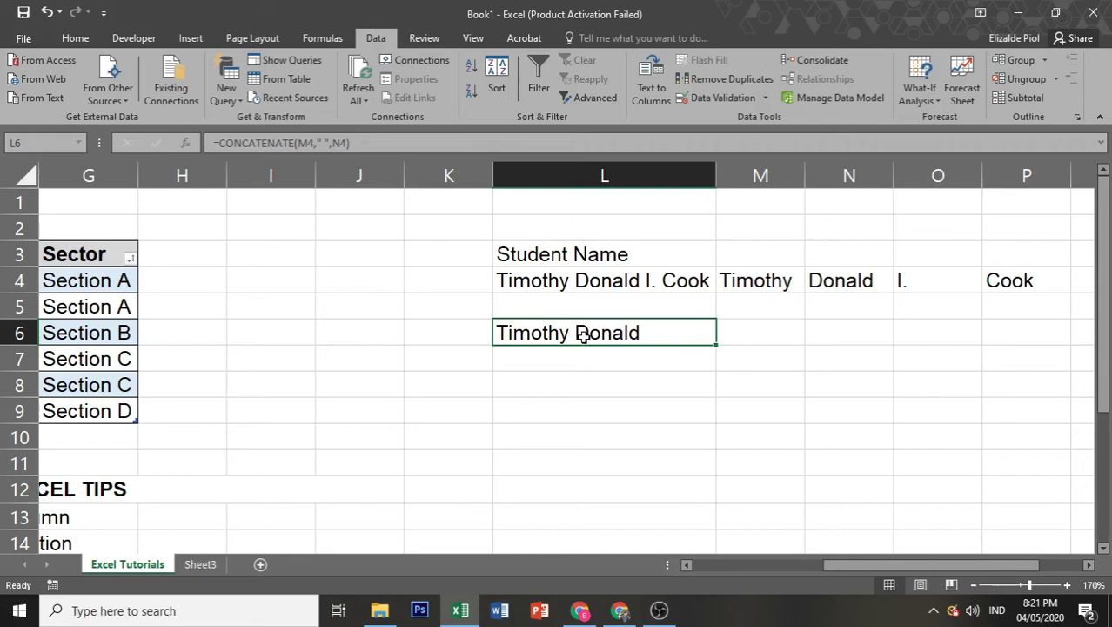
key(ctrl+c)
click(585, 360)
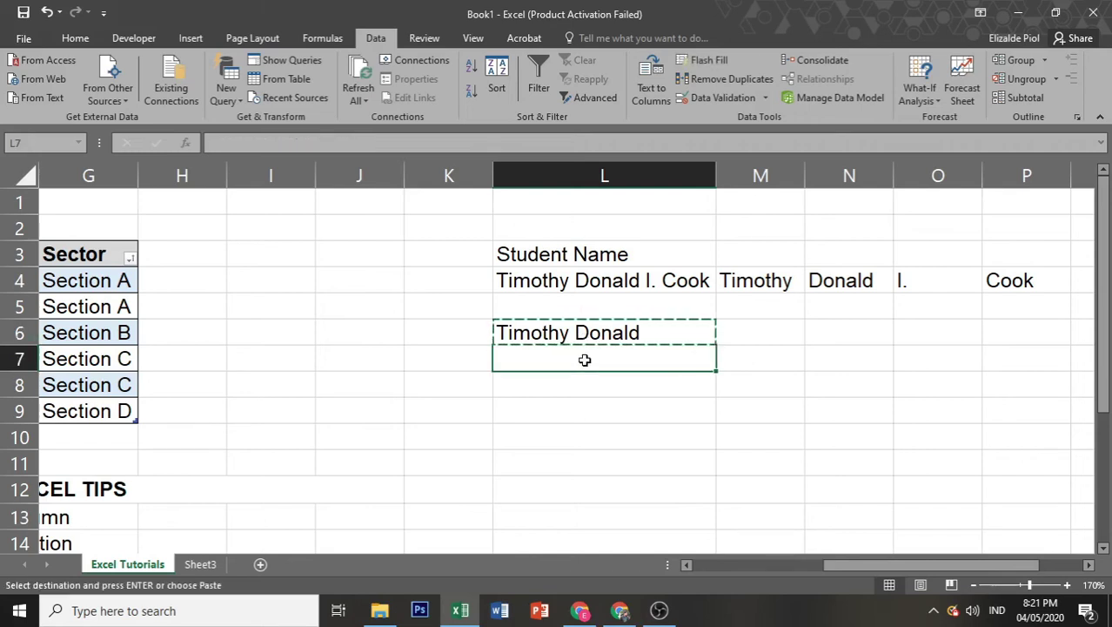
right_click(585, 364)
mouse_move(740, 105)
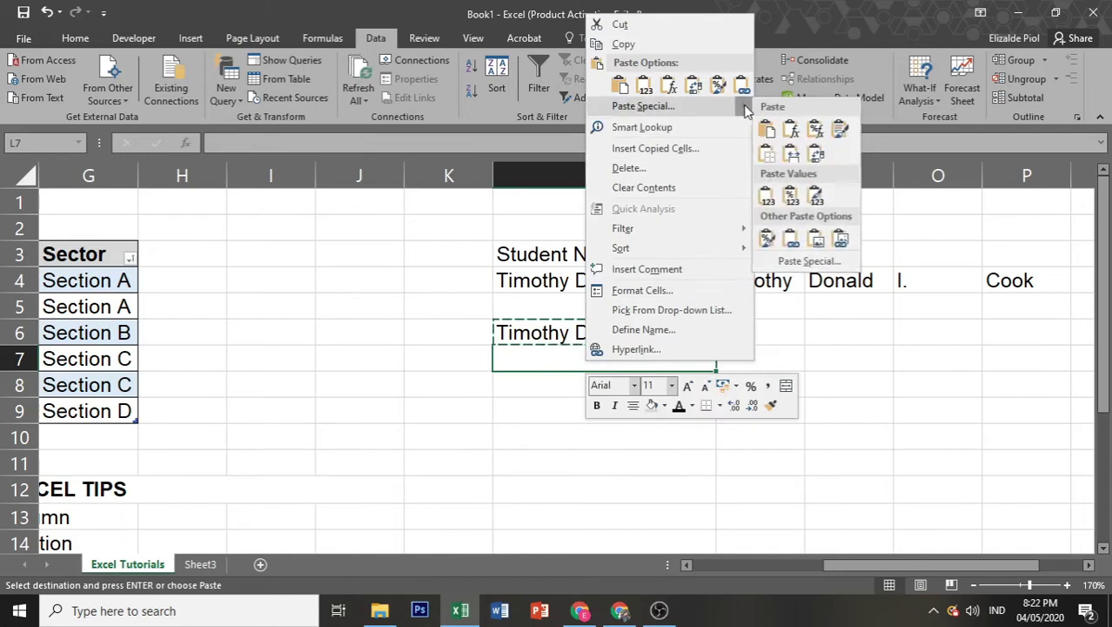
click(767, 199)
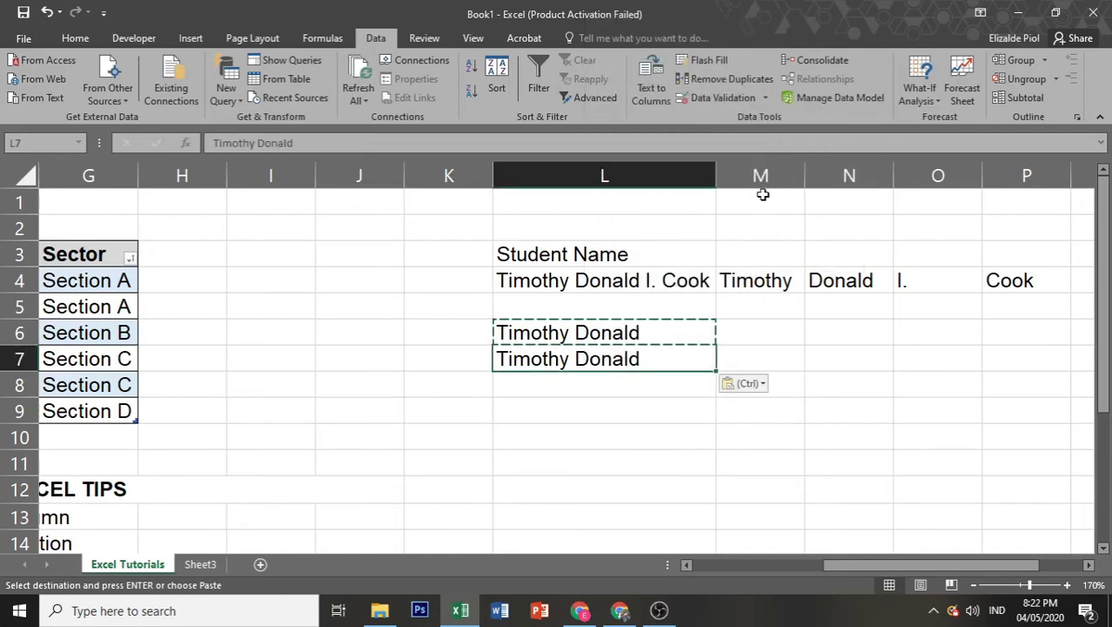
click(614, 402)
click(613, 334)
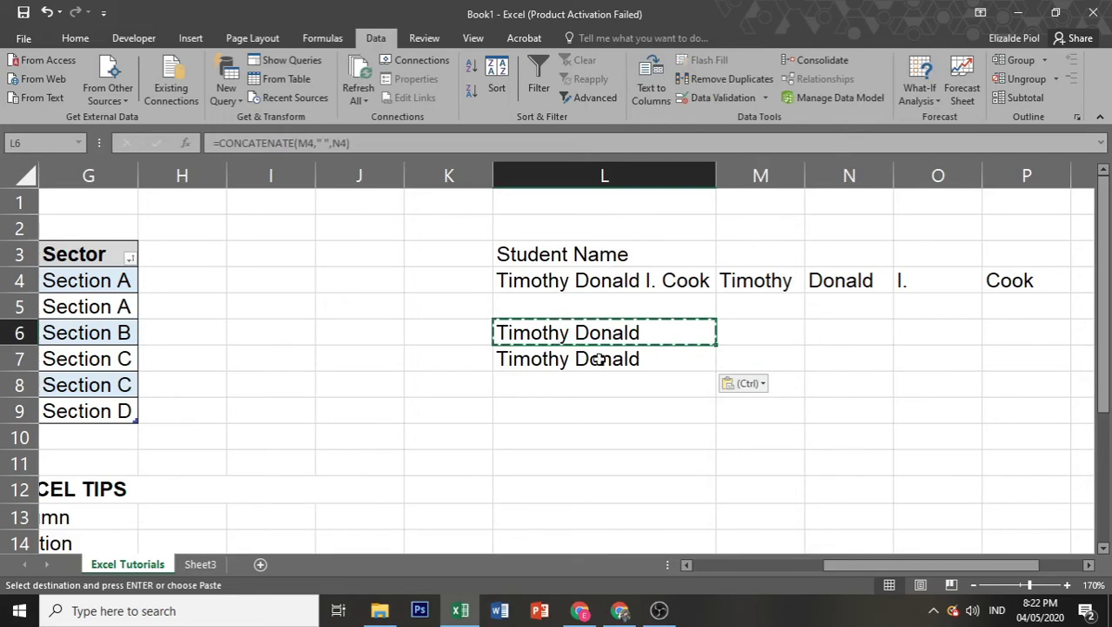
drag(866, 573, 845, 573)
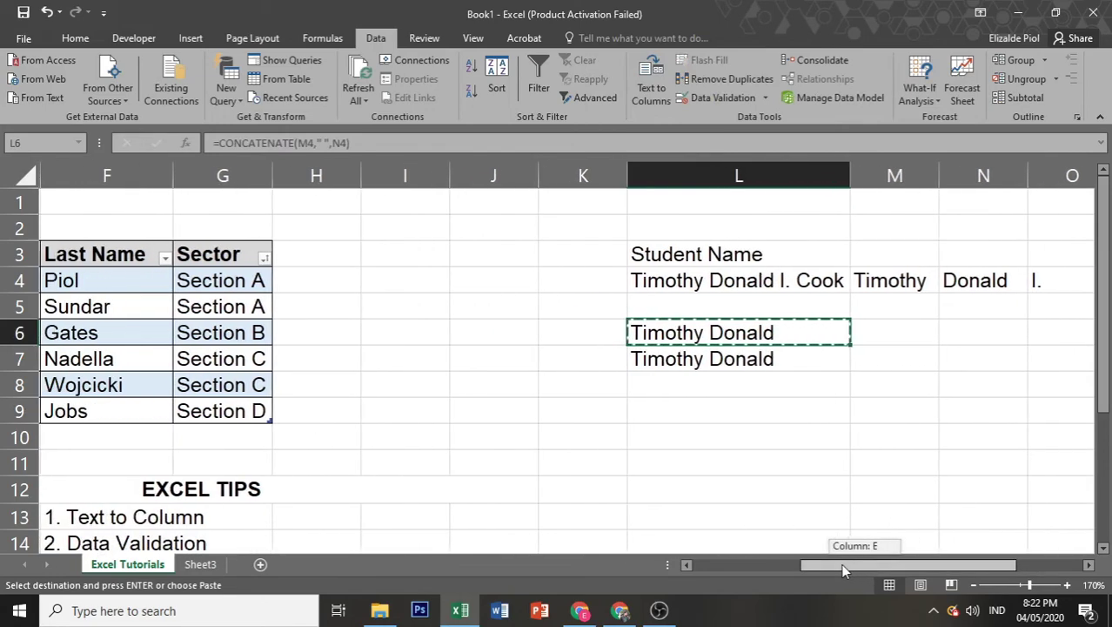
click(748, 361)
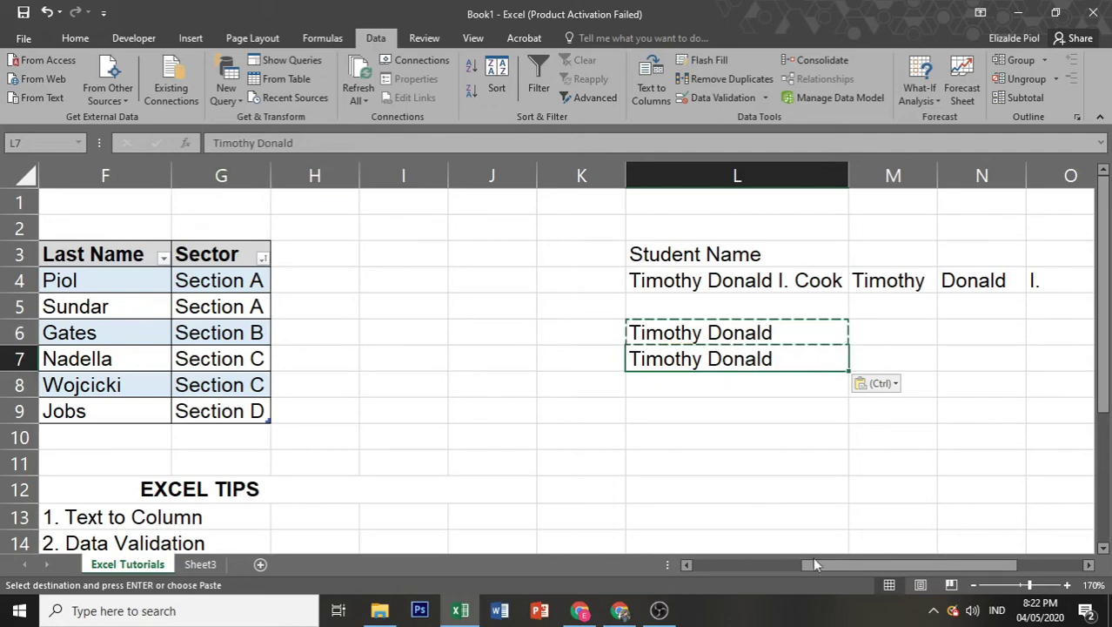
Step: Move the full name from L4 into C10 and the name parts, including Cook into F10, into row 10
drag(817, 564, 752, 557)
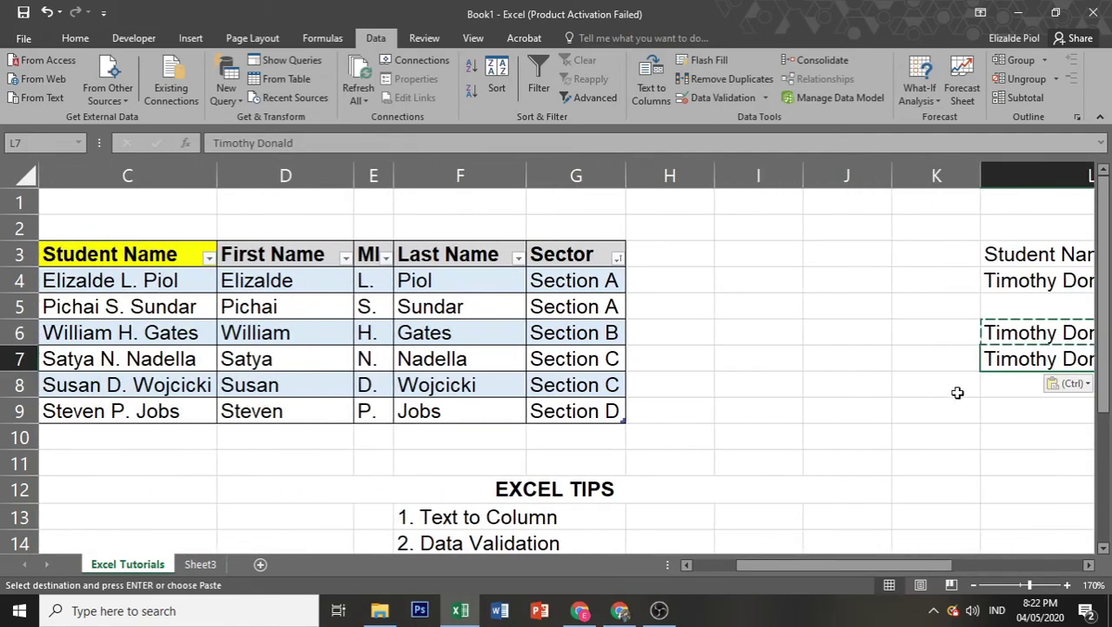
drag(993, 371, 257, 440)
click(1001, 283)
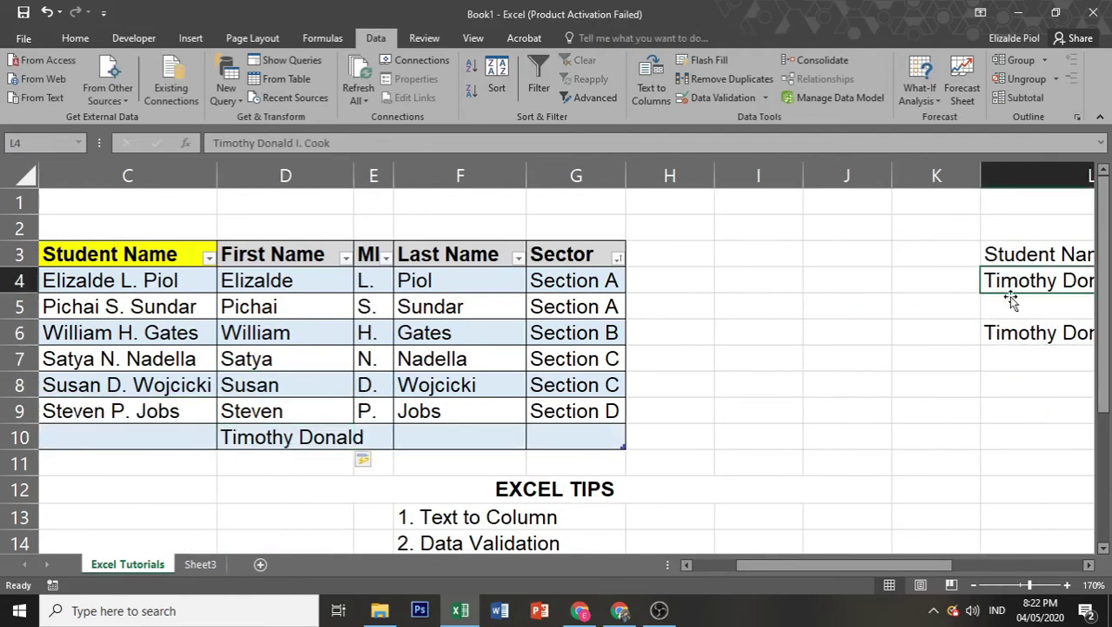
drag(1010, 296, 130, 439)
drag(742, 564, 825, 566)
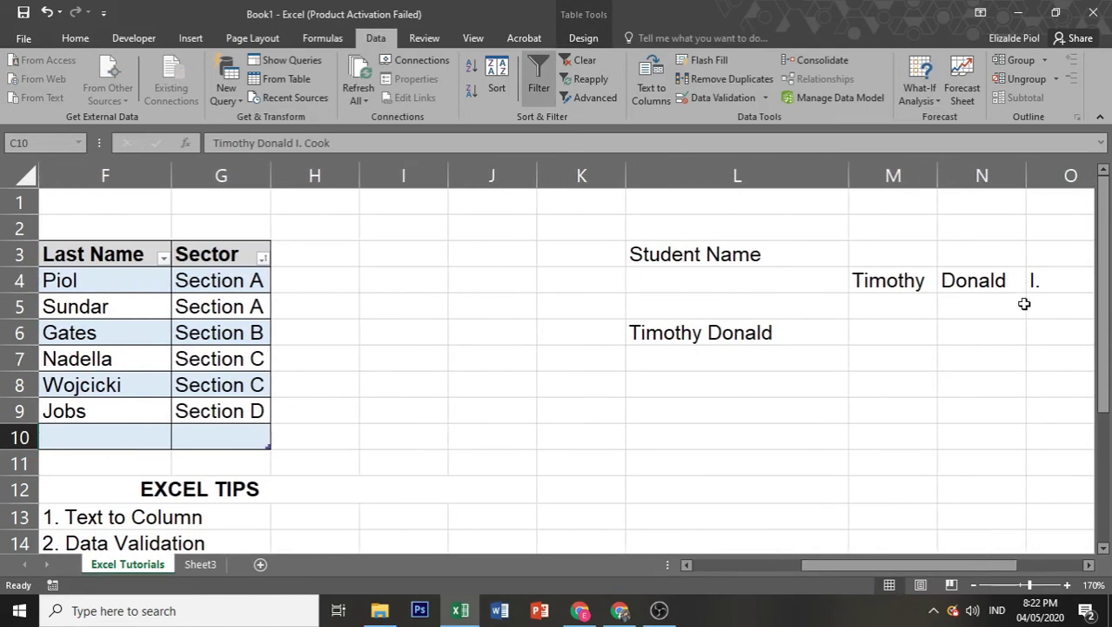
click(1038, 281)
drag(1048, 292, 548, 440)
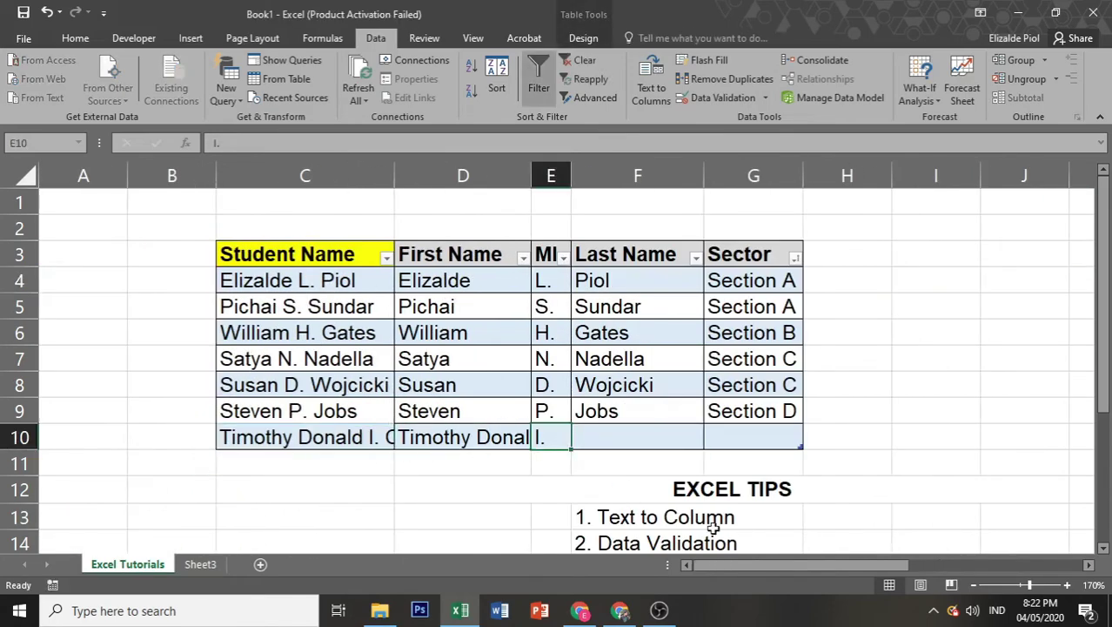
drag(762, 565, 928, 566)
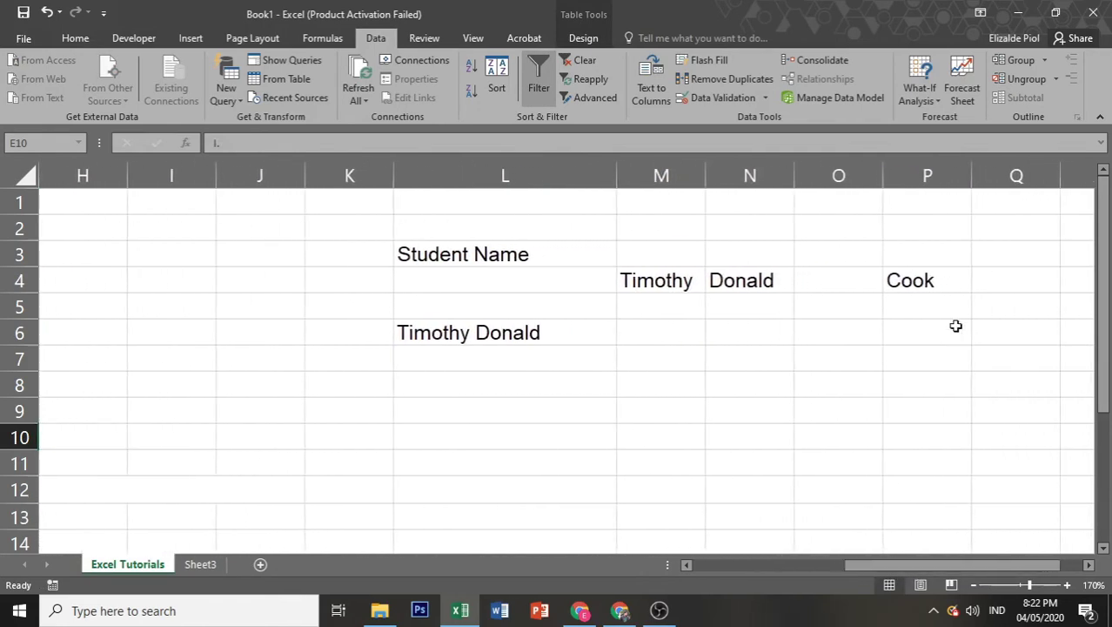
click(926, 296)
drag(925, 296, 81, 477)
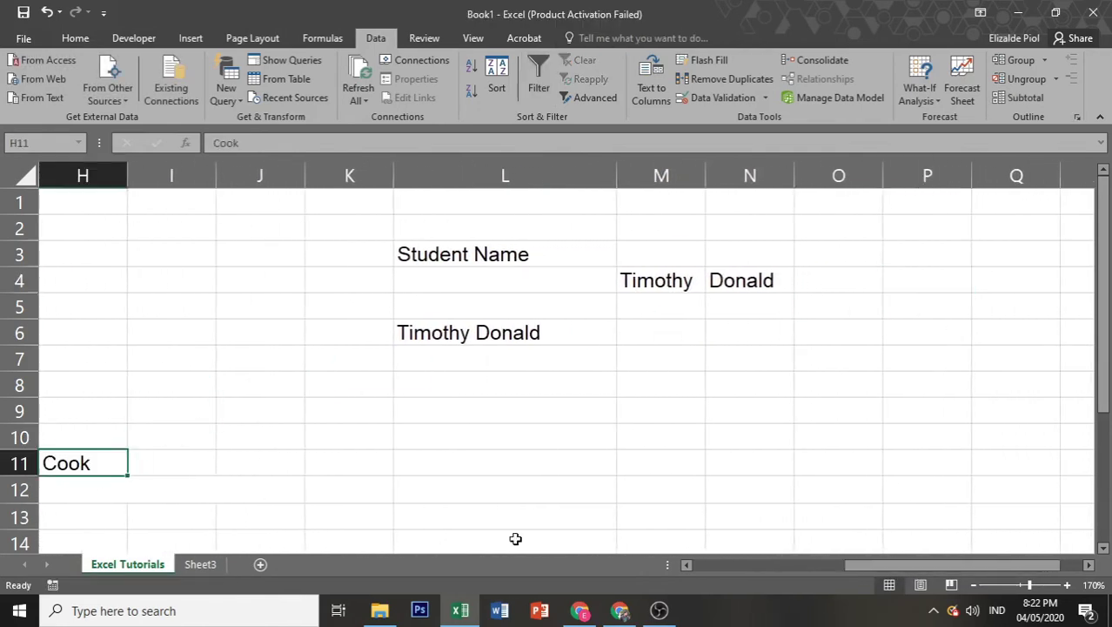
drag(840, 567, 717, 566)
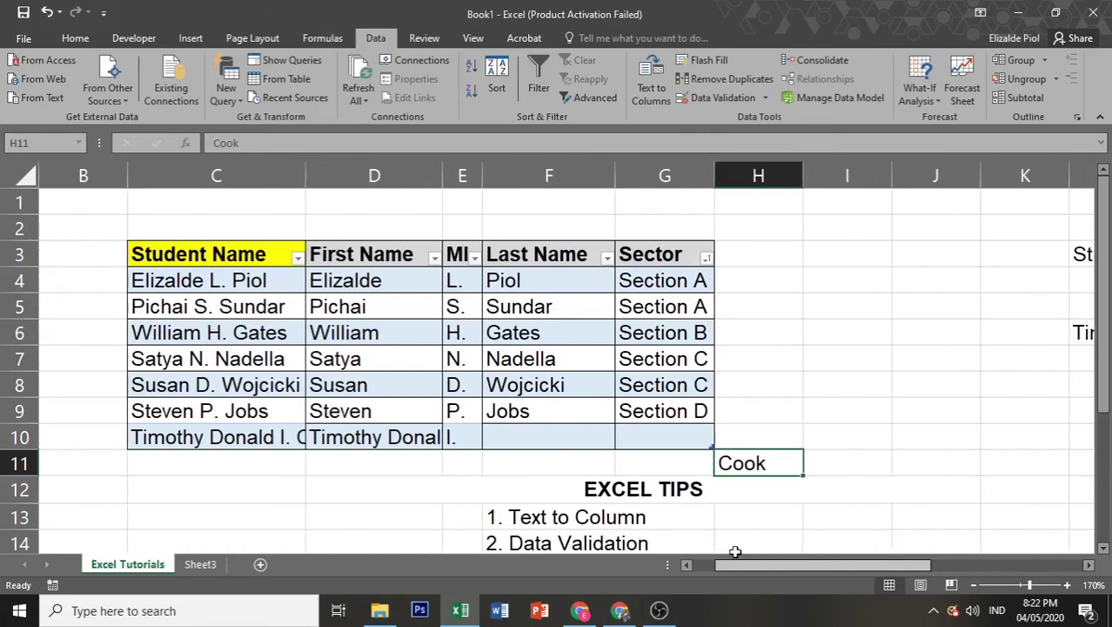
drag(762, 482, 548, 442)
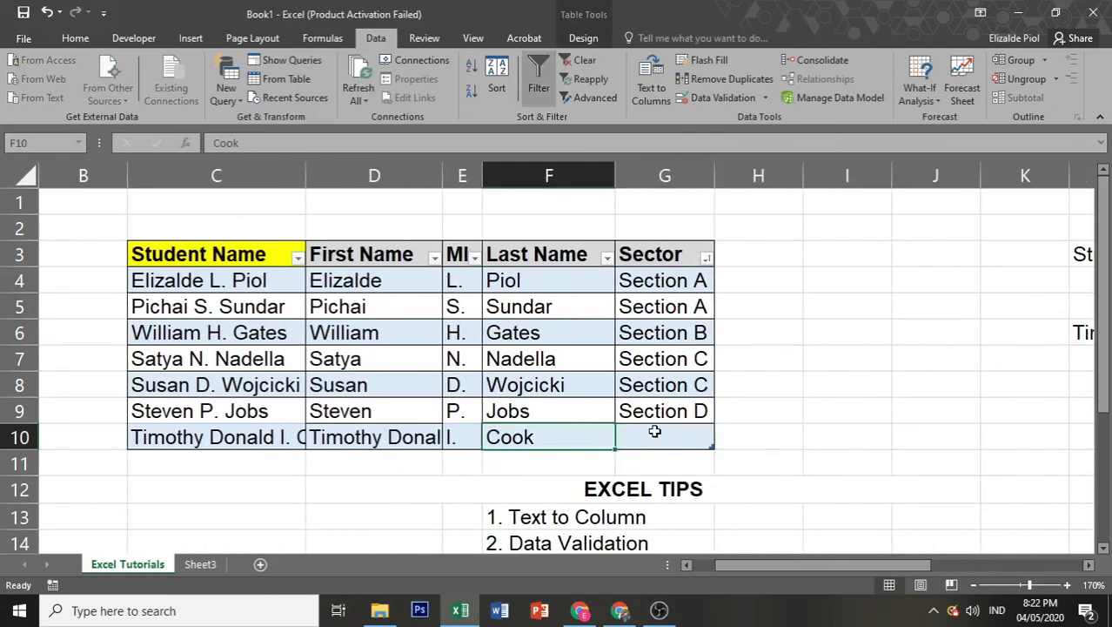
Step: Set G10's sector to Section B, then scroll down to the Concatenation and Goal Seek tips
click(661, 437)
click(719, 450)
click(687, 440)
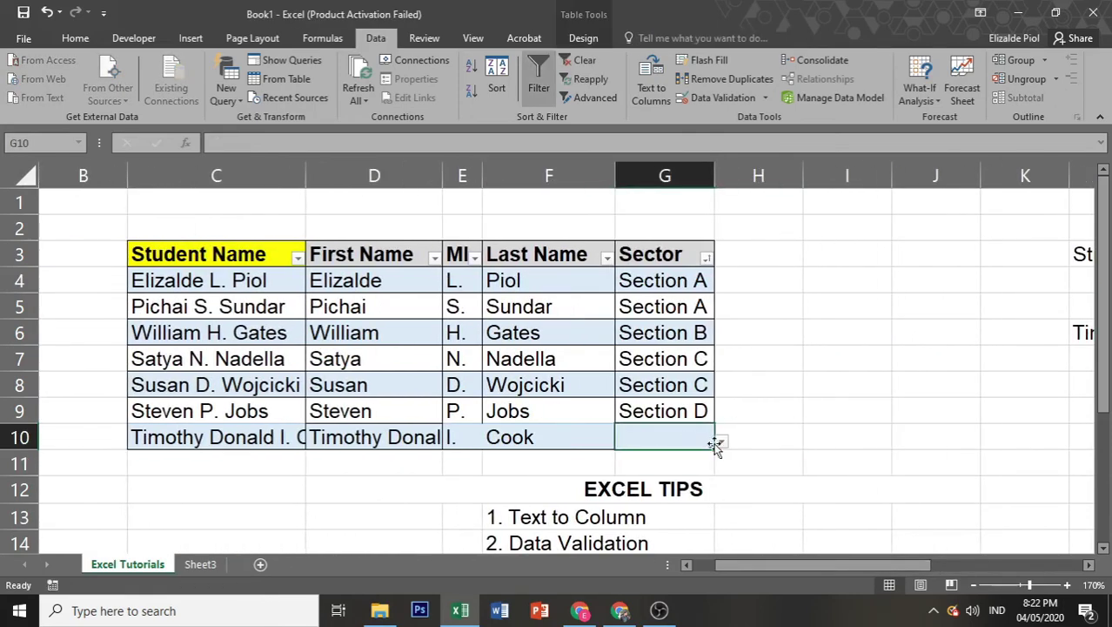
click(722, 444)
click(676, 478)
click(926, 462)
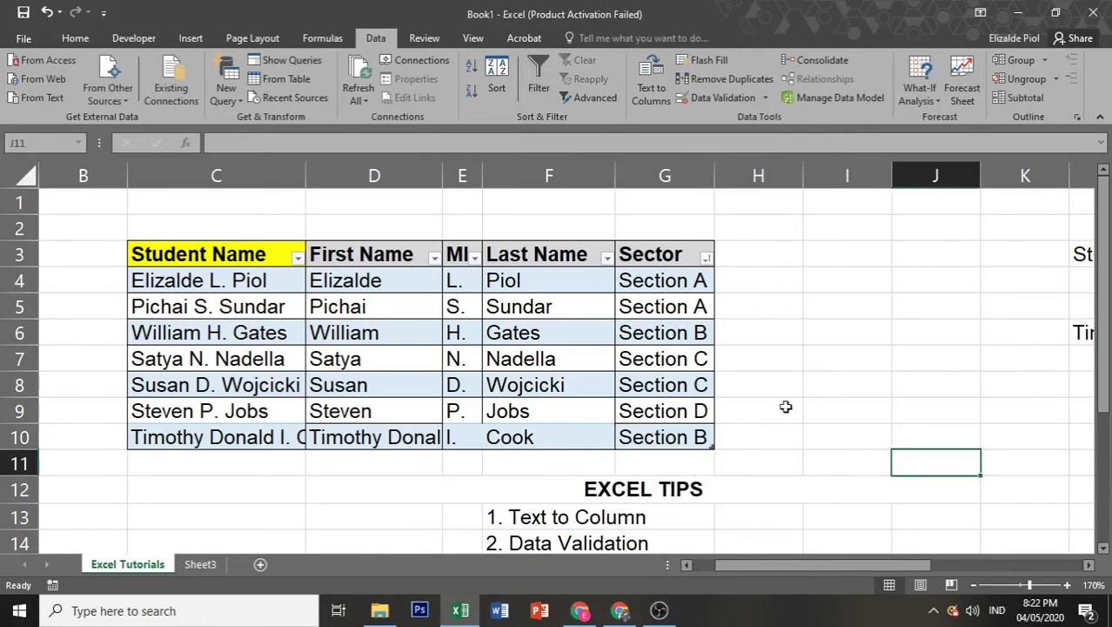
scroll(685, 470, down, 1)
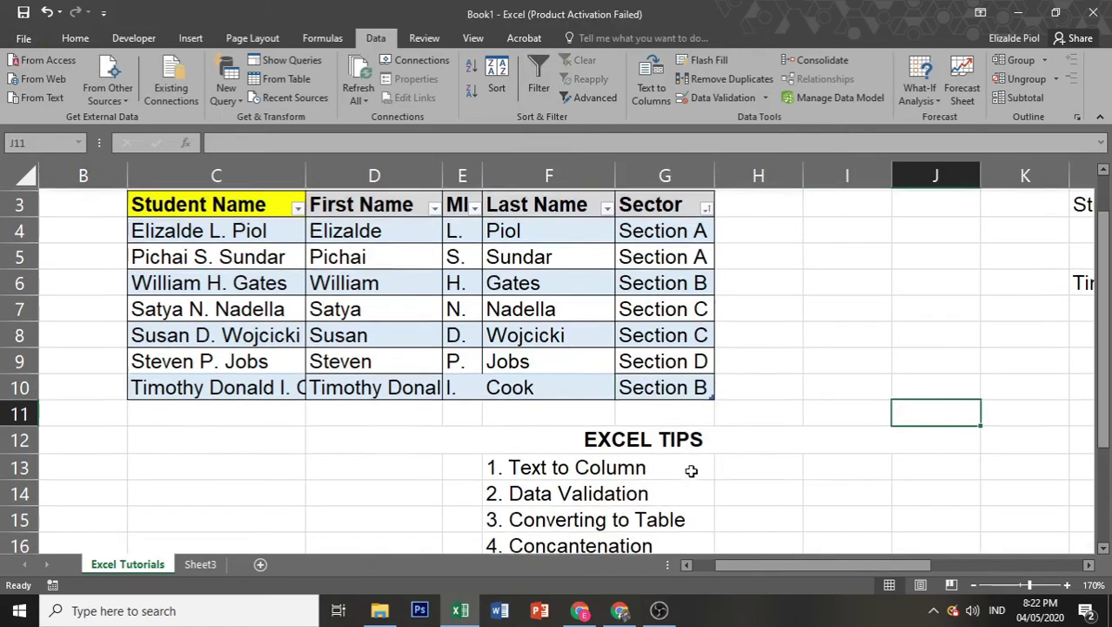
click(618, 513)
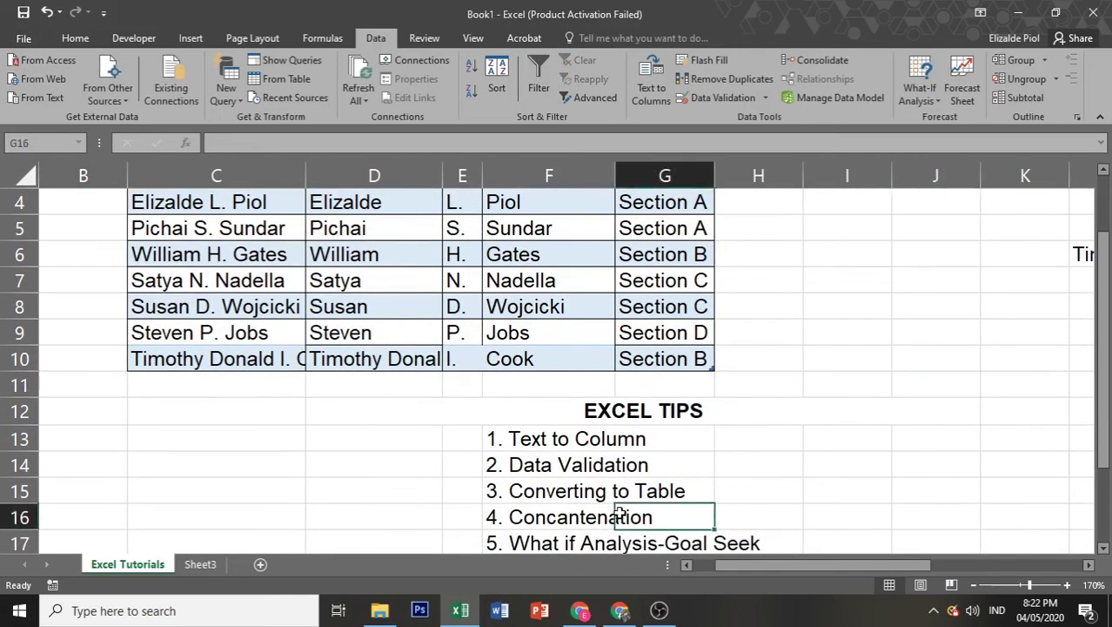
click(543, 542)
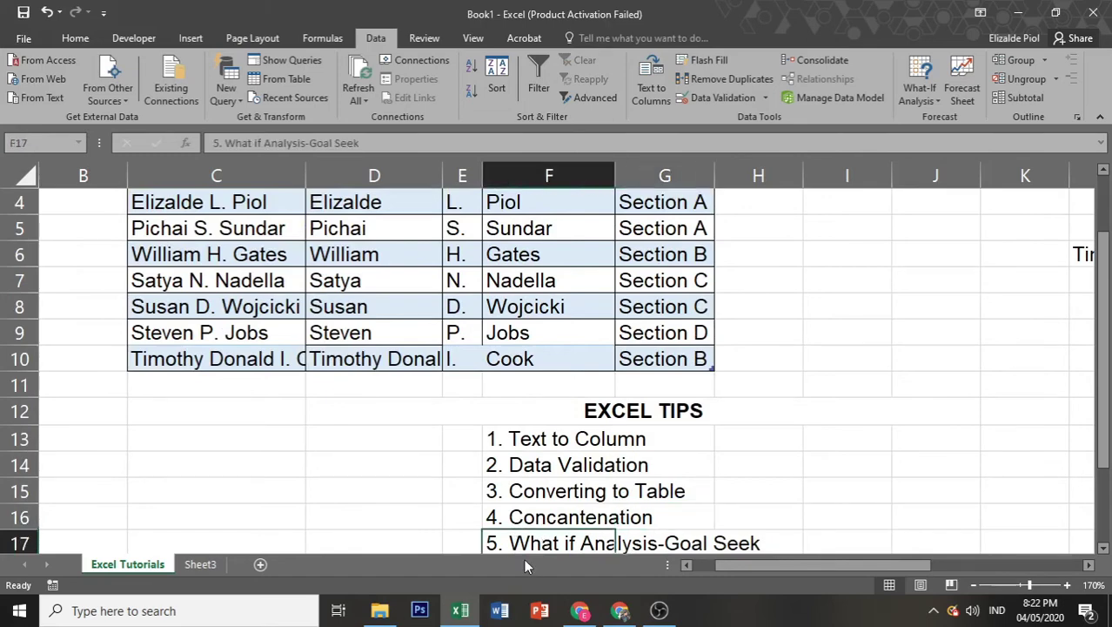
Step: On Sheet3, enter the first student's scores: Prelim 80, Midterm 85, SemiFinal 90, Finals 88
click(202, 565)
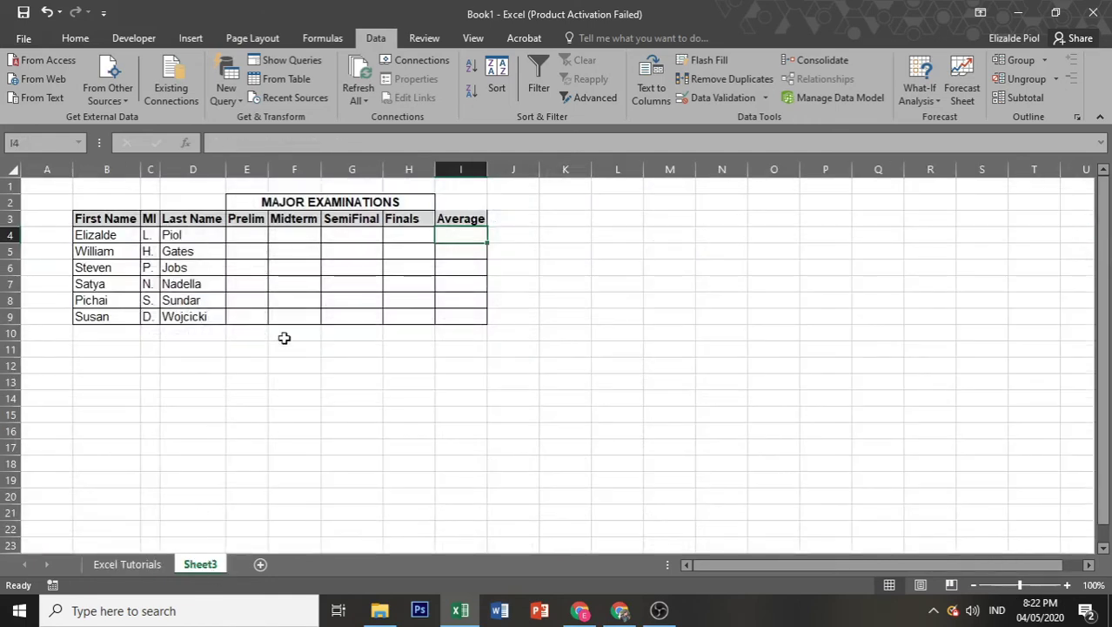
click(81, 214)
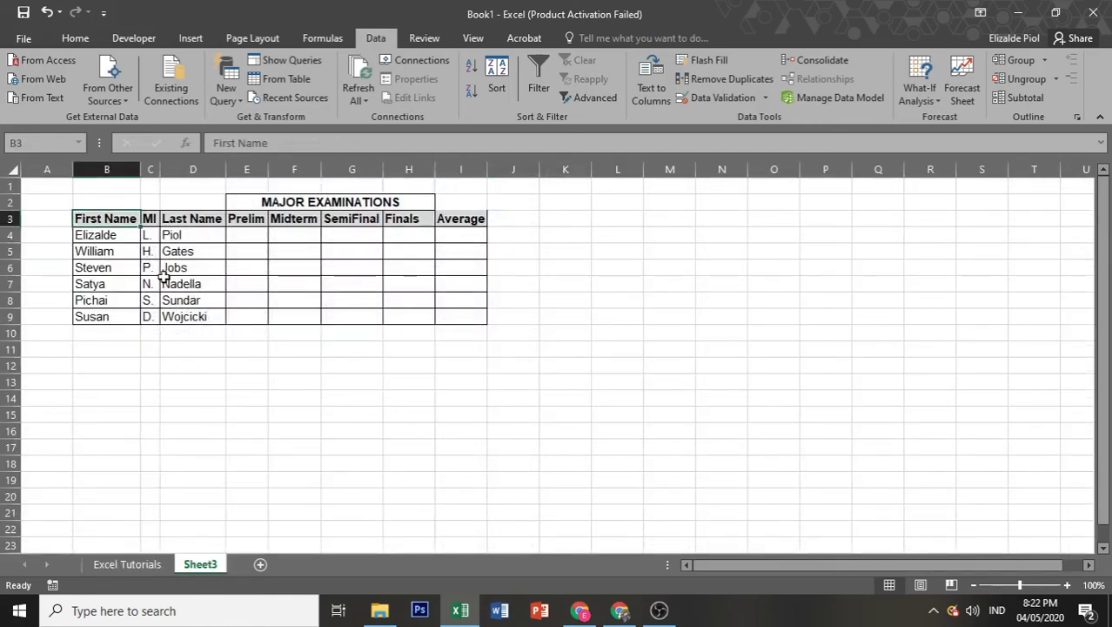
click(250, 234)
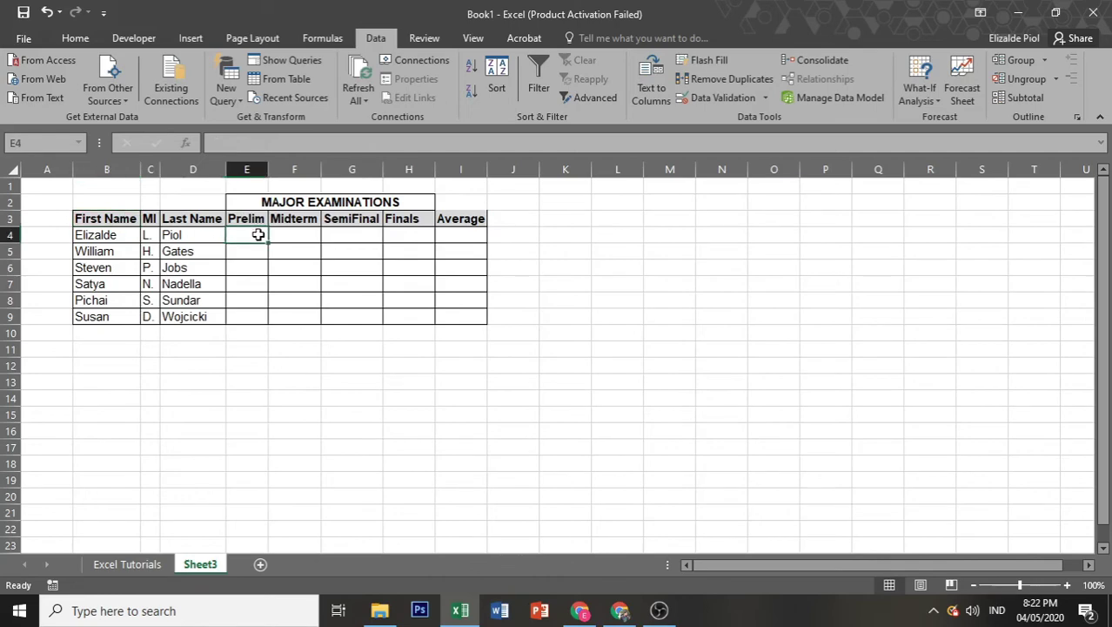
text(8)
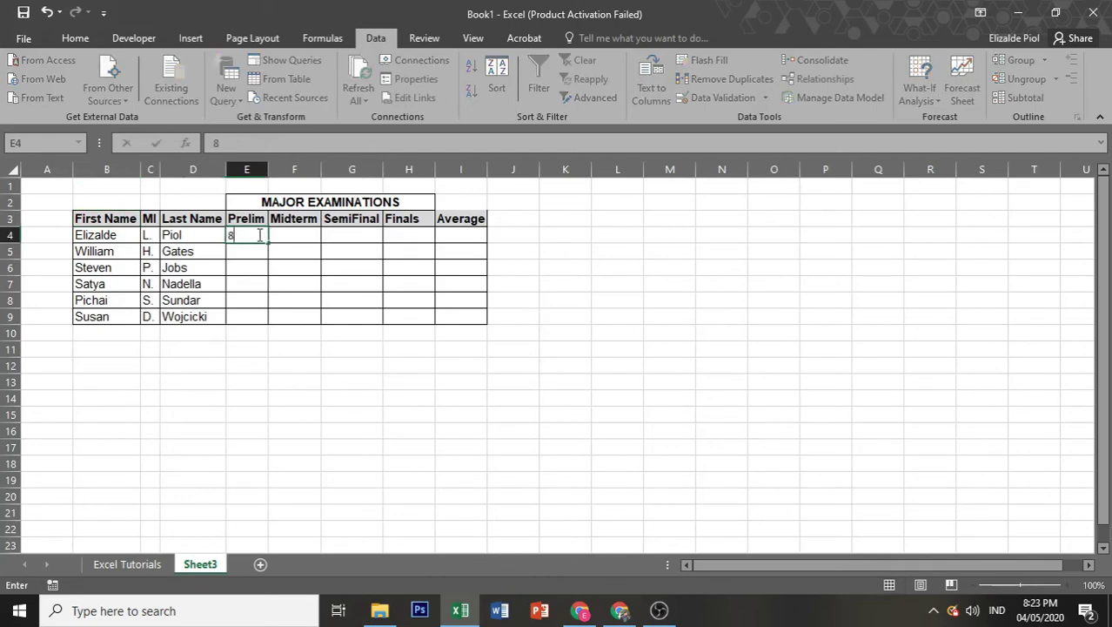
key(BackSpace)
key(Tab)
text(85)
key(Tab)
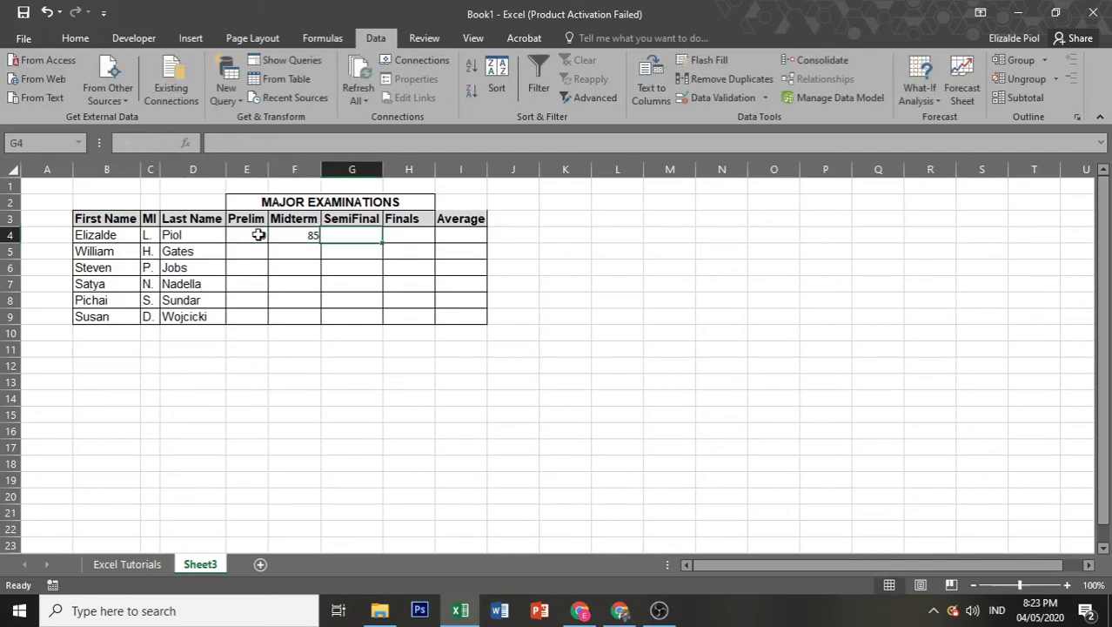
text(90)
key(Tab)
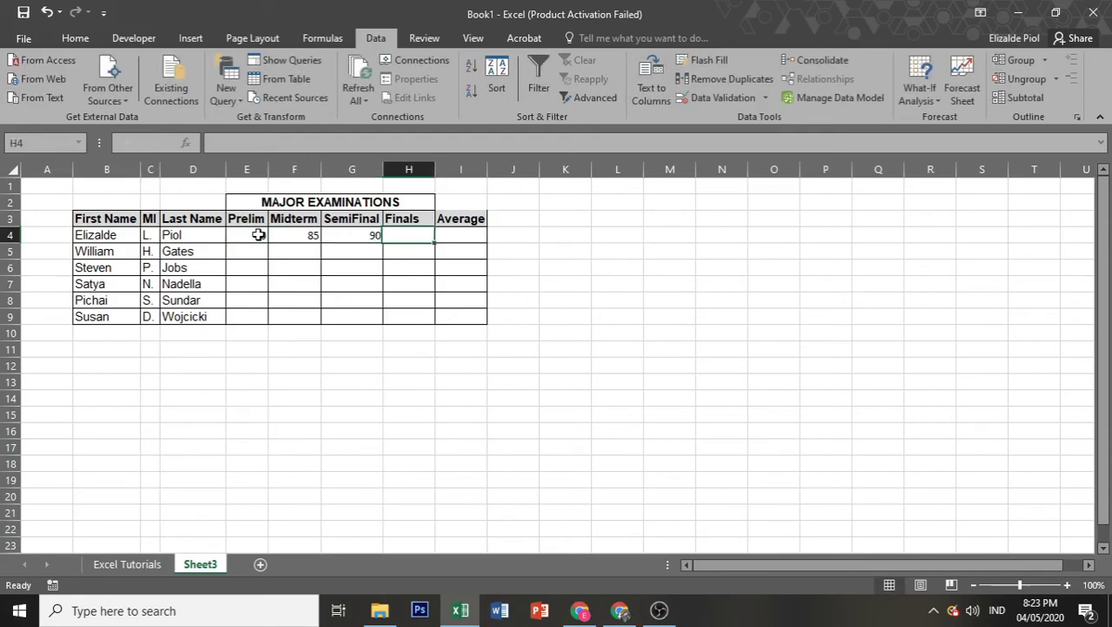
text(88)
key(Tab)
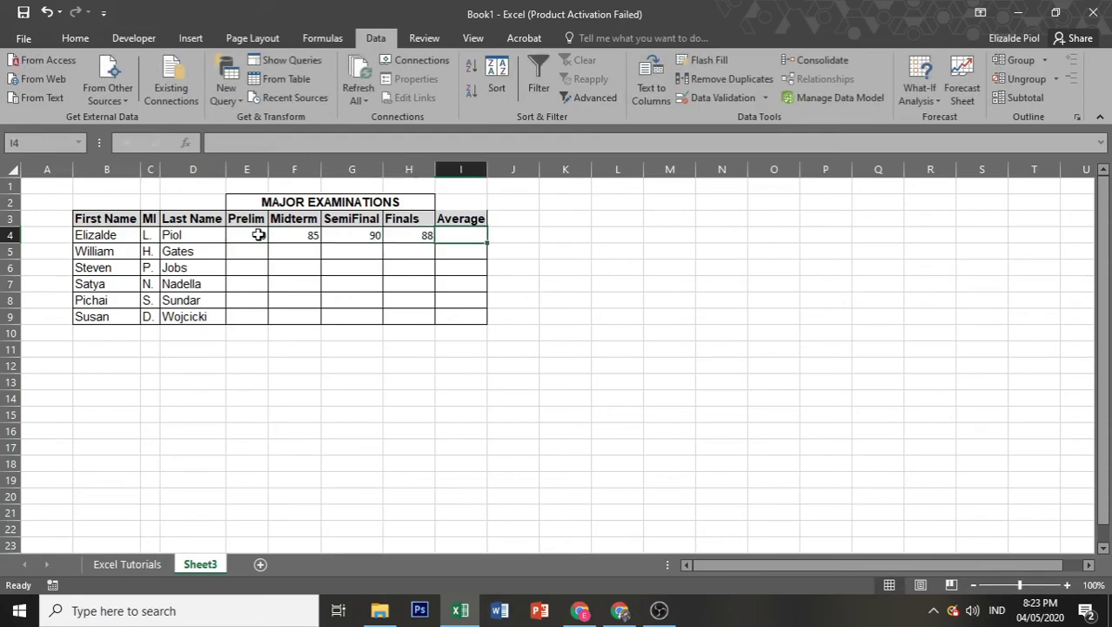
drag(254, 235, 318, 230)
Step: Enter =AVERAGE(E4:H4) in I4 to average the first student's four exam scores
click(455, 234)
text(=aver)
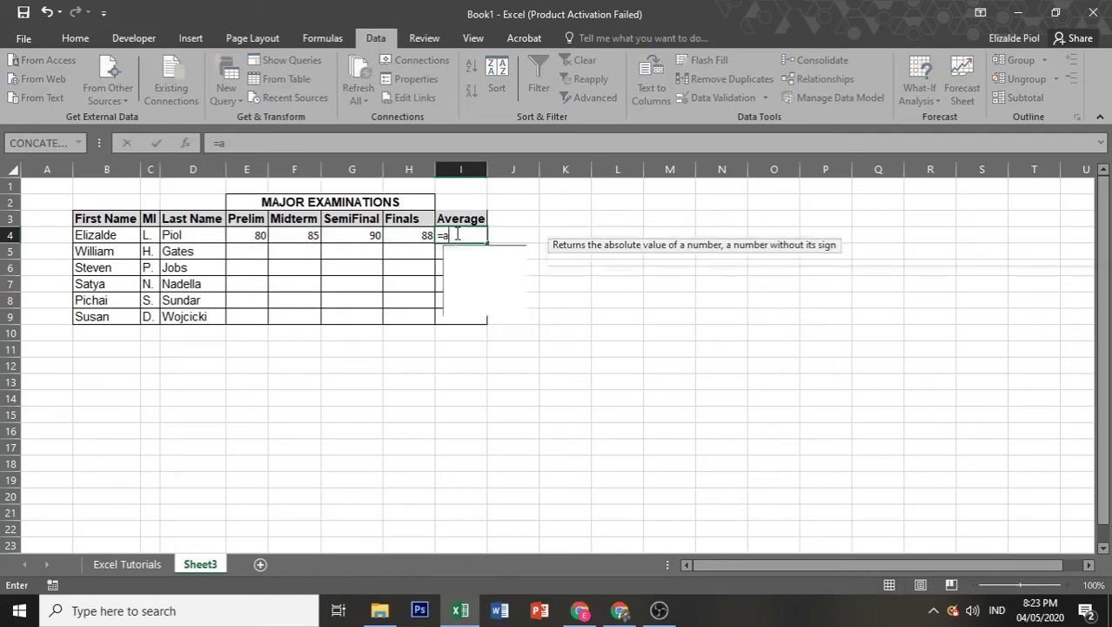
double_click(474, 254)
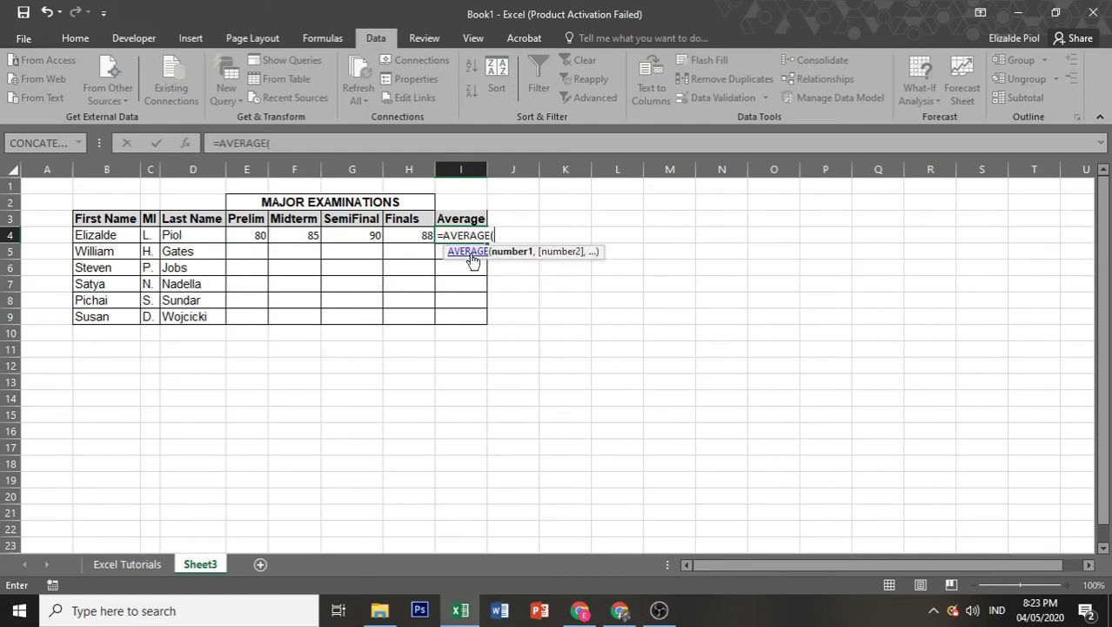
drag(236, 241, 404, 236)
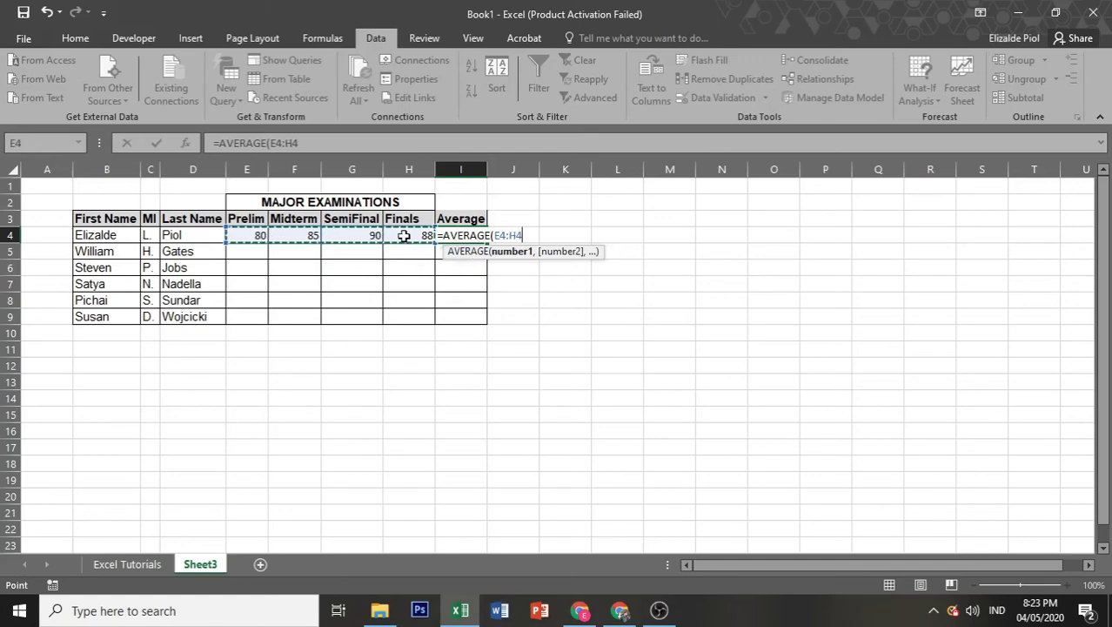
key(Return)
click(453, 230)
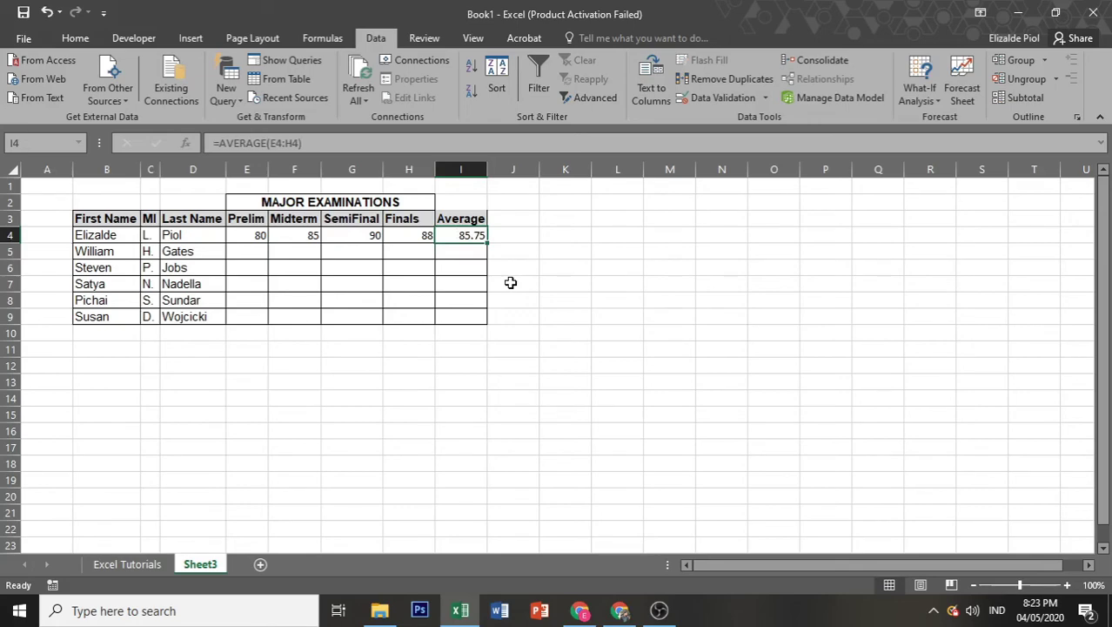
drag(122, 237, 207, 238)
click(446, 233)
Step: Change the Prelim score in E4 to 82, then 83, bringing the average in I4 to 86.5
click(232, 235)
text(8)
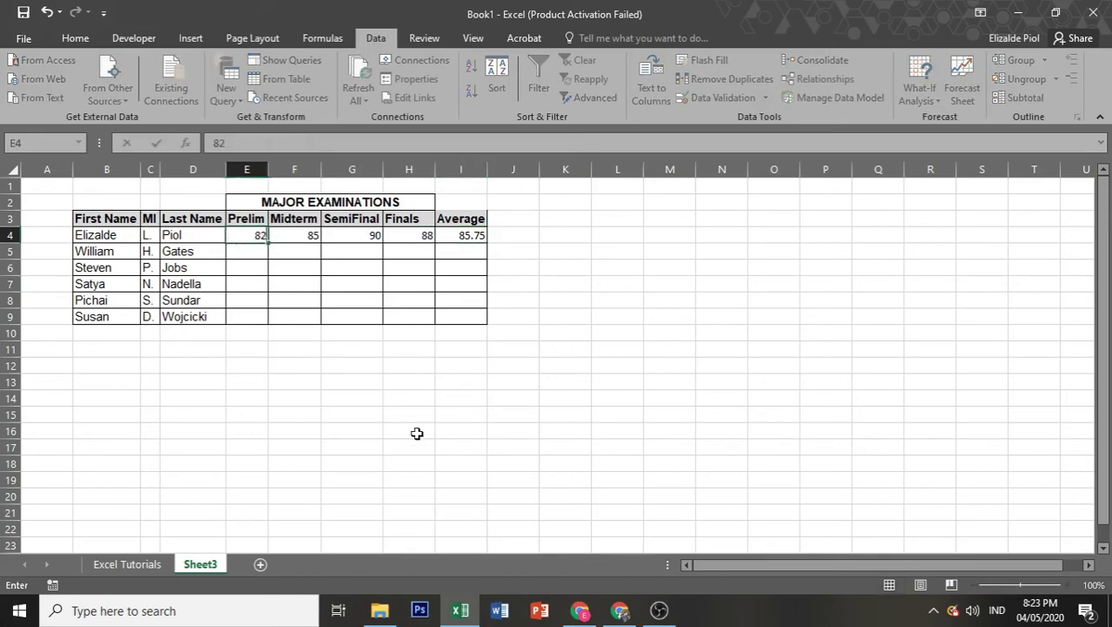
text(2)
key(Return)
key(Up)
text(83)
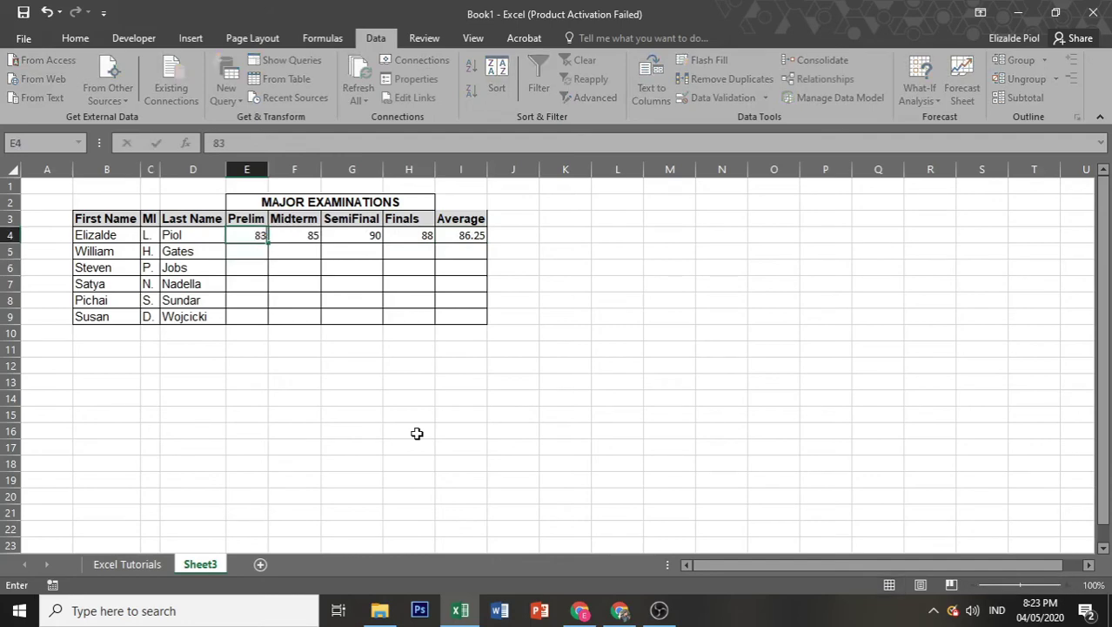
key(Return)
key(Up)
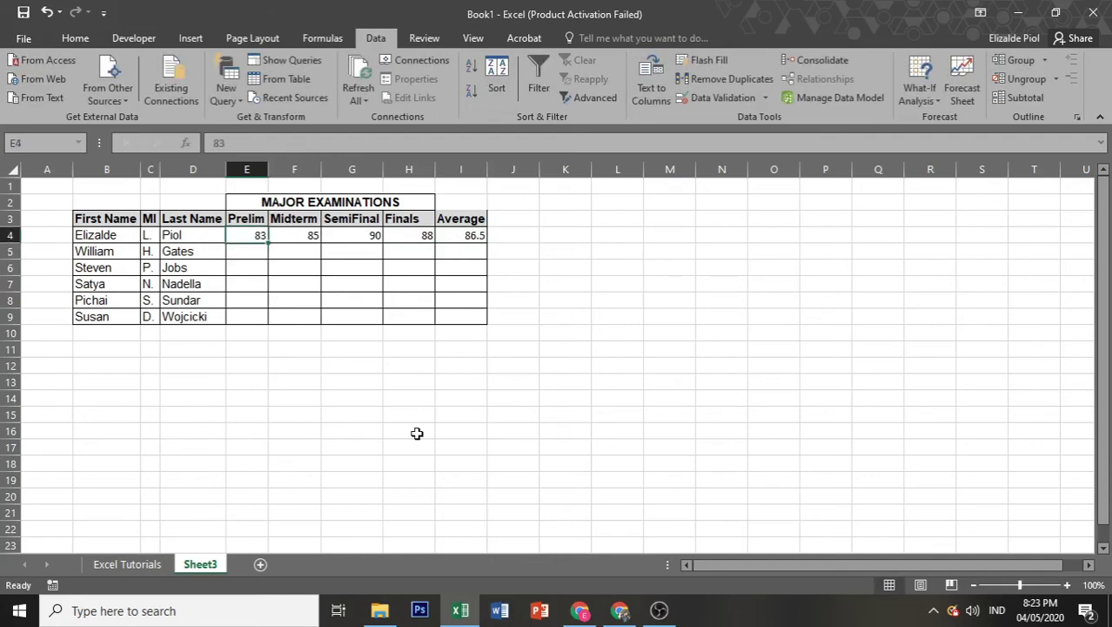
key(Right)
key(Right)
key(Right)
key(Right)
key(Right)
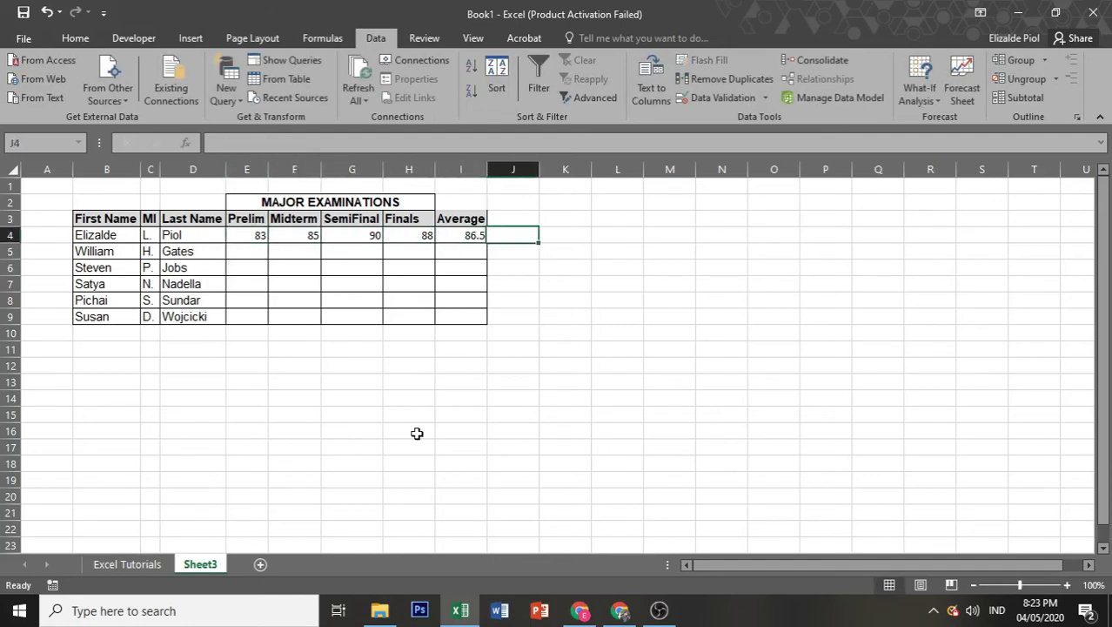
key(Left)
key(Left)
key(Left)
key(Left)
key(Left)
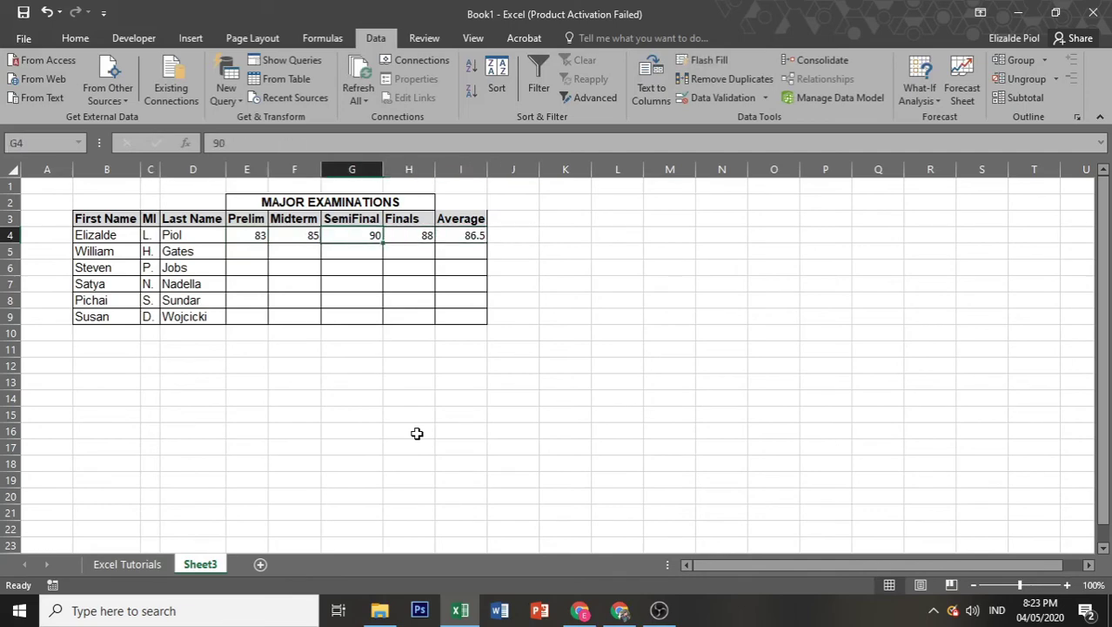
key(Right)
key(Right)
key(Right)
key(Right)
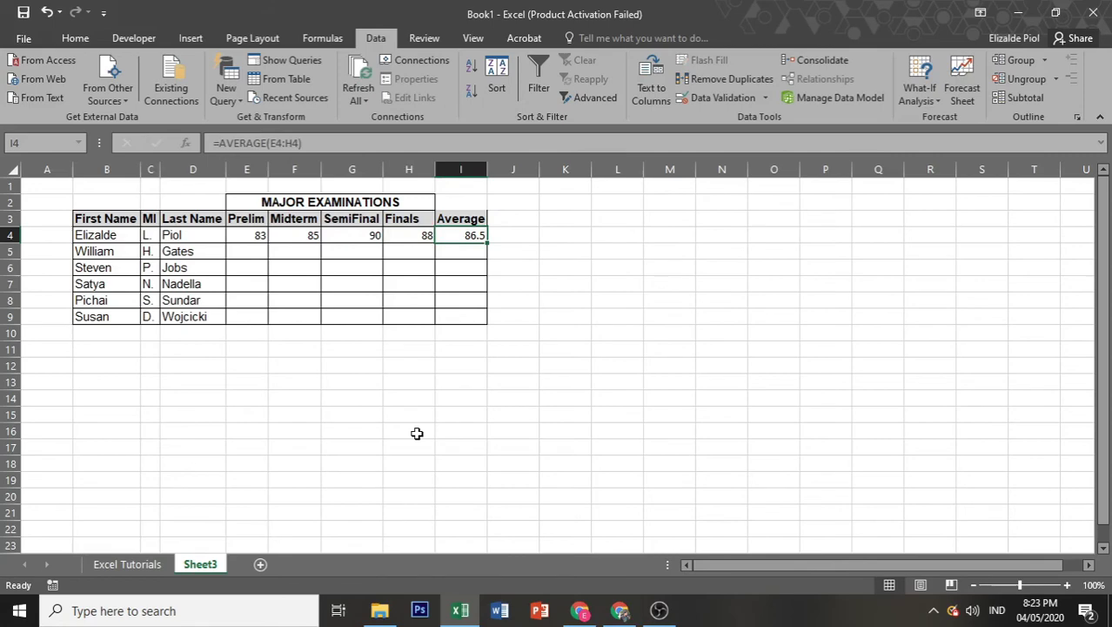
key(Left)
key(Right)
key(Left)
key(Right)
key(Left)
key(Left)
key(Left)
key(Left)
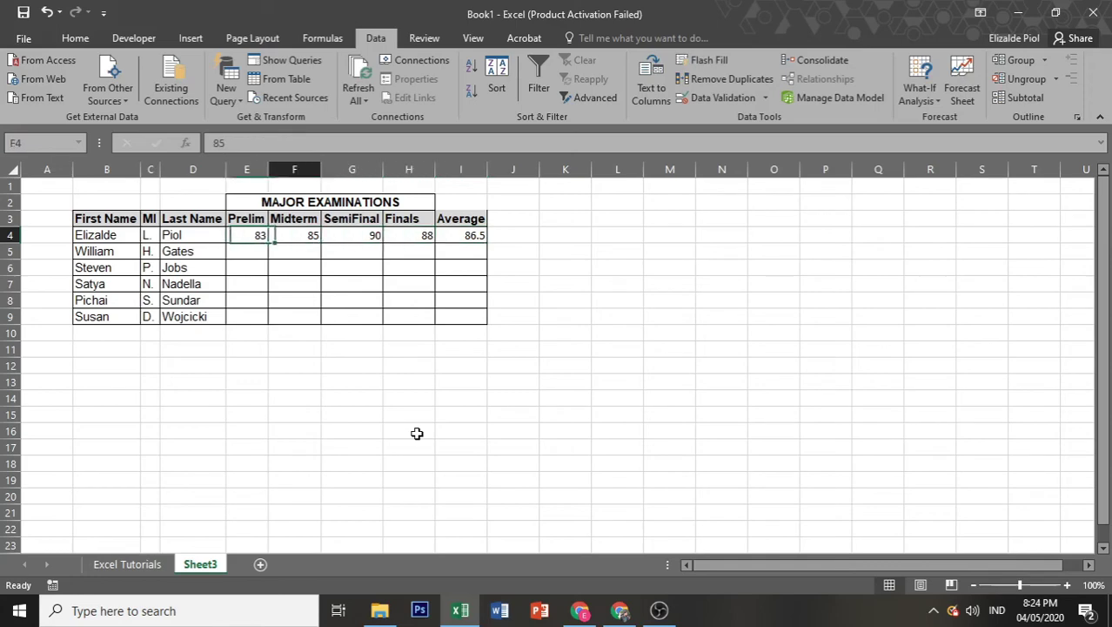
key(Right)
key(Left)
key(Right)
key(Right)
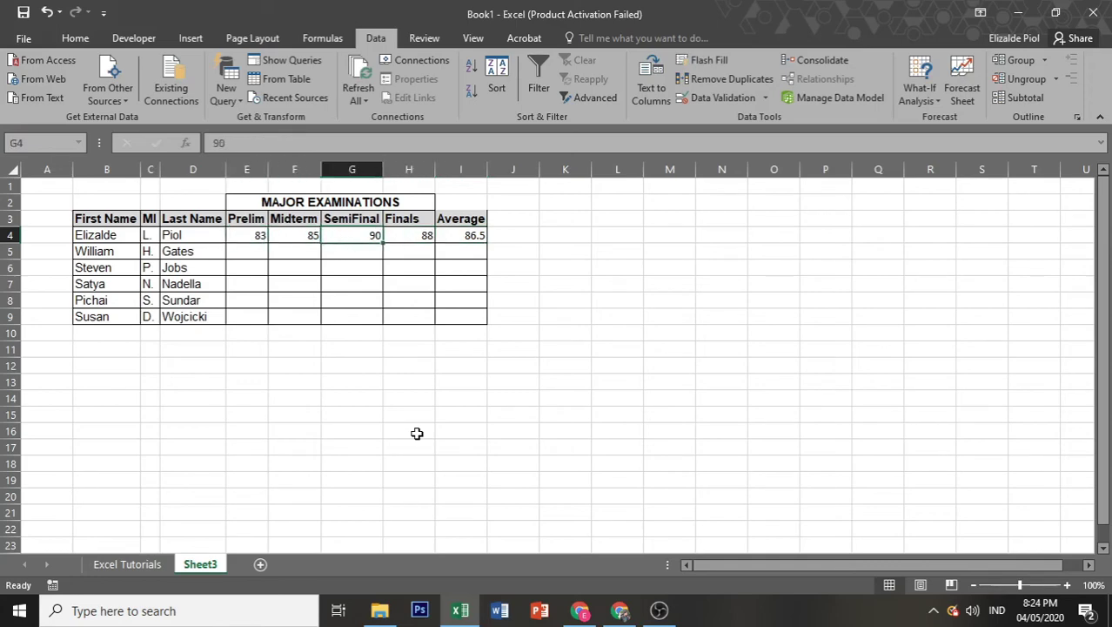
key(Right)
key(Right)
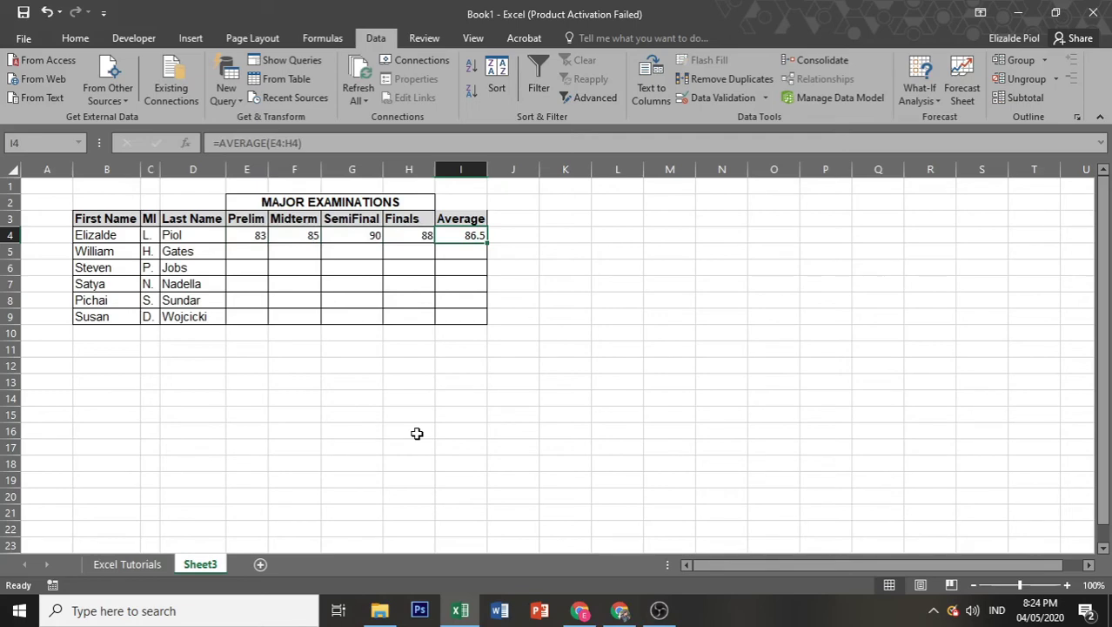
click(910, 105)
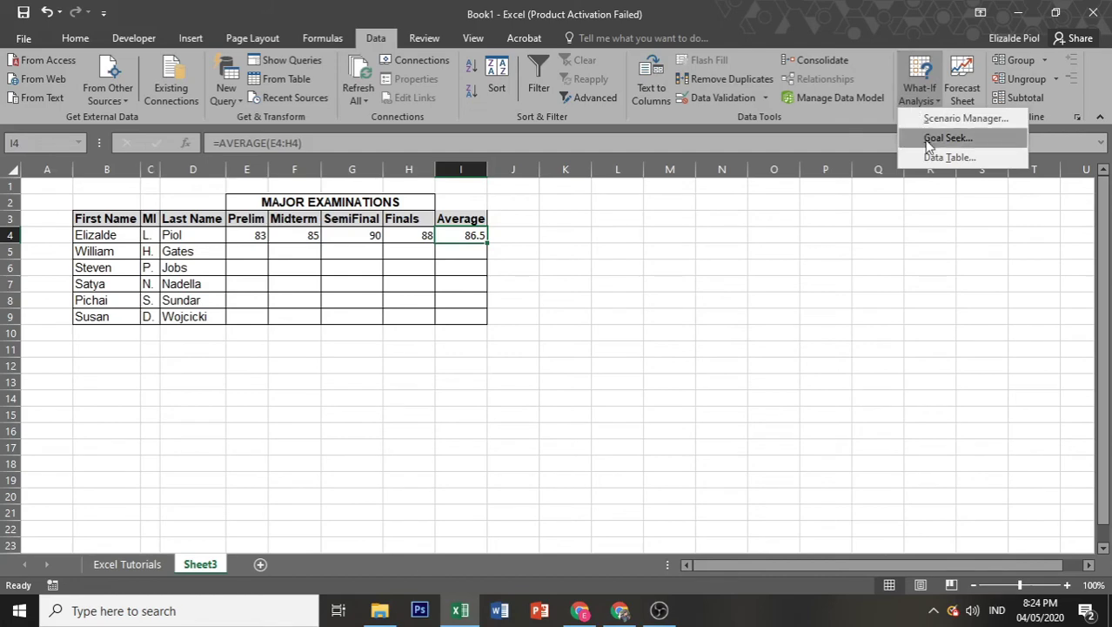
click(930, 139)
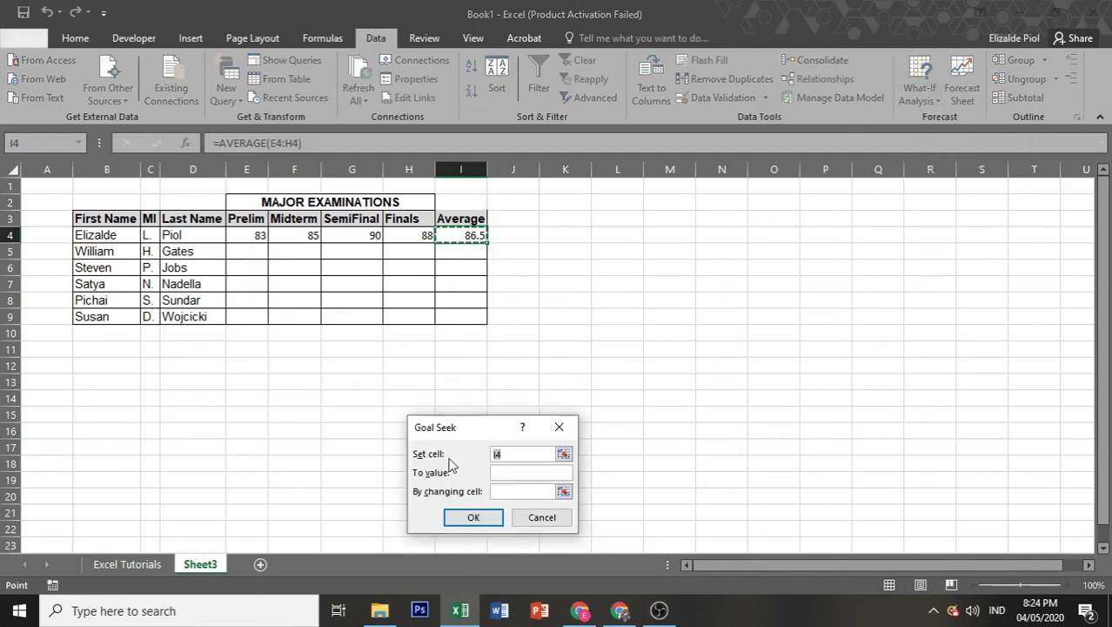
drag(474, 429, 750, 267)
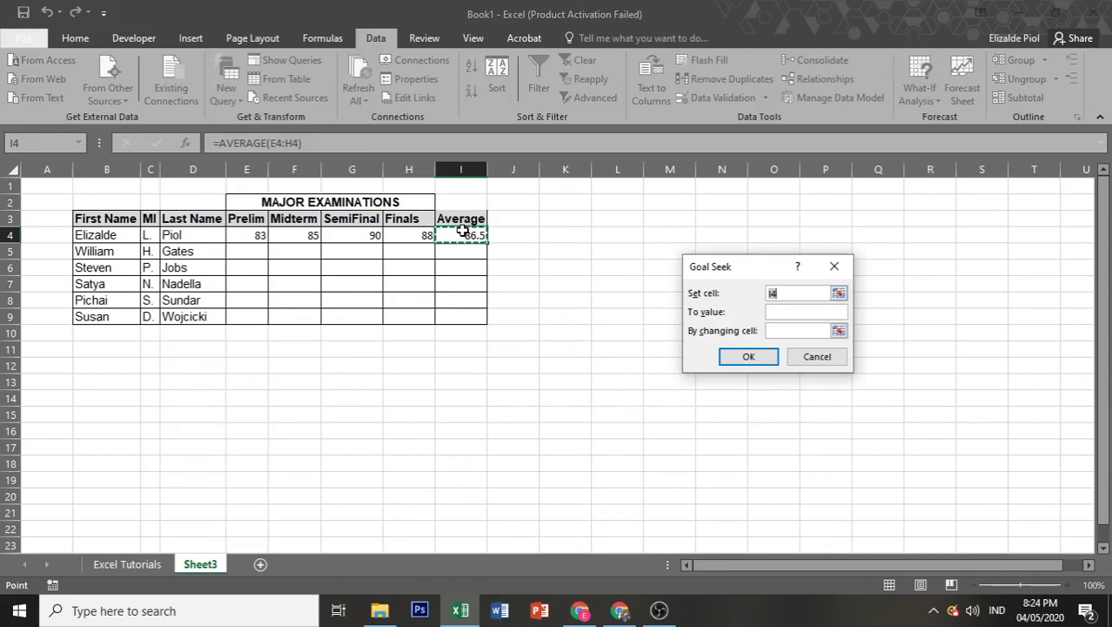
click(779, 312)
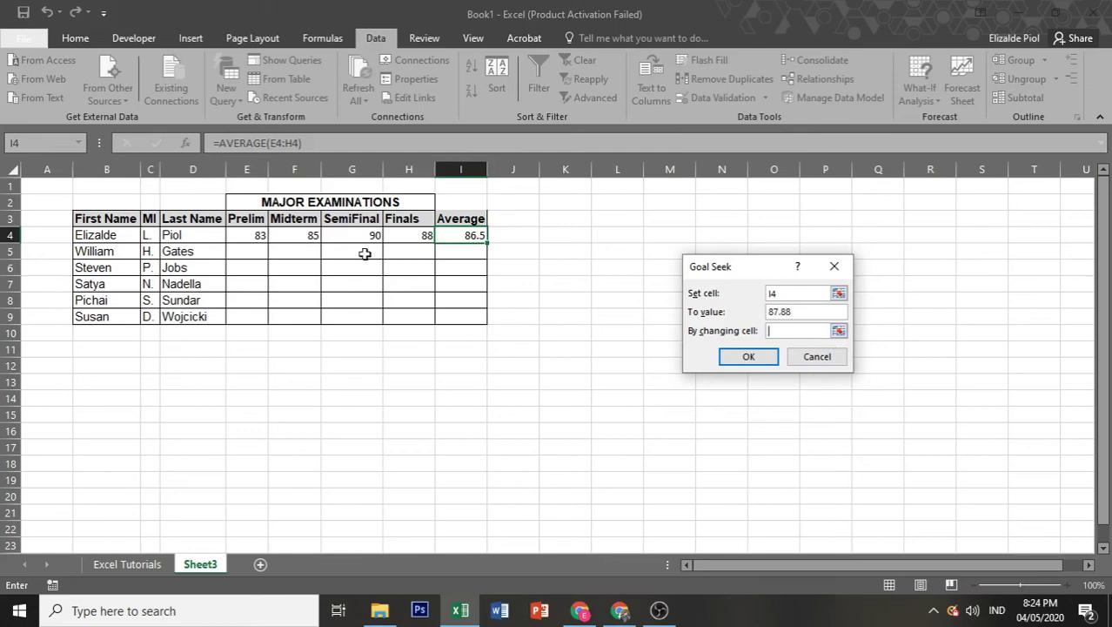
click(254, 237)
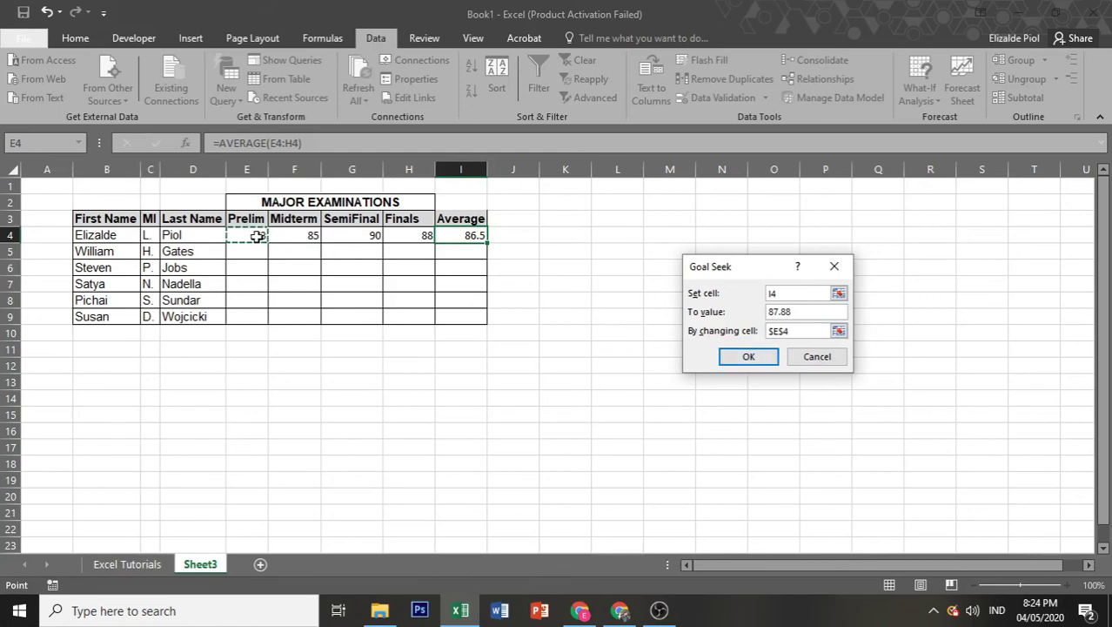
click(747, 356)
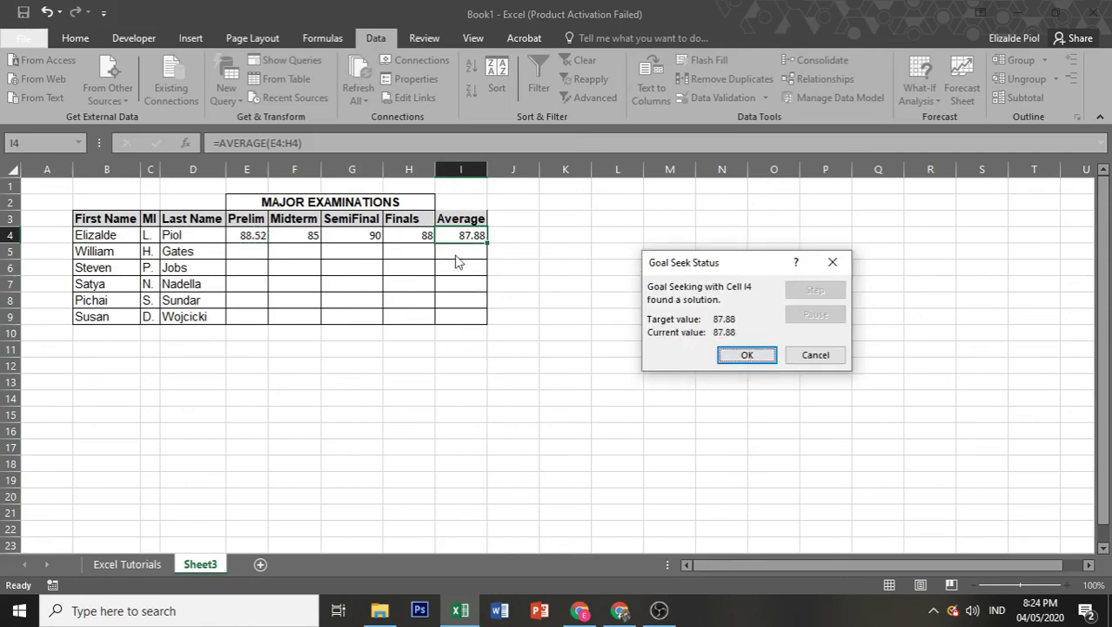
click(730, 356)
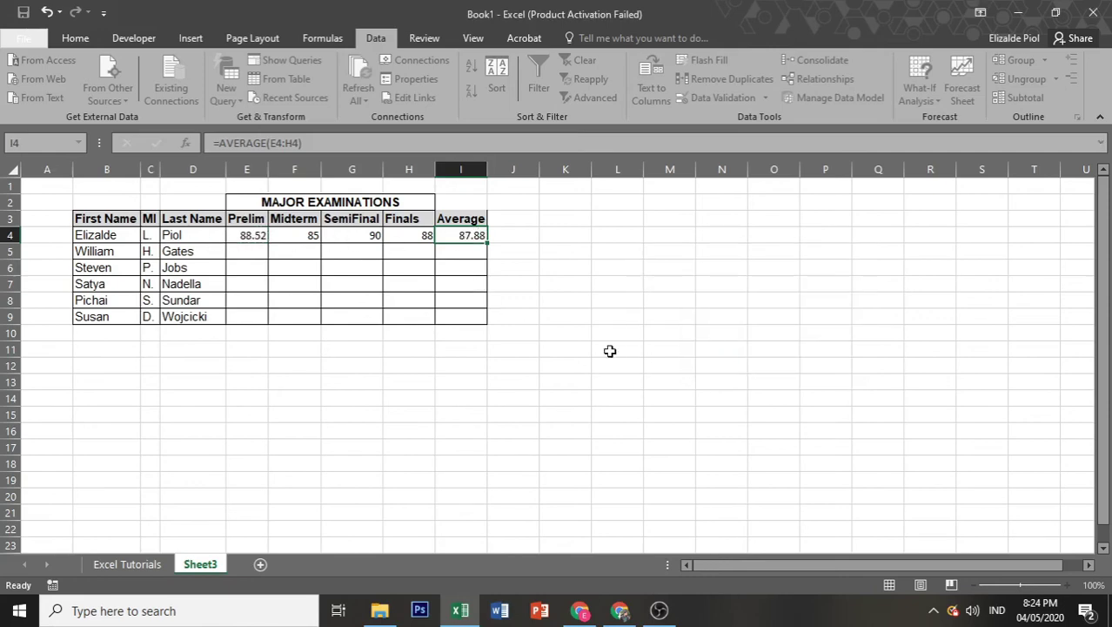
click(251, 238)
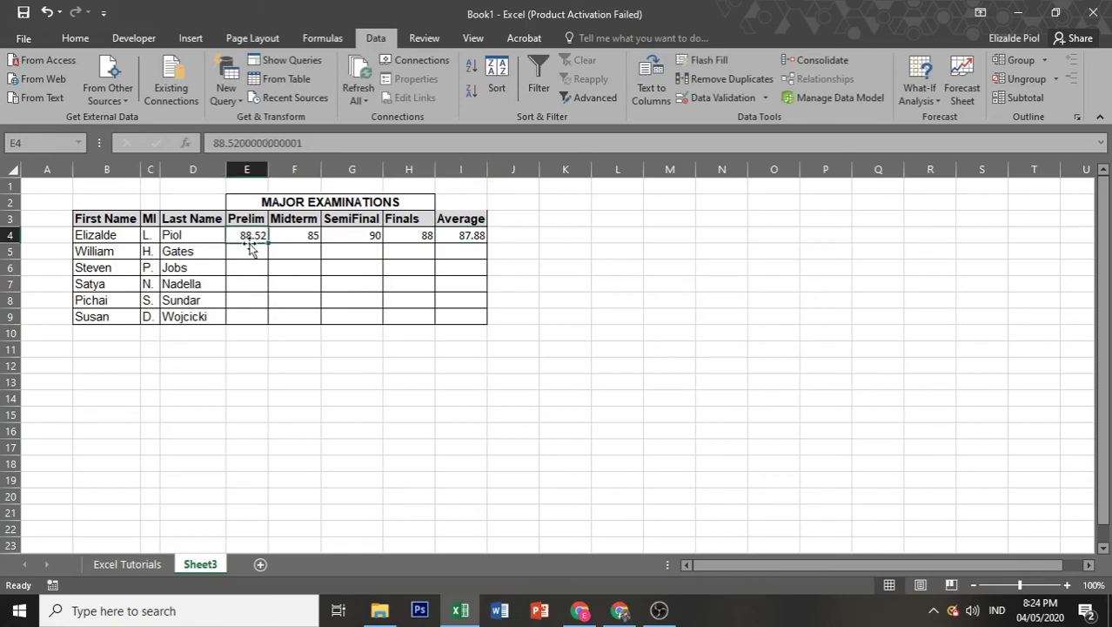
click(445, 235)
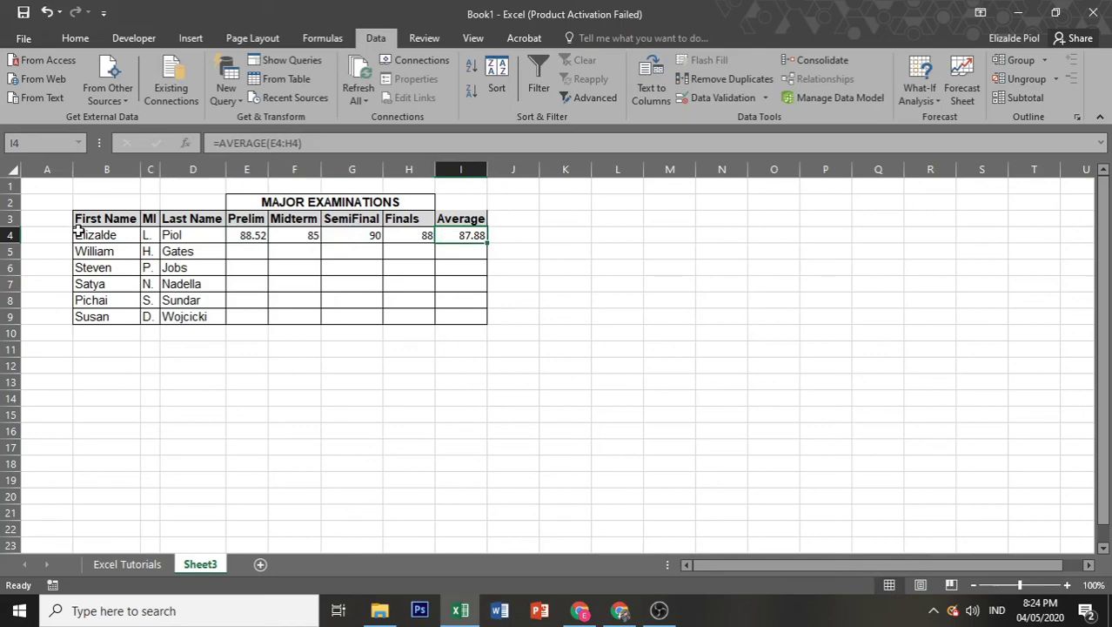
drag(78, 231, 193, 235)
Step: Enter the second student's scores 75, 76, 85 and 88 across E5:H5
click(445, 235)
click(247, 251)
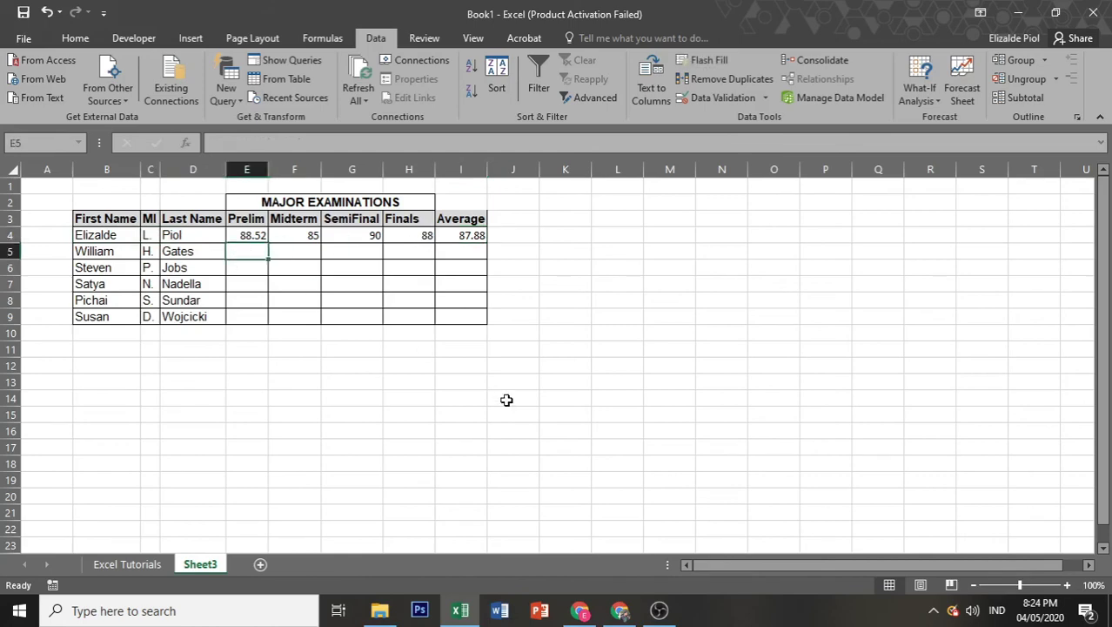
text(75)
key(Tab)
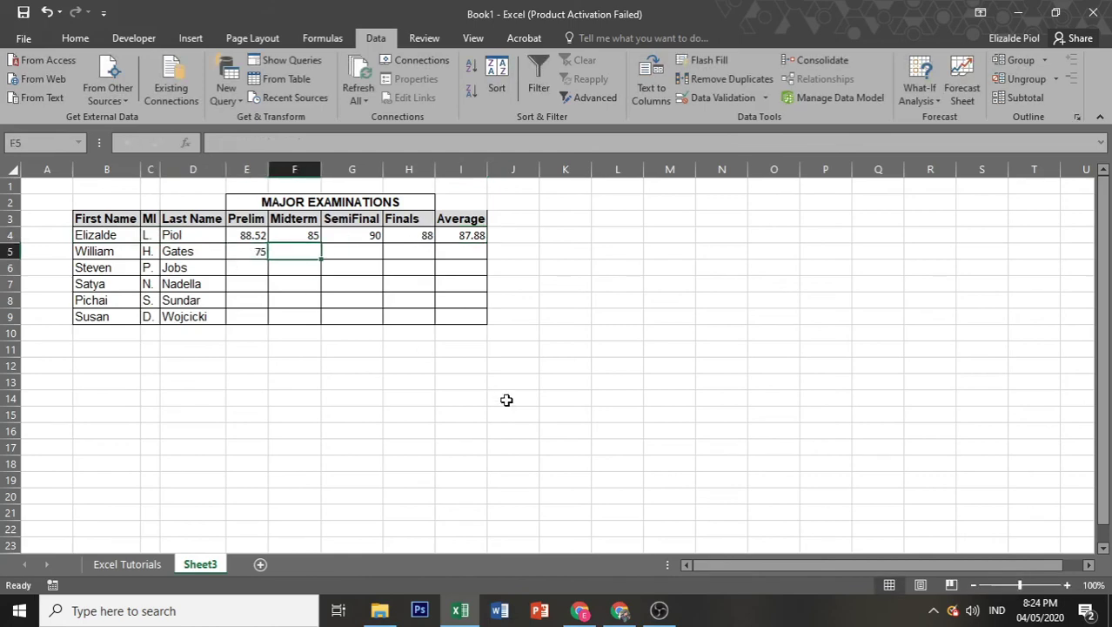
text(76)
key(Tab)
text(85)
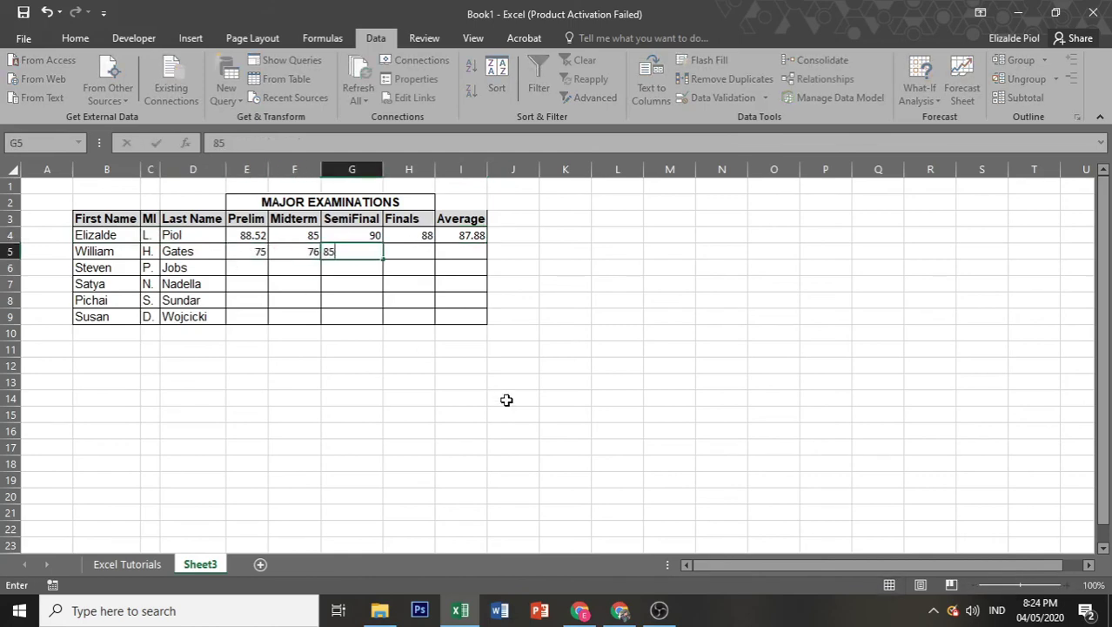
key(Tab)
text(8)
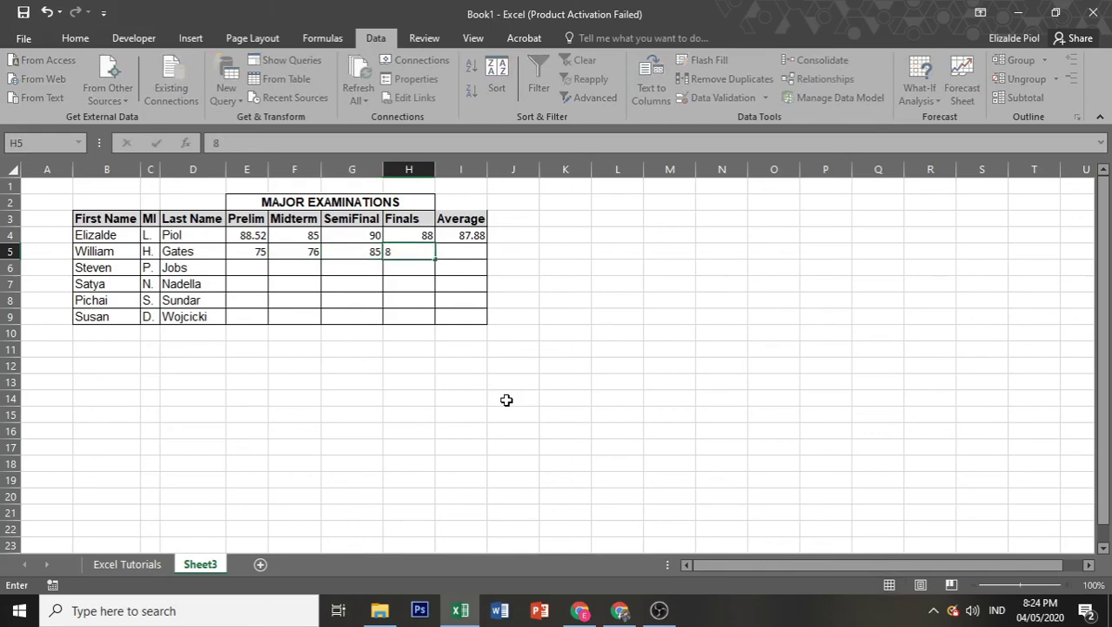
key(Tab)
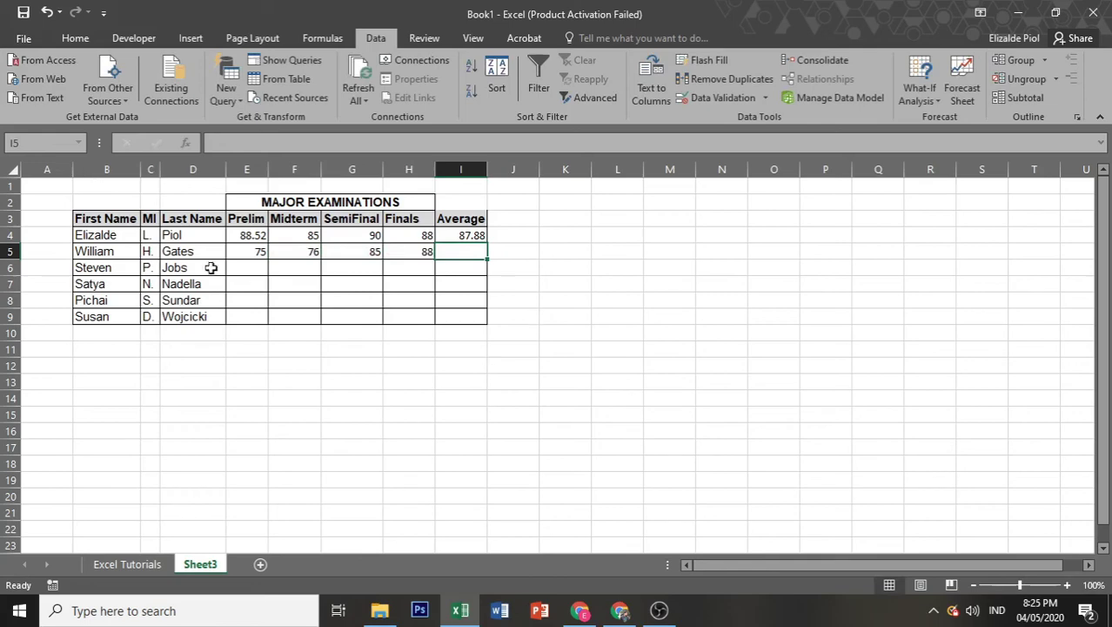
Step: Select the second student's four exam scores E5:H5
drag(252, 255, 446, 249)
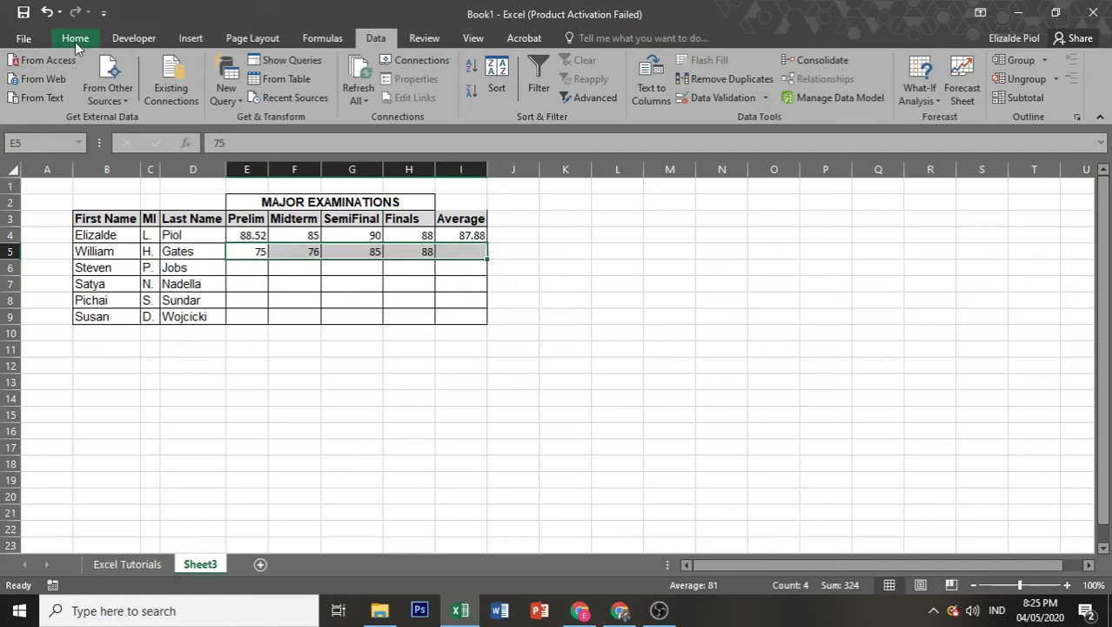
click(387, 400)
click(245, 250)
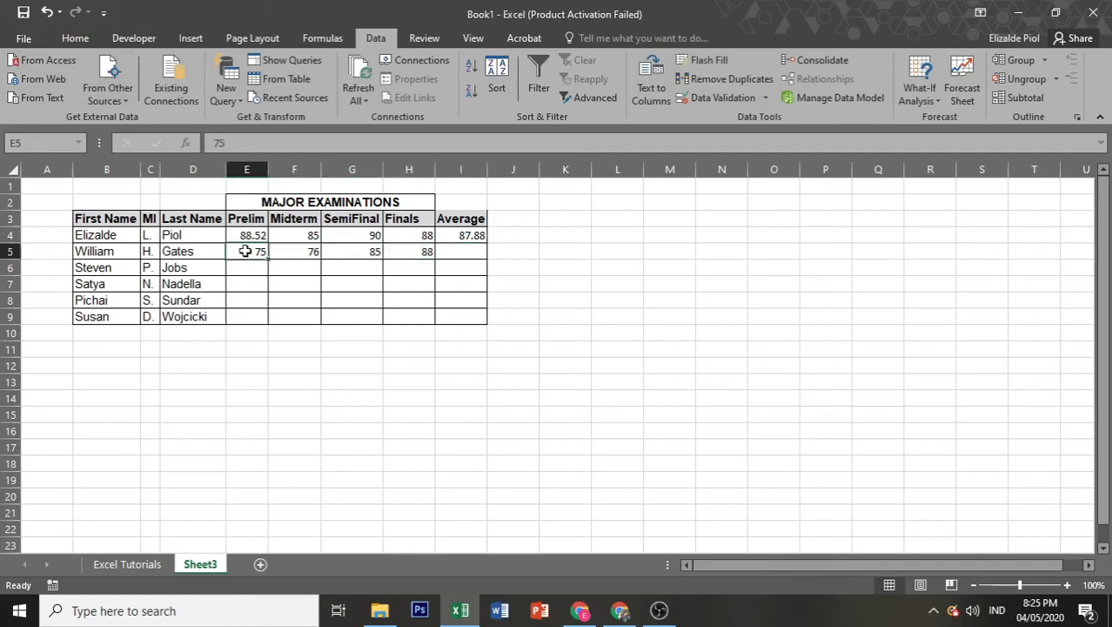
drag(245, 251, 461, 252)
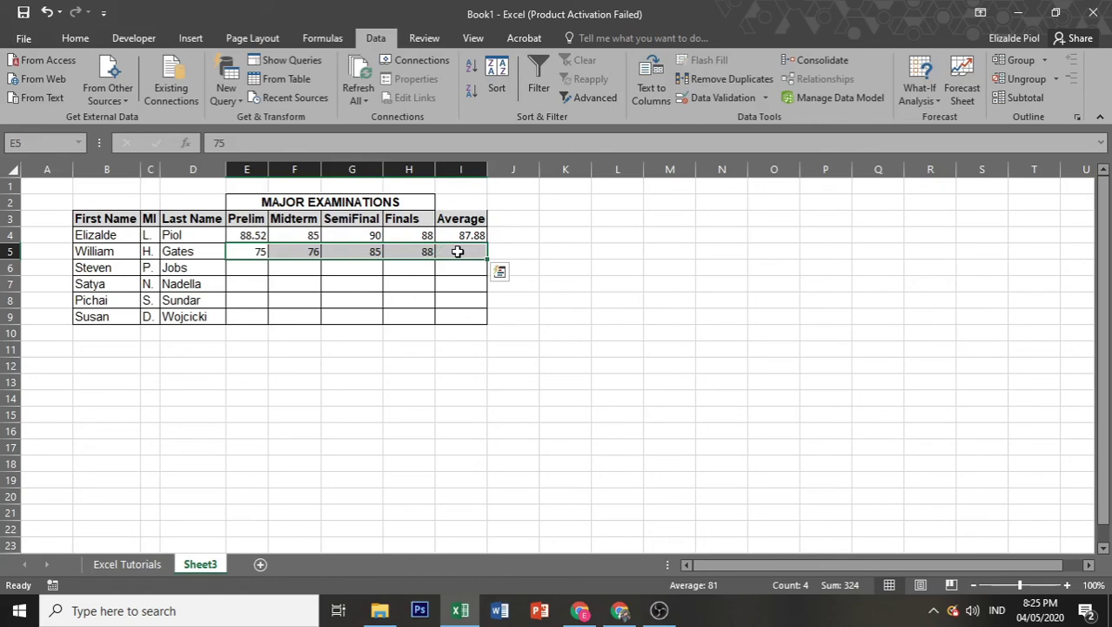
Step: Insert an Average from the Home tab's AutoSum list, creating =AVERAGE(E5:H5) in I5
click(75, 38)
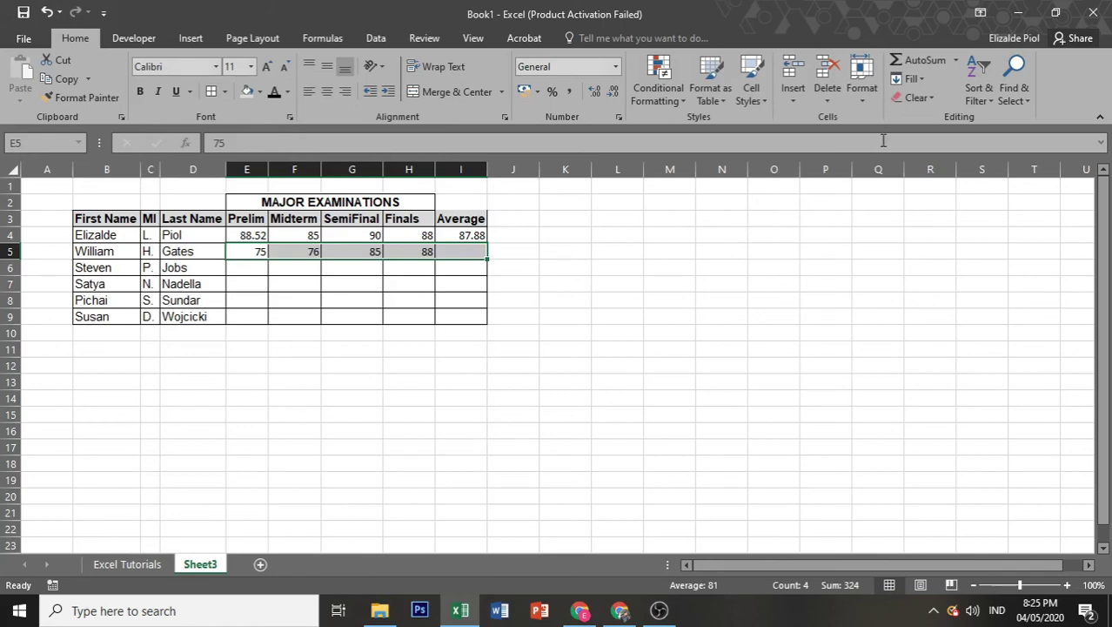
click(955, 61)
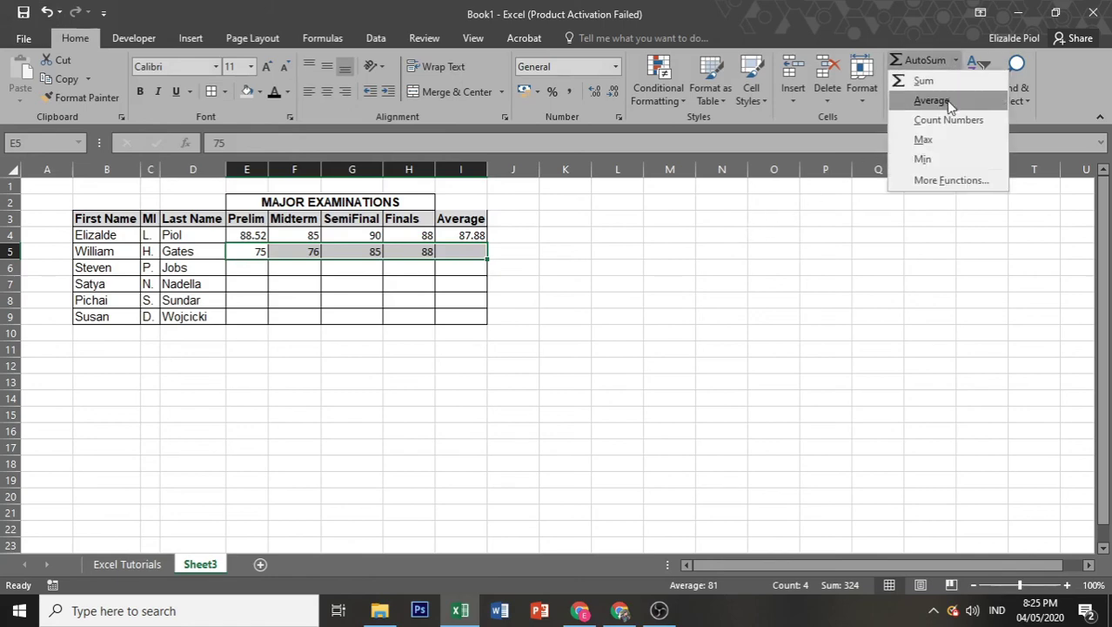
click(931, 101)
Step: Check the I5 average formula against the Prelim score, confirming it returns 81
click(474, 251)
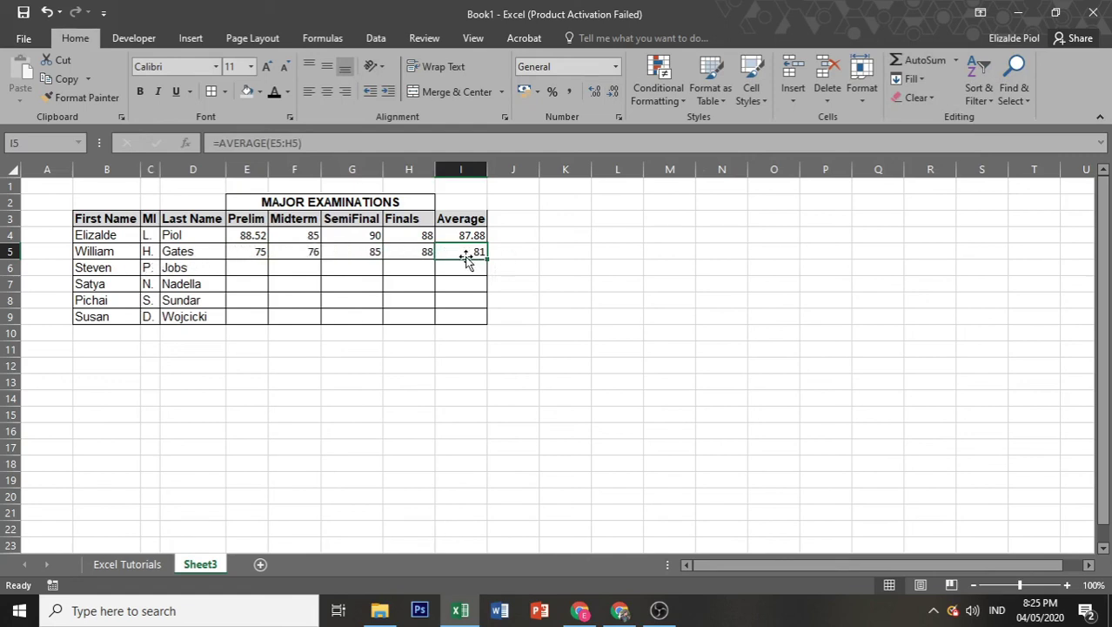
click(251, 255)
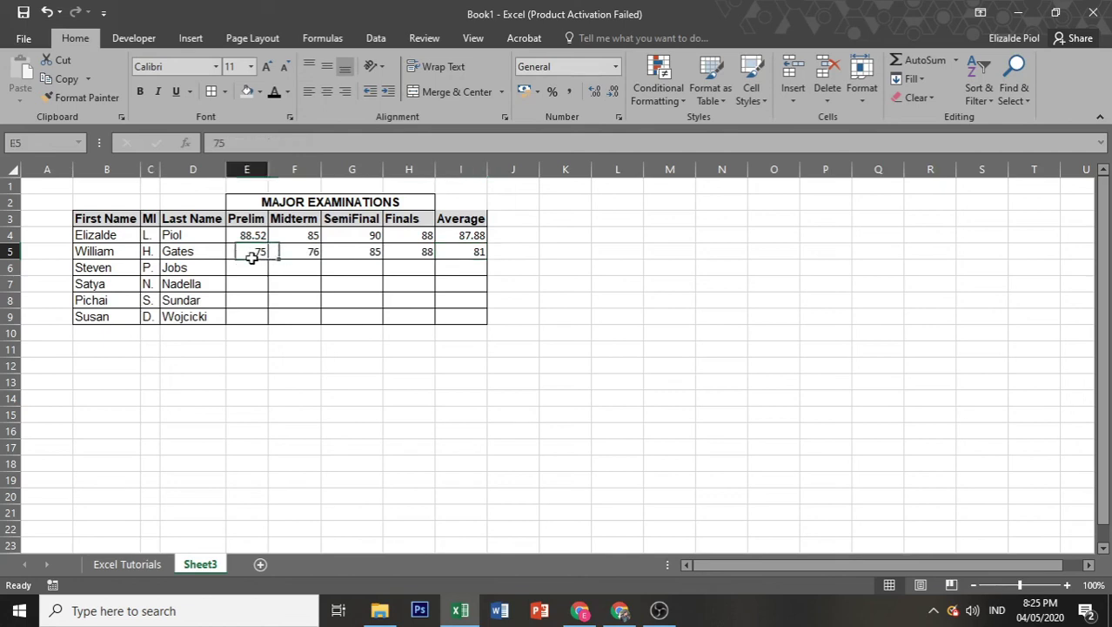
click(463, 254)
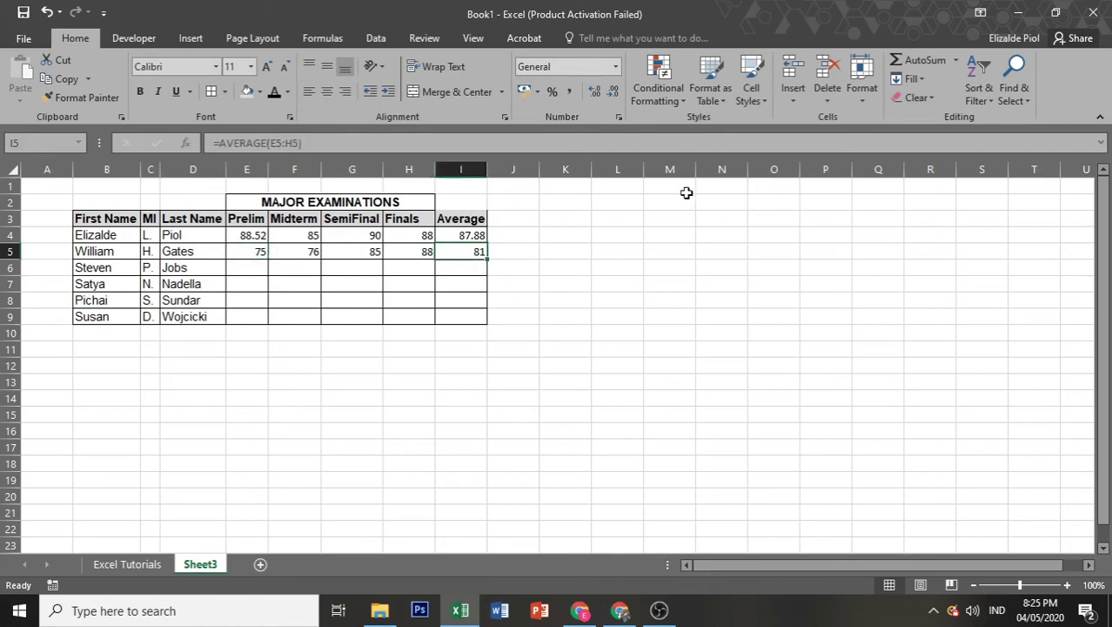
click(251, 252)
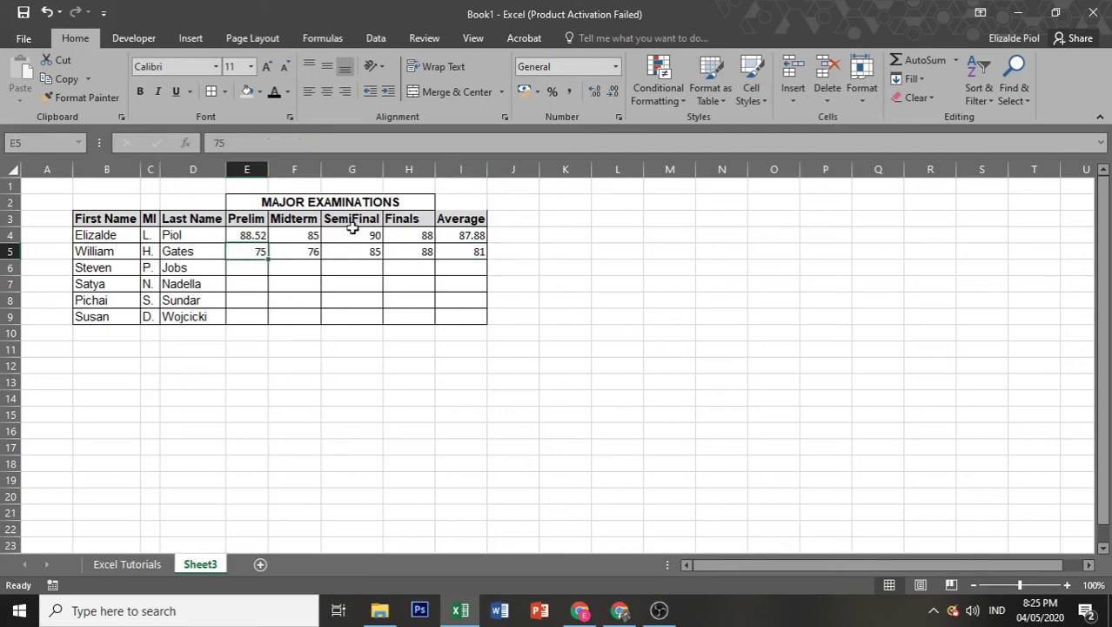
click(456, 253)
Step: Goal Seek I5 to 83 by changing Prelim cell E5, accepting the result
click(378, 39)
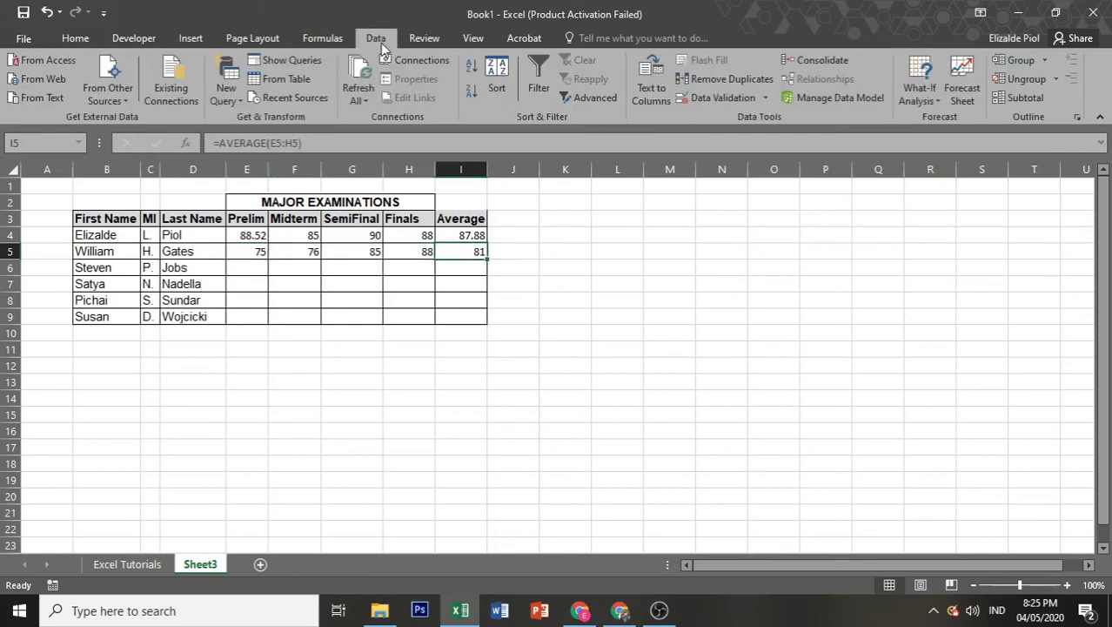
click(916, 94)
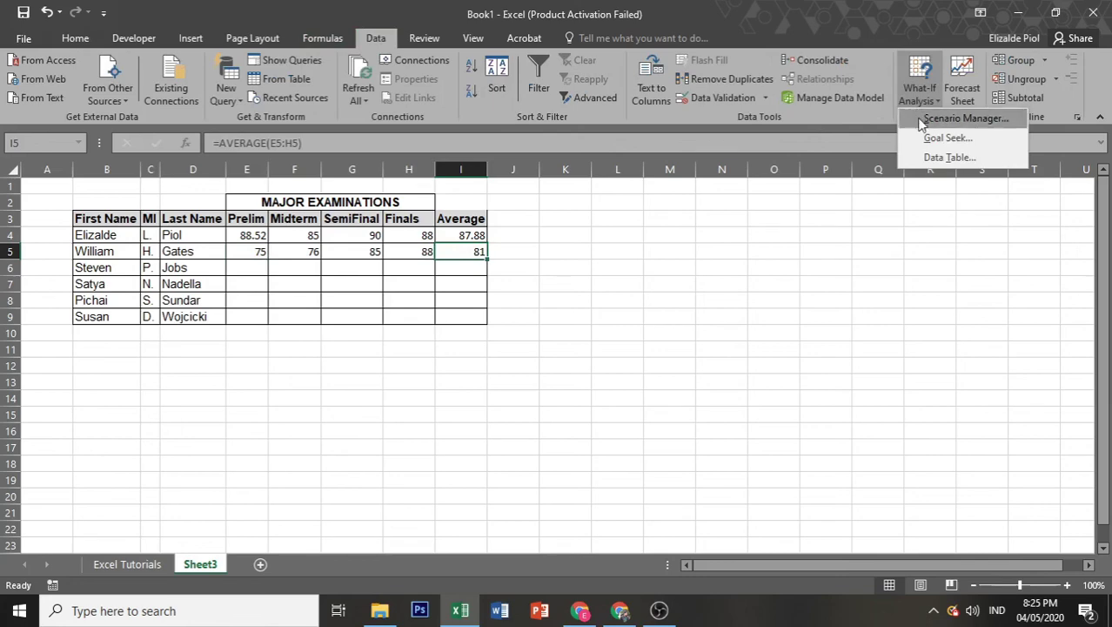
click(928, 141)
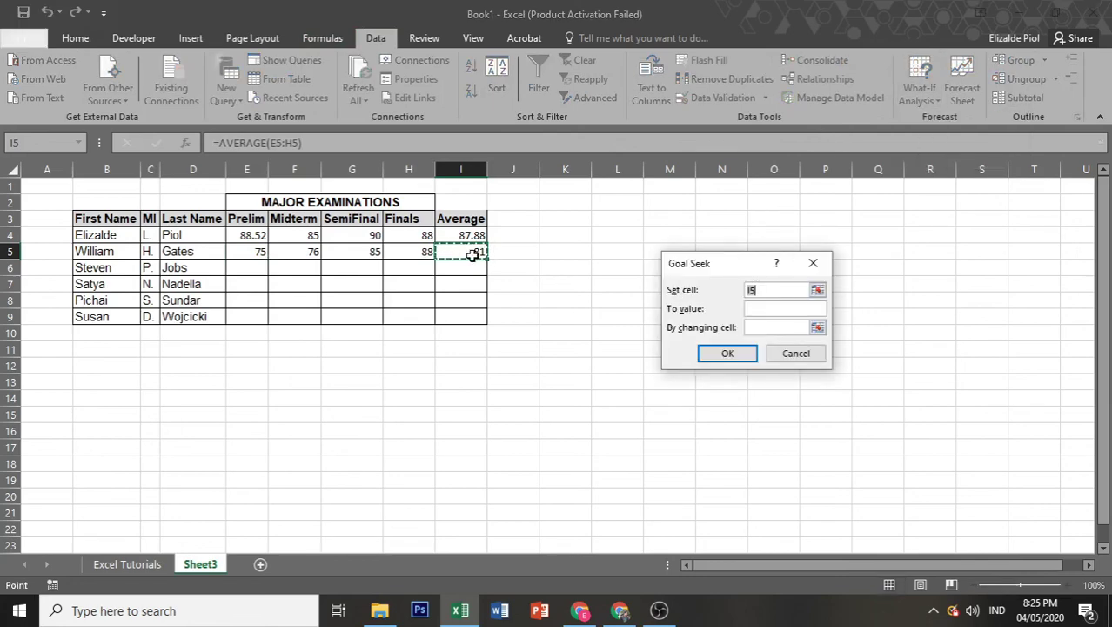
click(796, 310)
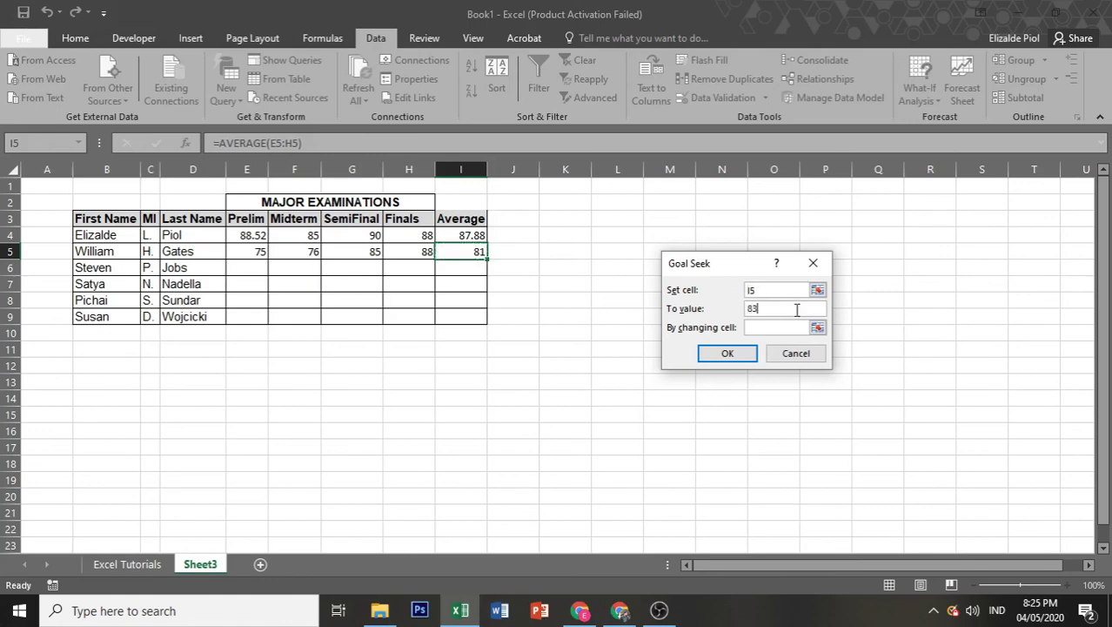
click(790, 327)
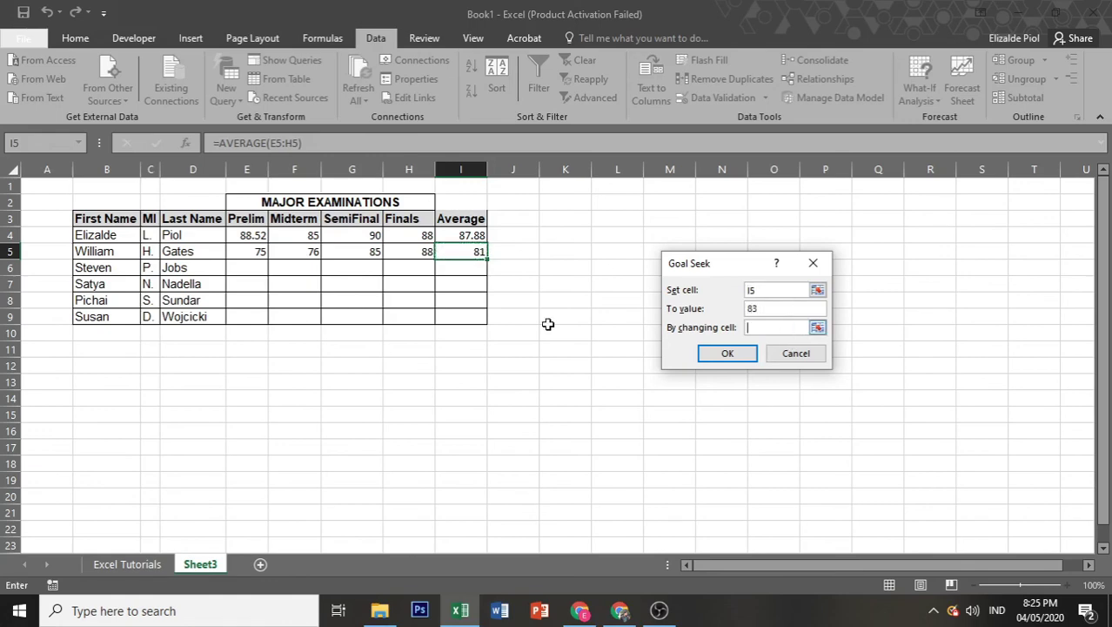
click(258, 252)
click(727, 354)
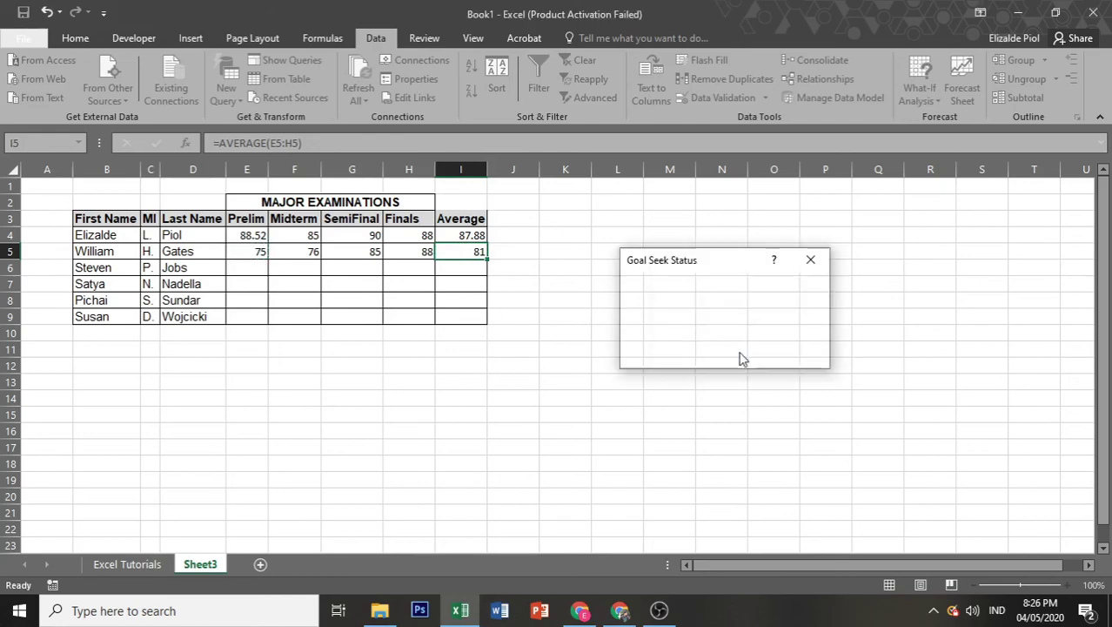
click(727, 353)
Step: Confirm E5 and the I5 average both show 83, then switch to the Excel Tutorials sheet
click(241, 256)
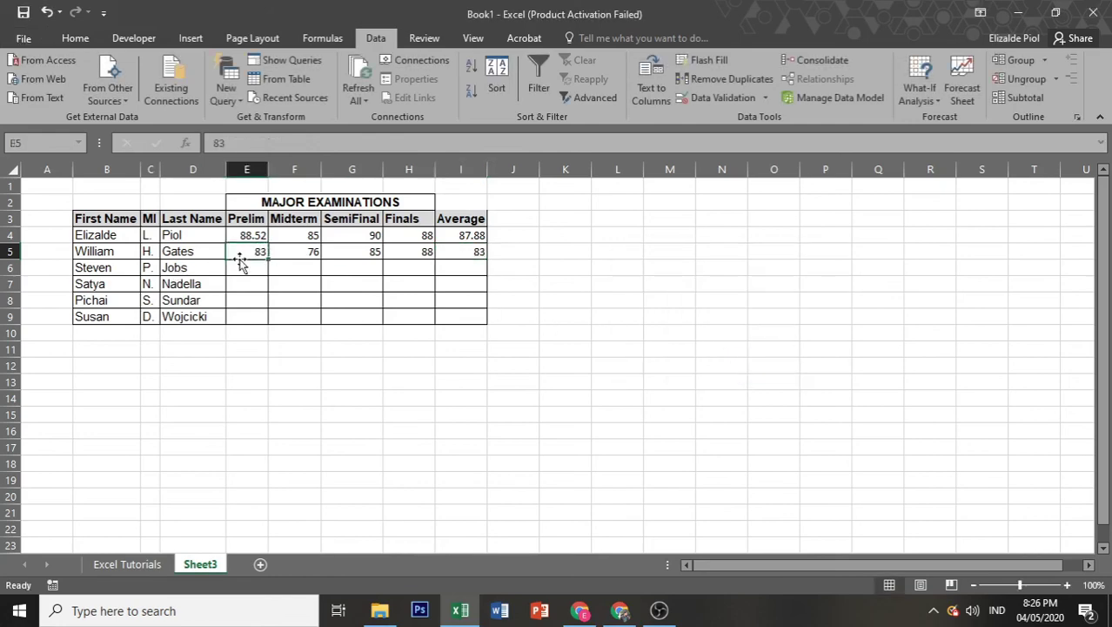
click(453, 252)
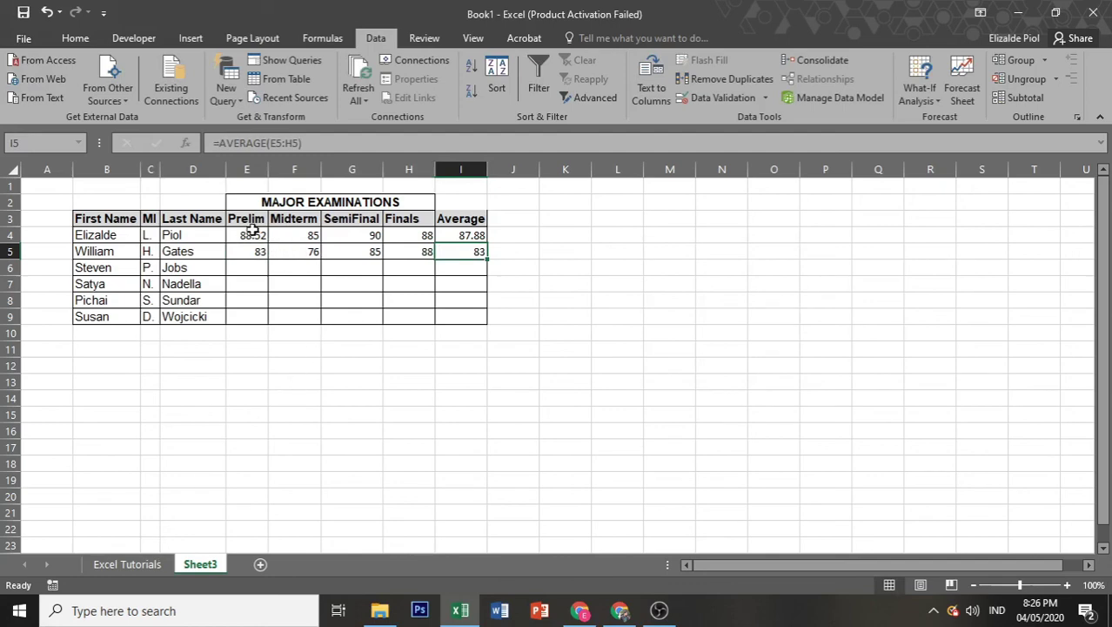
drag(251, 233, 425, 254)
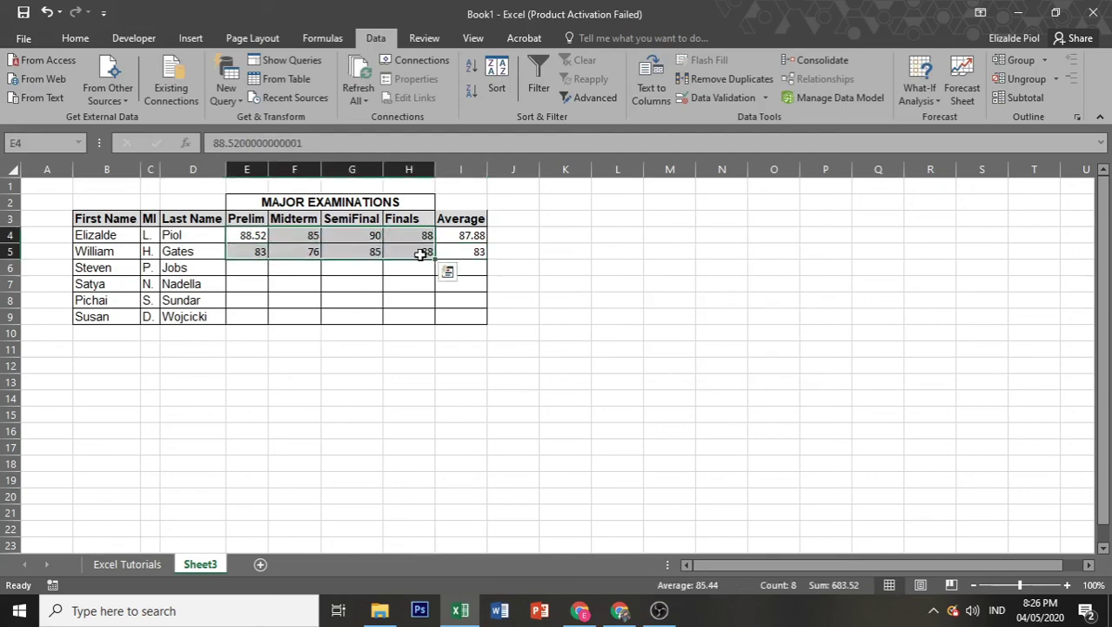
click(140, 564)
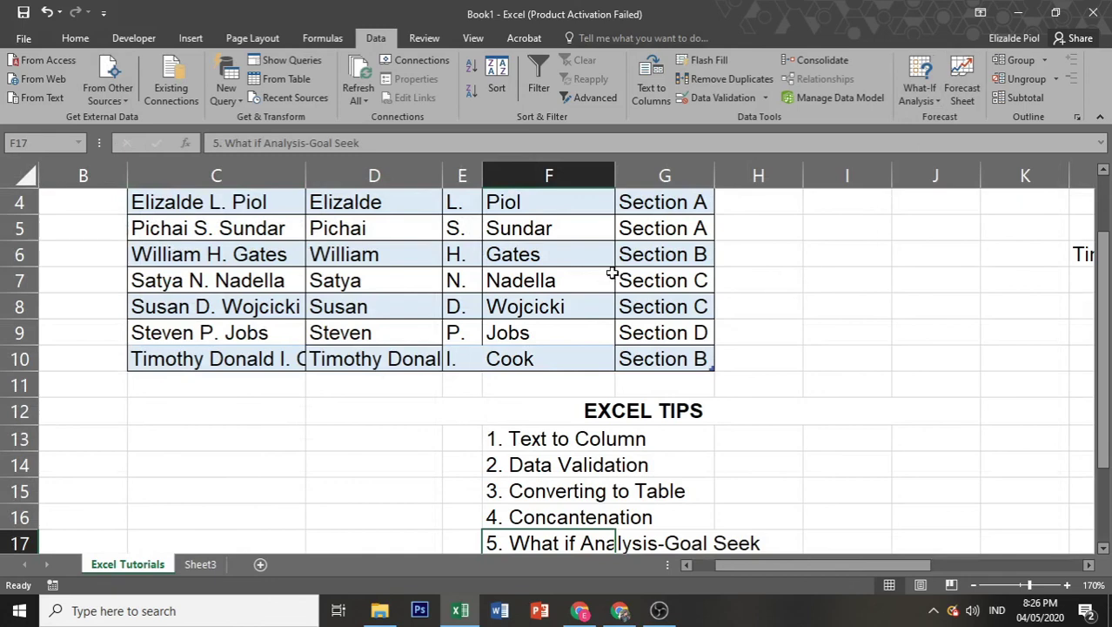
scroll(613, 273, down, 1)
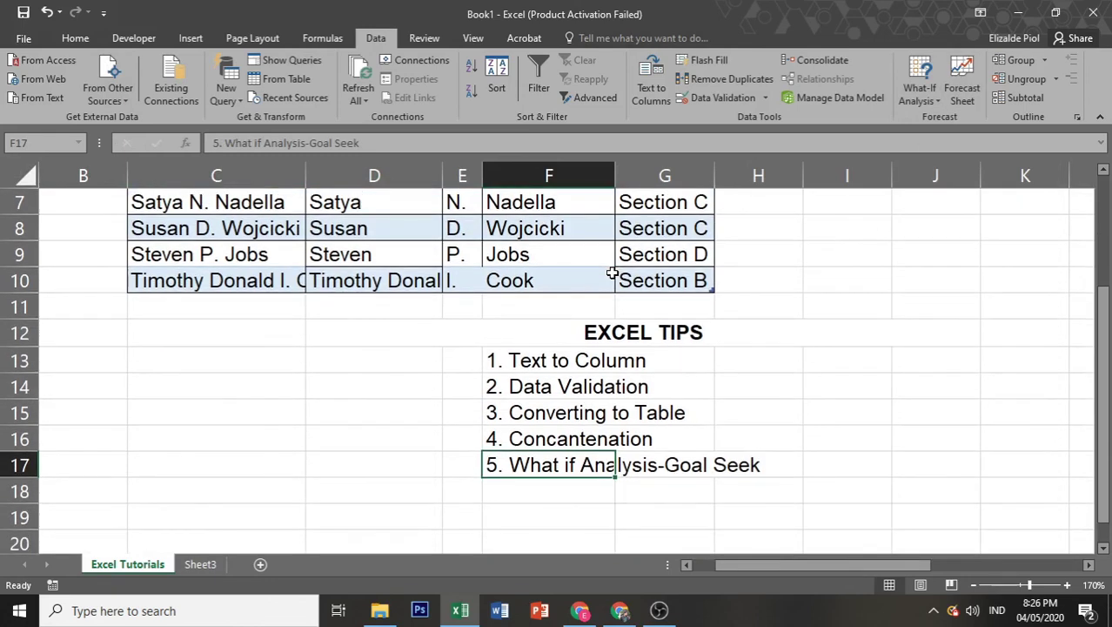